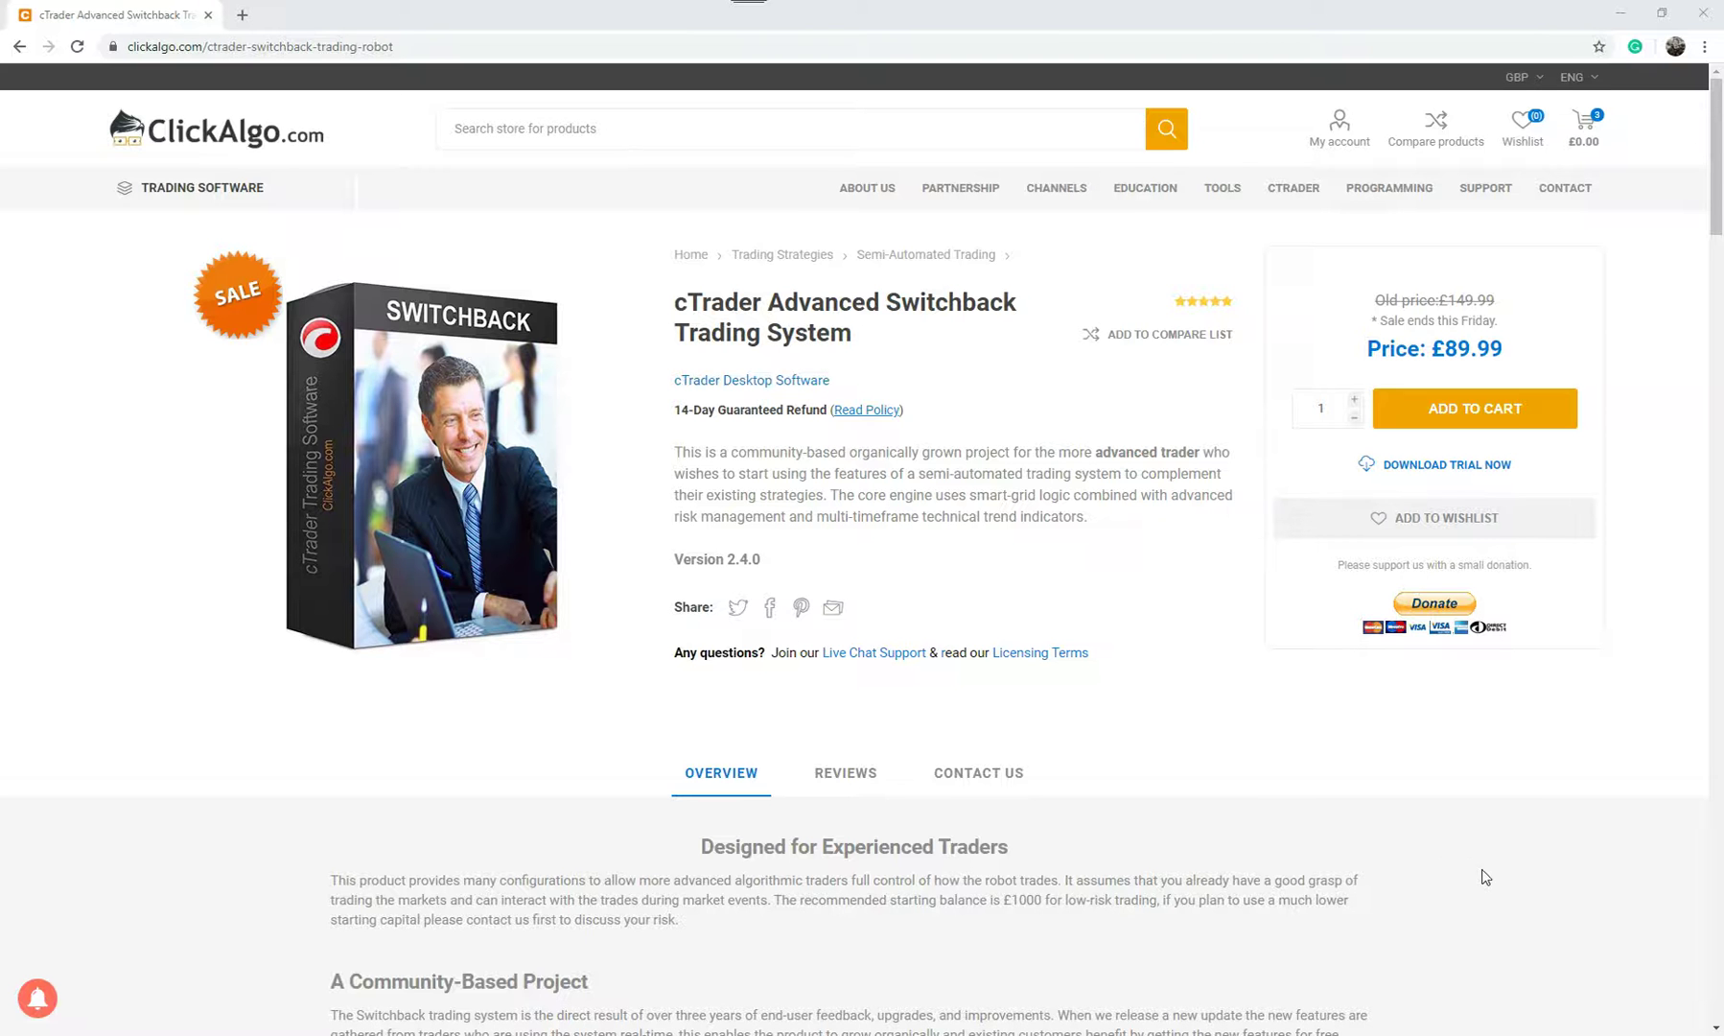
- Add an EURUSD h1 instance of ClickAlgo Switchback Forex in Automate and show its parameters and chart
scroll(975, 663, down, 6)
scroll(975, 663, down, 11)
scroll(1211, 647, down, 4)
scroll(1406, 590, up, 5)
scroll(1406, 593, up, 10)
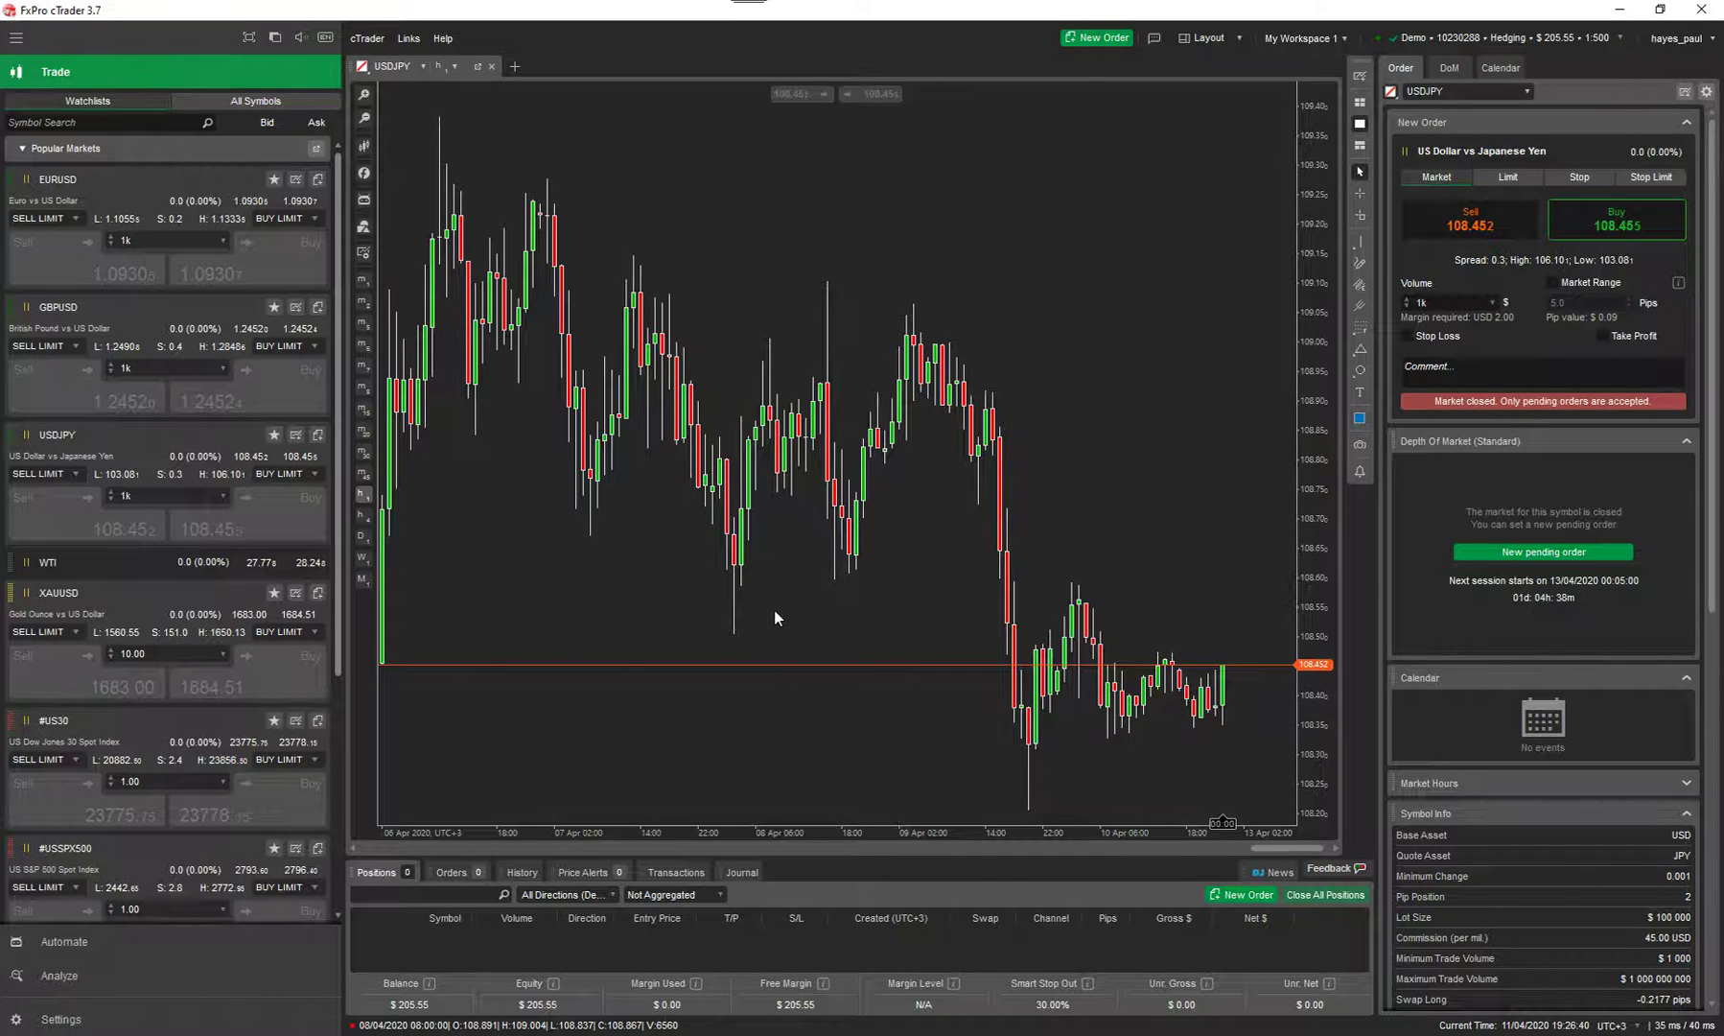
click(67, 943)
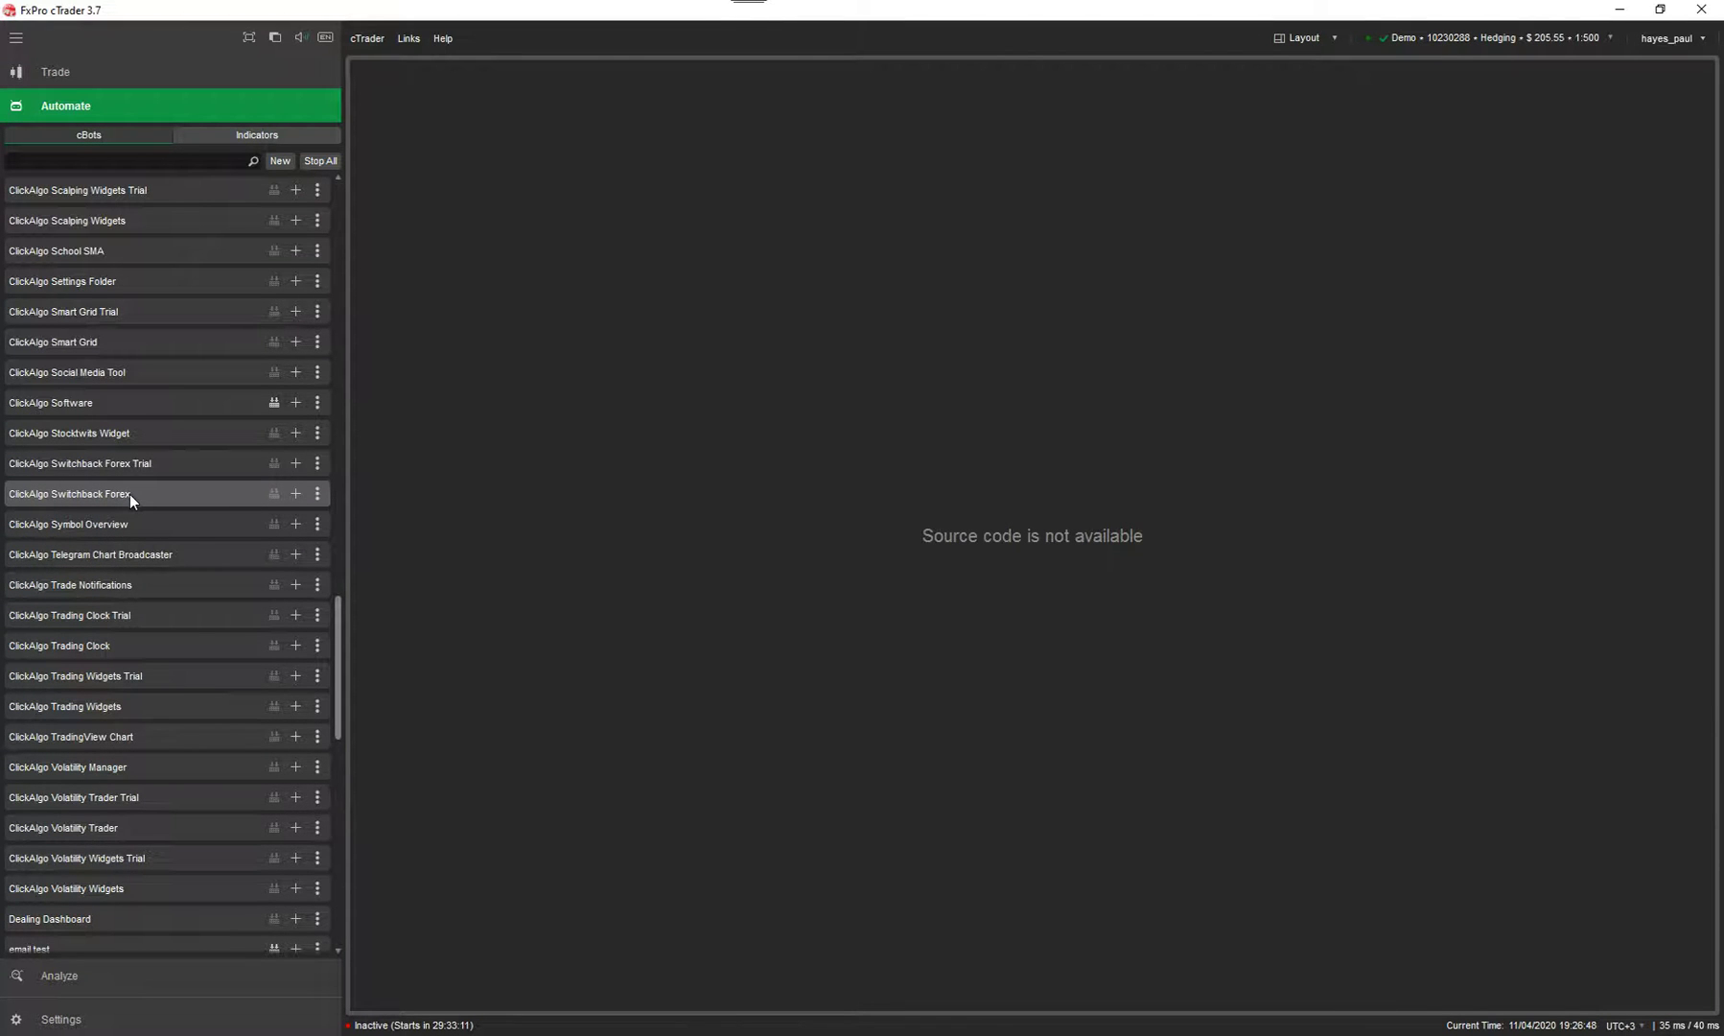
click(295, 495)
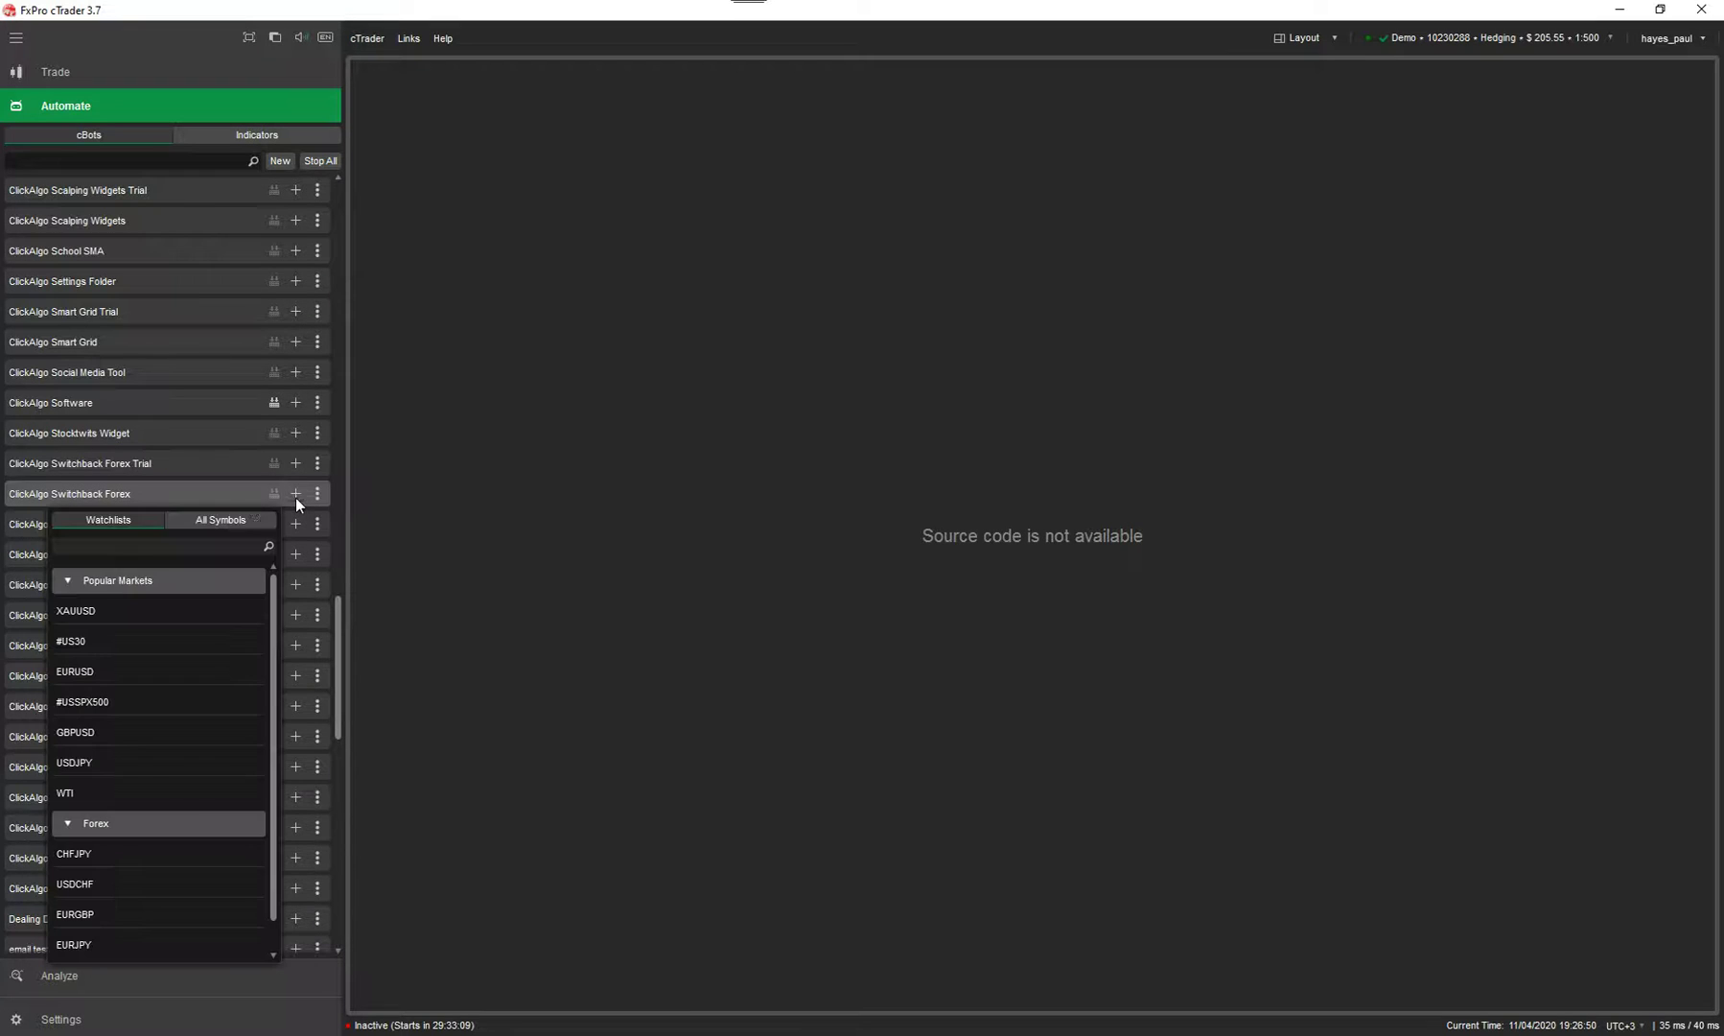
click(85, 667)
click(193, 491)
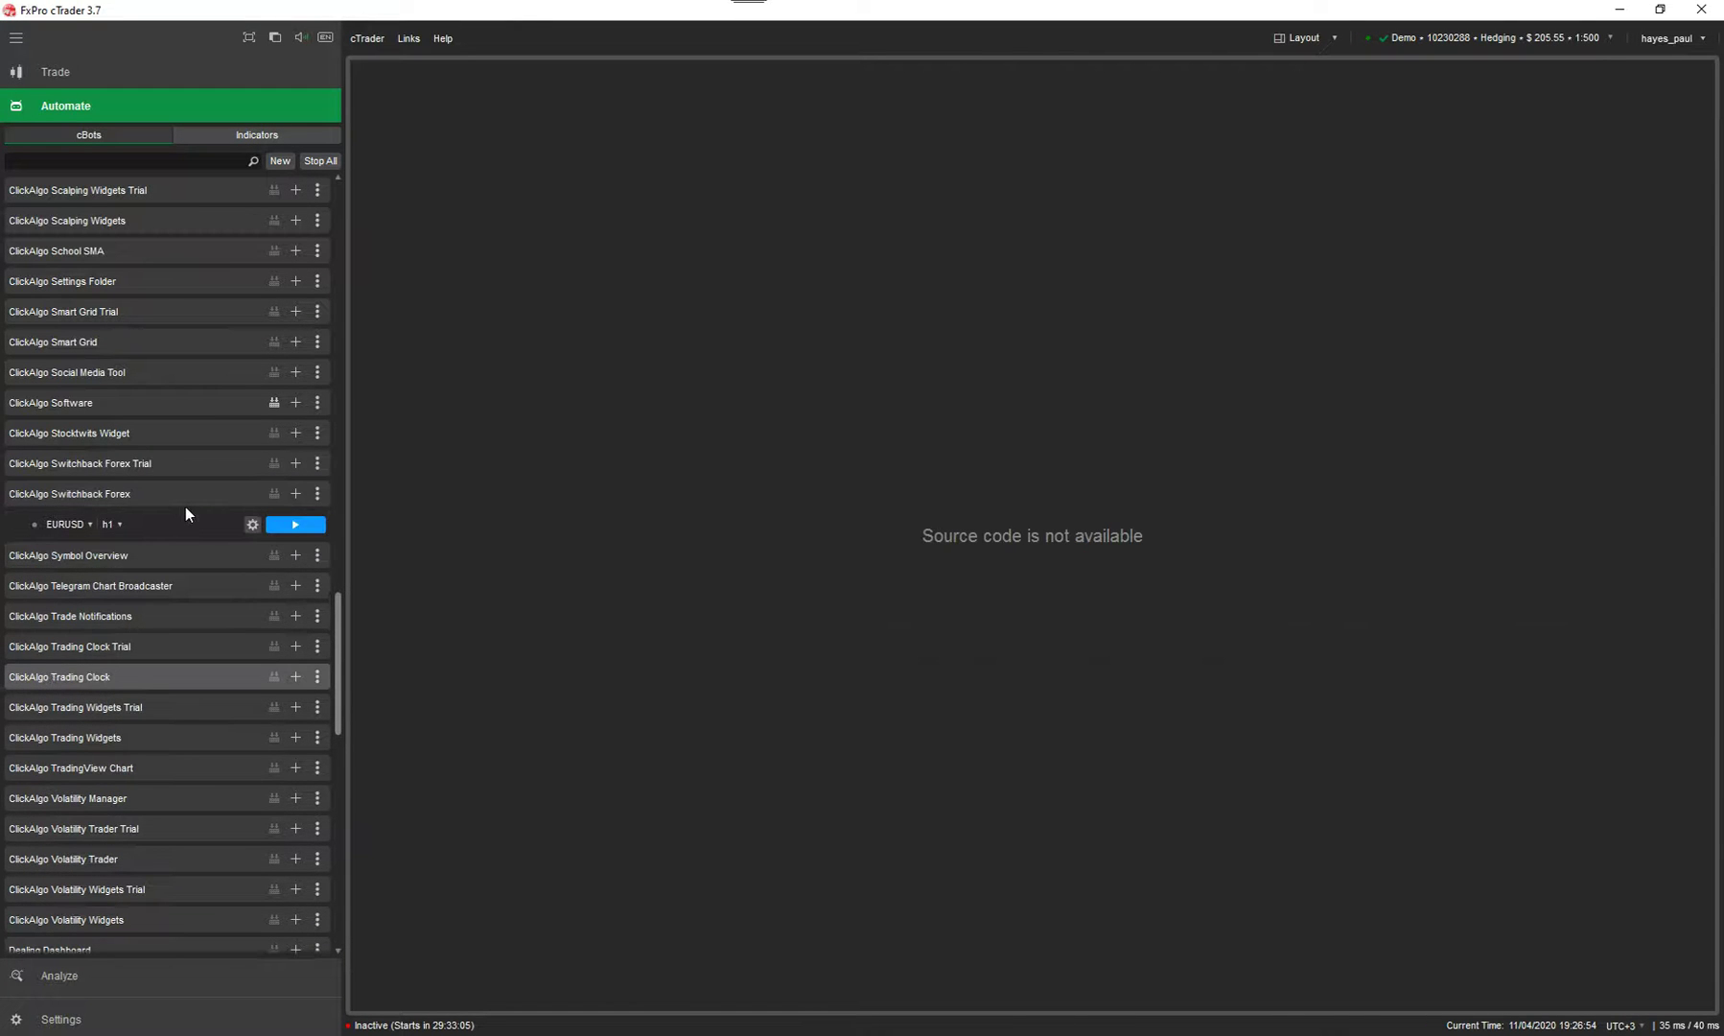
click(177, 525)
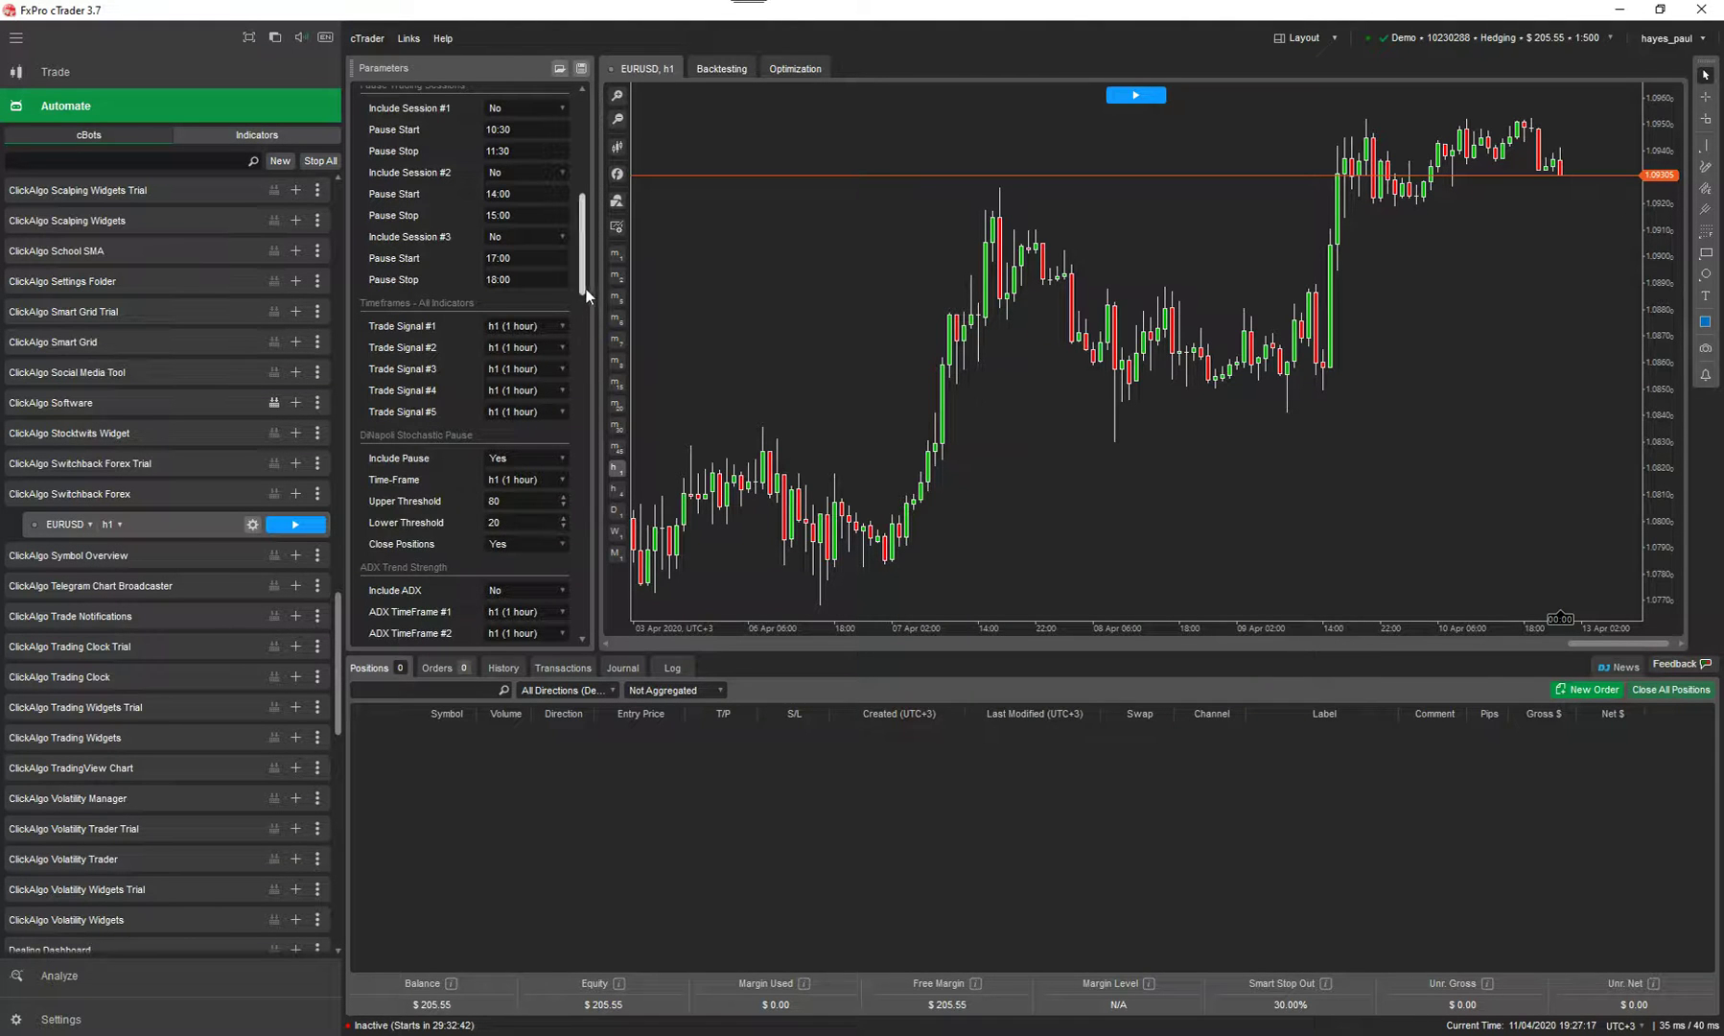
- Enter 20 as the DiNapoli Stochastic Lower Threshold, then review ADX Periods 14 and ADX Threshold 20
drag(587, 287, 578, 416)
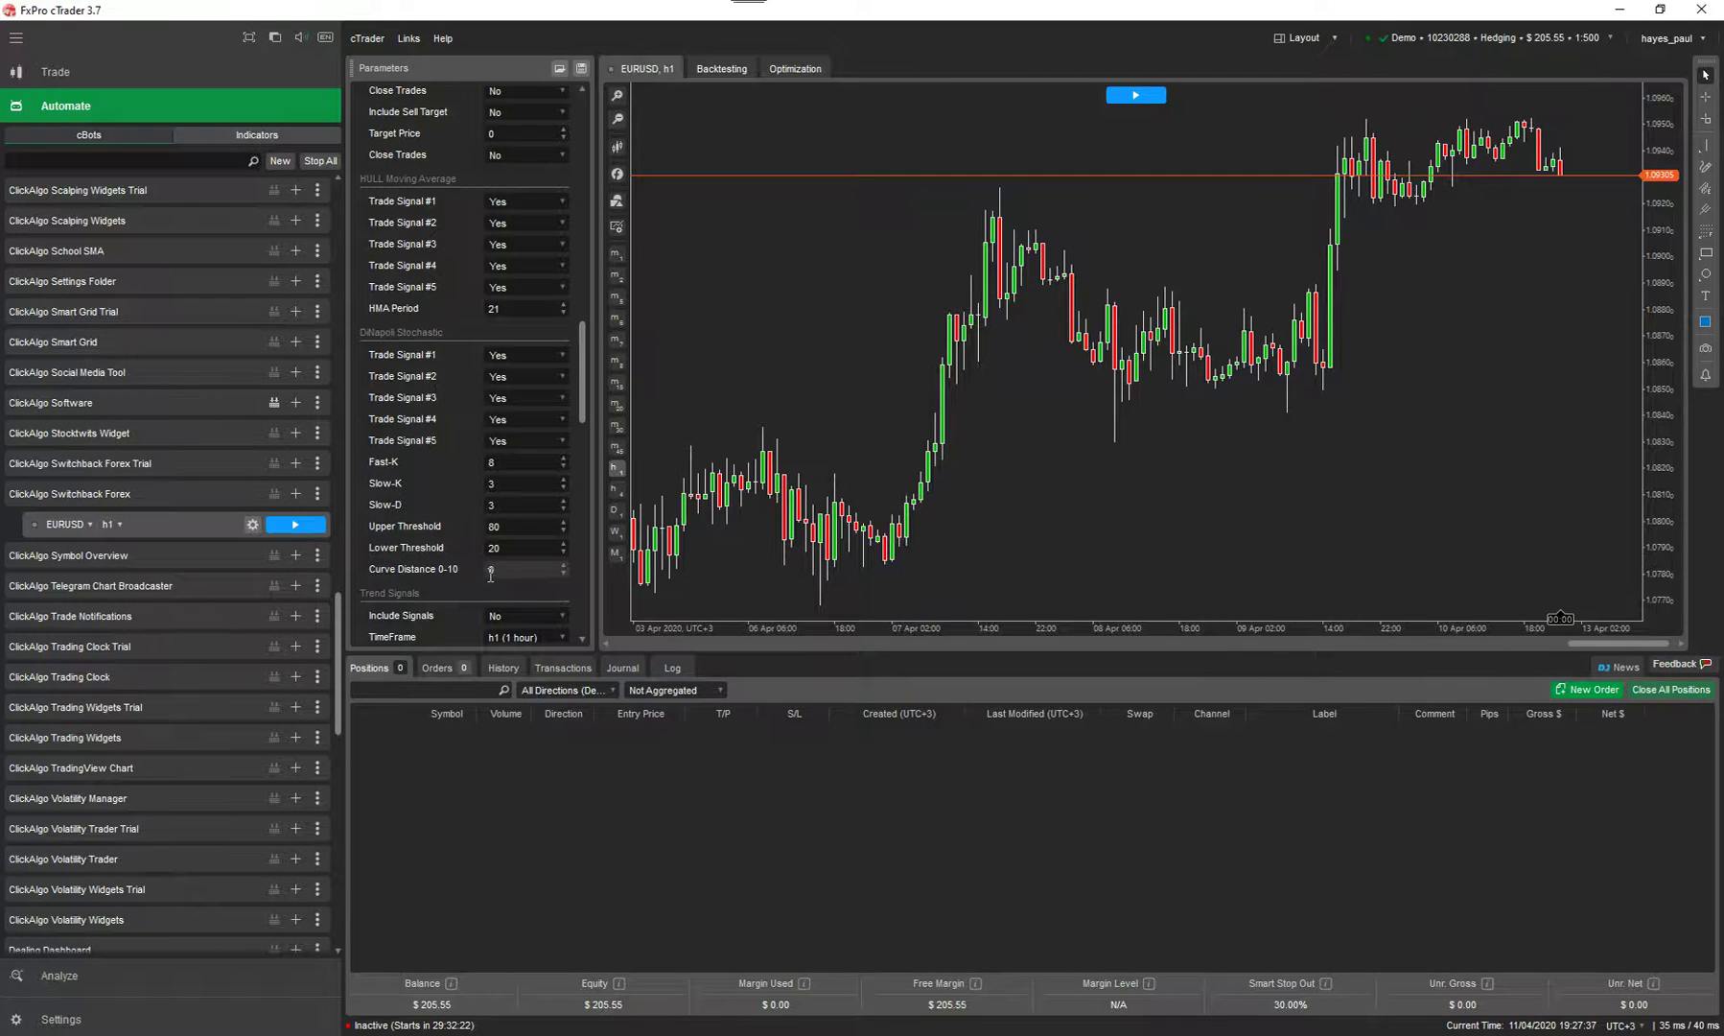
text(20)
click(520, 311)
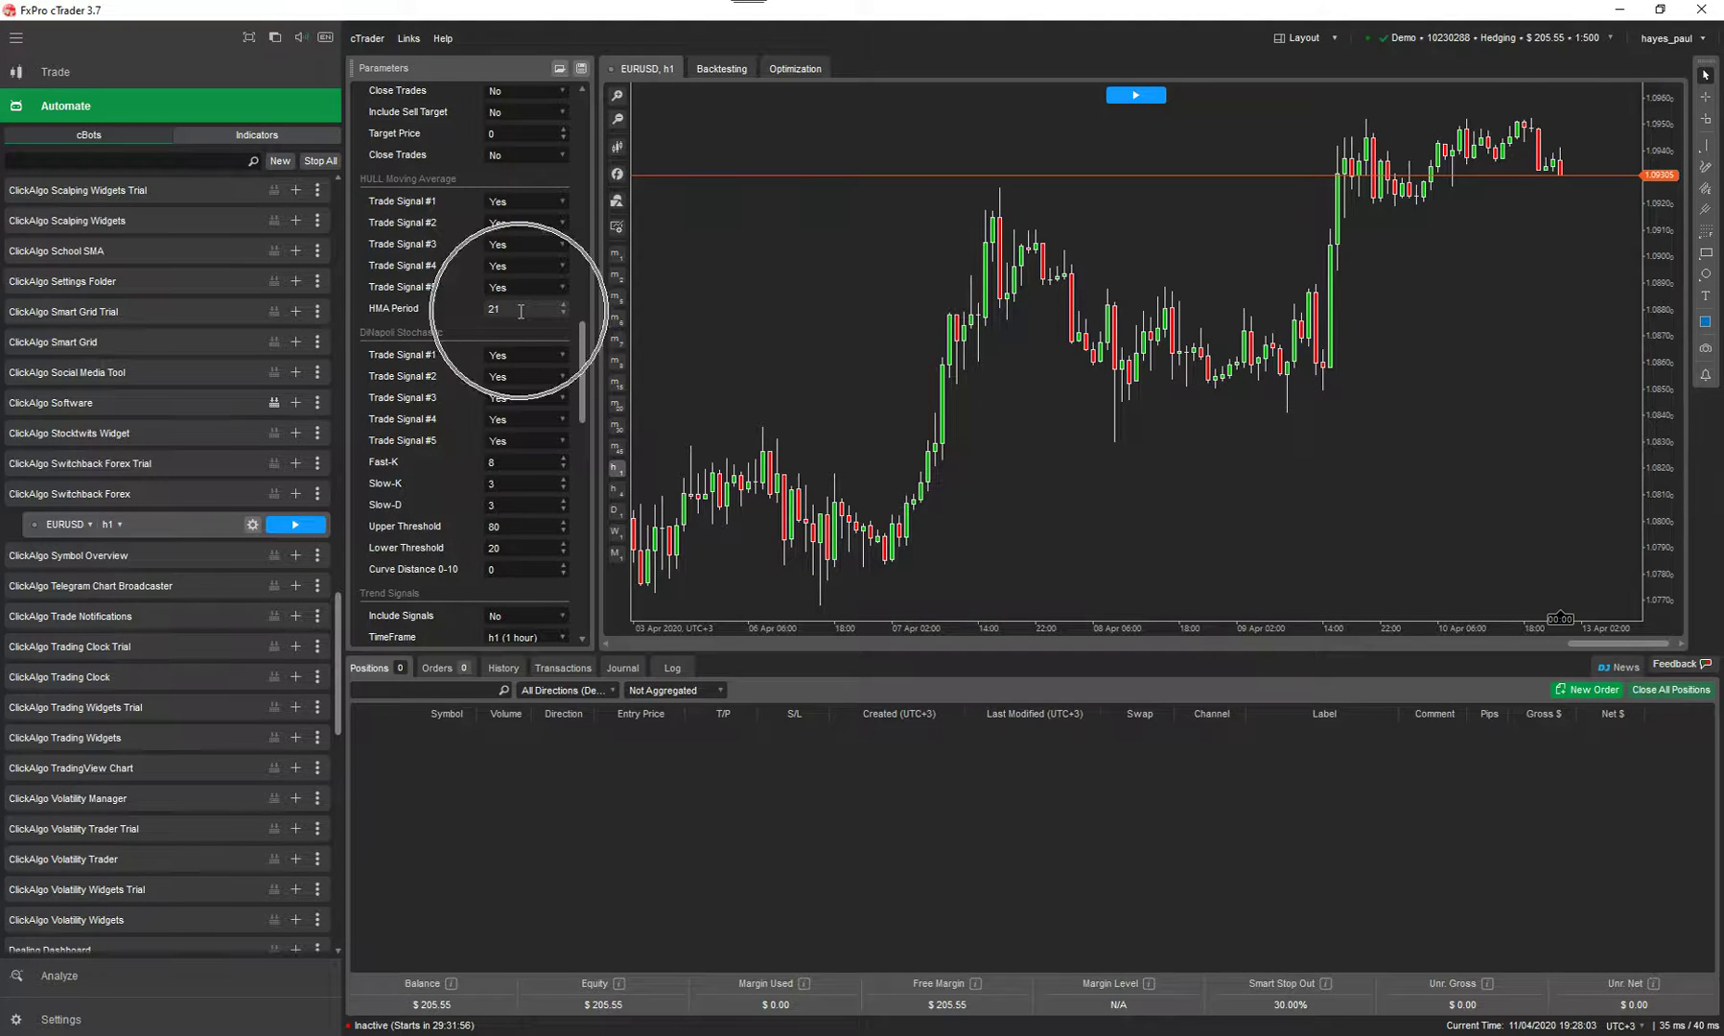
click(521, 525)
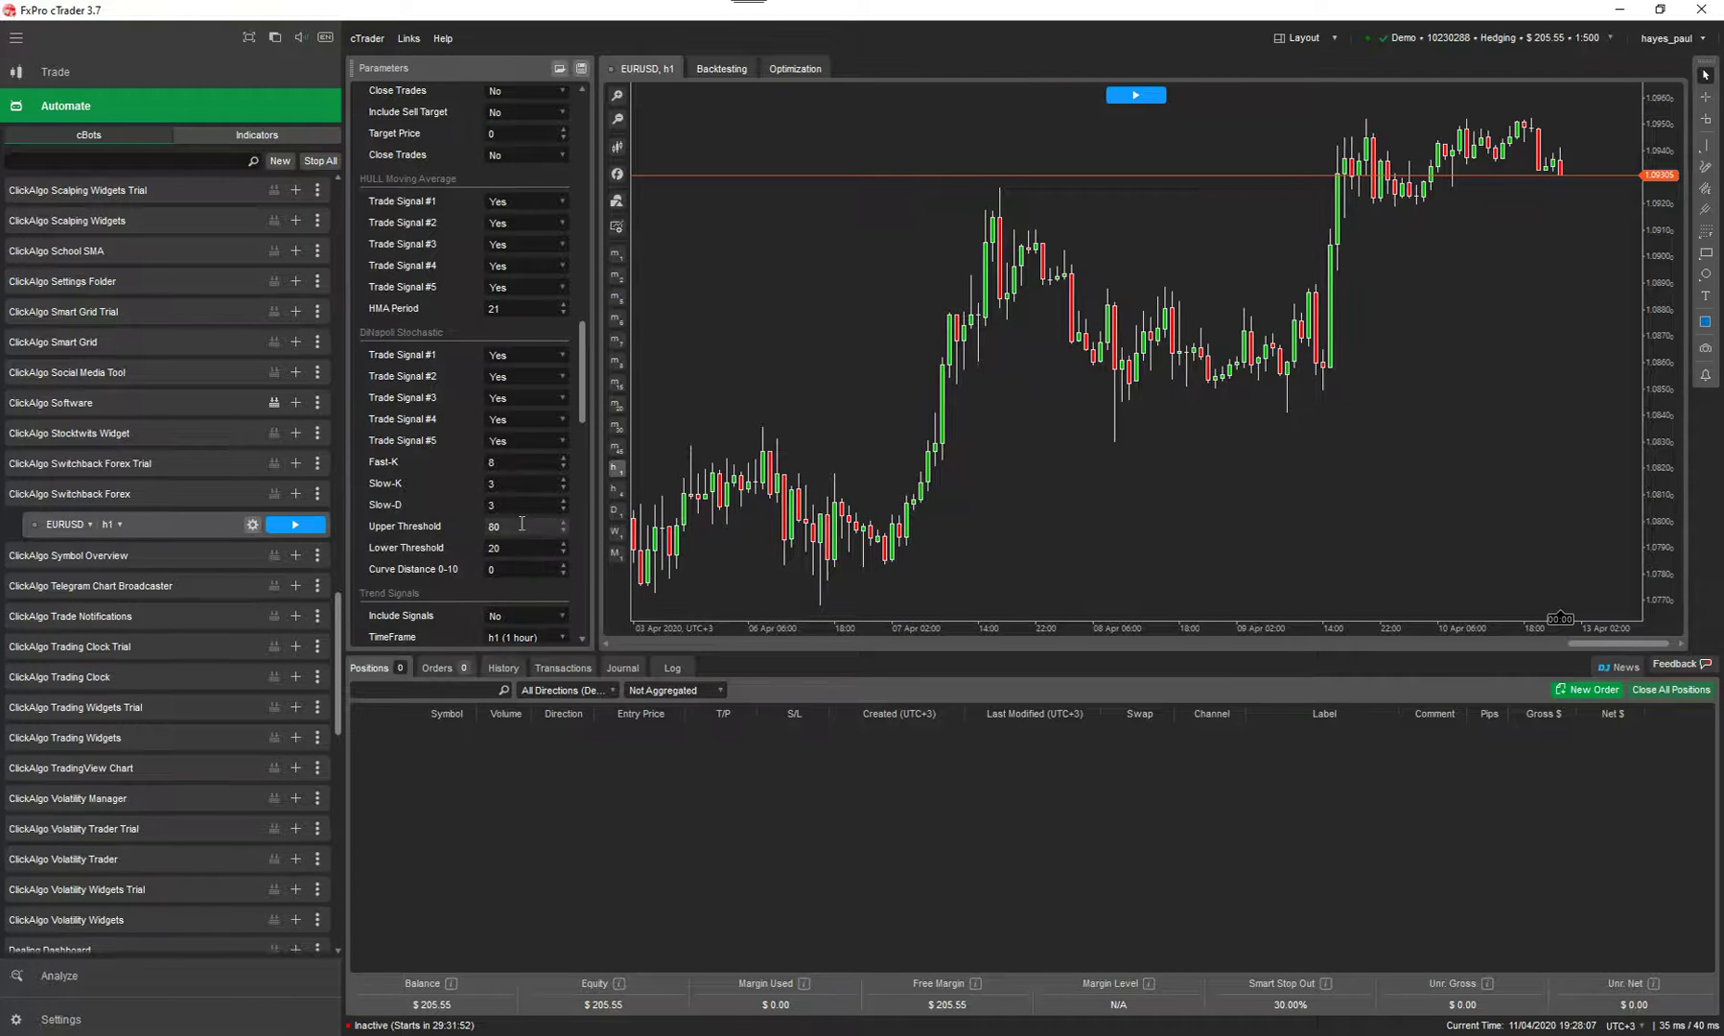
scroll(574, 340, up, 5)
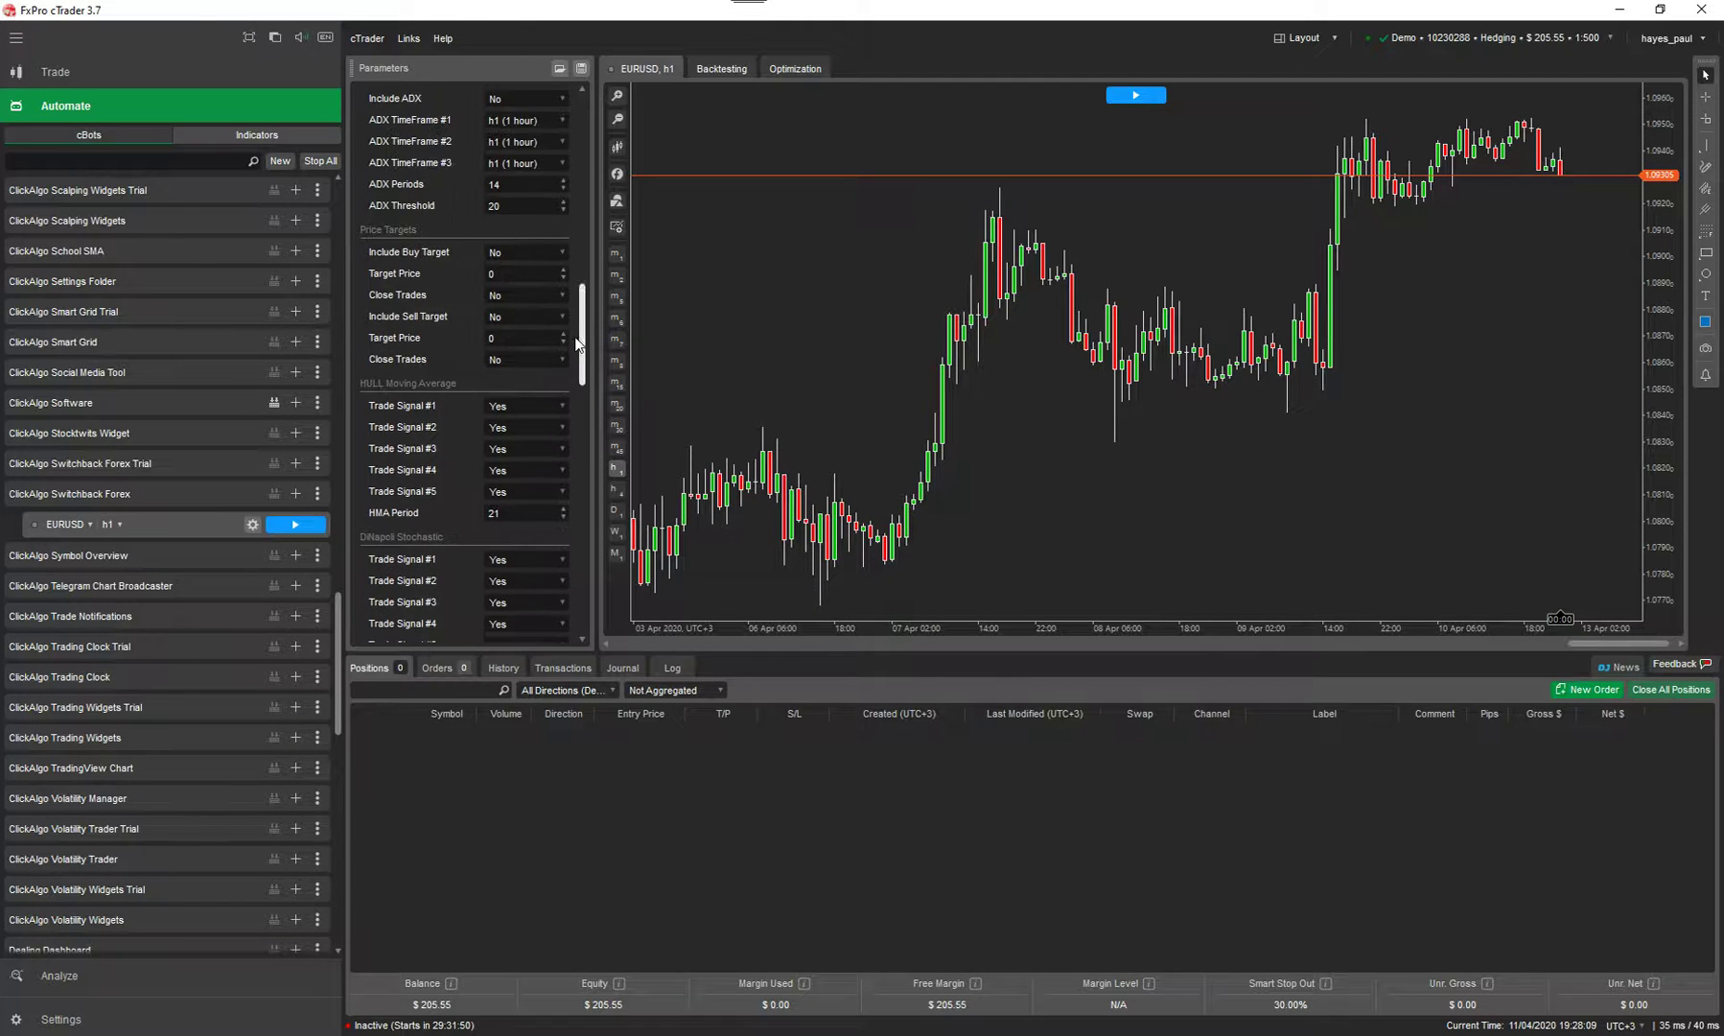
click(518, 184)
scroll(582, 292, up, 2)
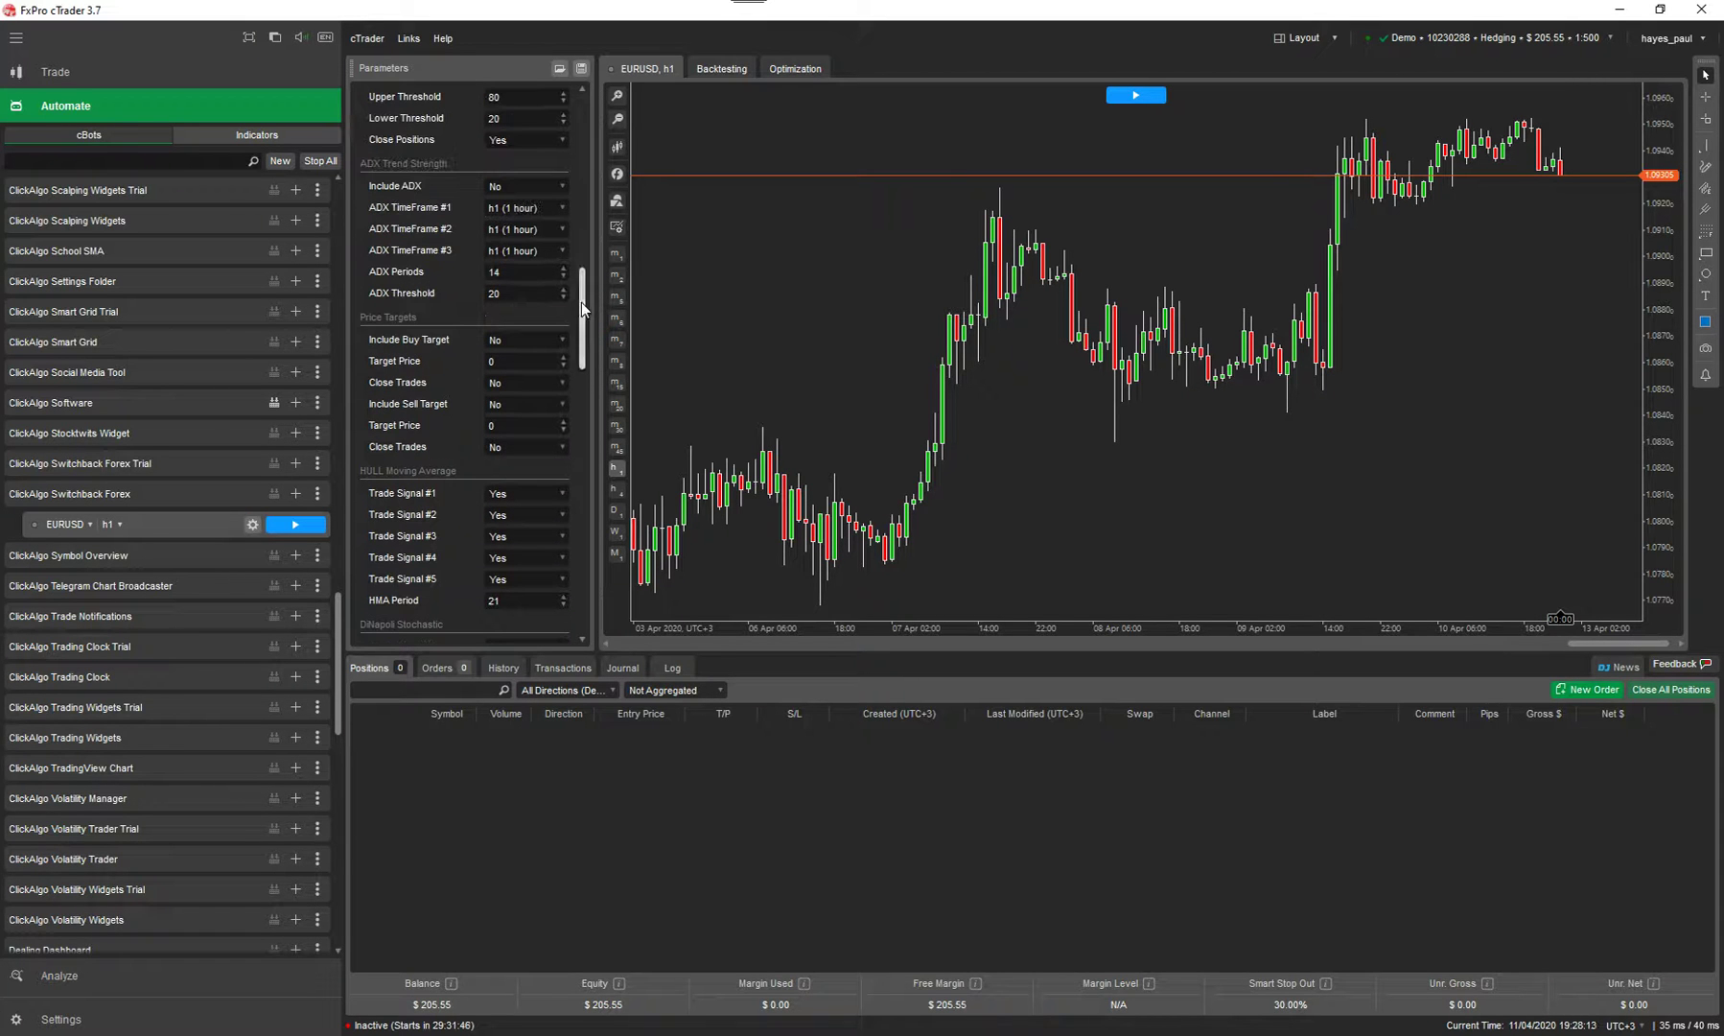
- Load USDCAD-1-Year-#1.cbotset into the instance, accept the warning, and review Fast-K 6 and thresholds 70/30
drag(580, 302, 585, 332)
right_click(176, 523)
click(216, 544)
click(322, 154)
click(832, 658)
click(926, 572)
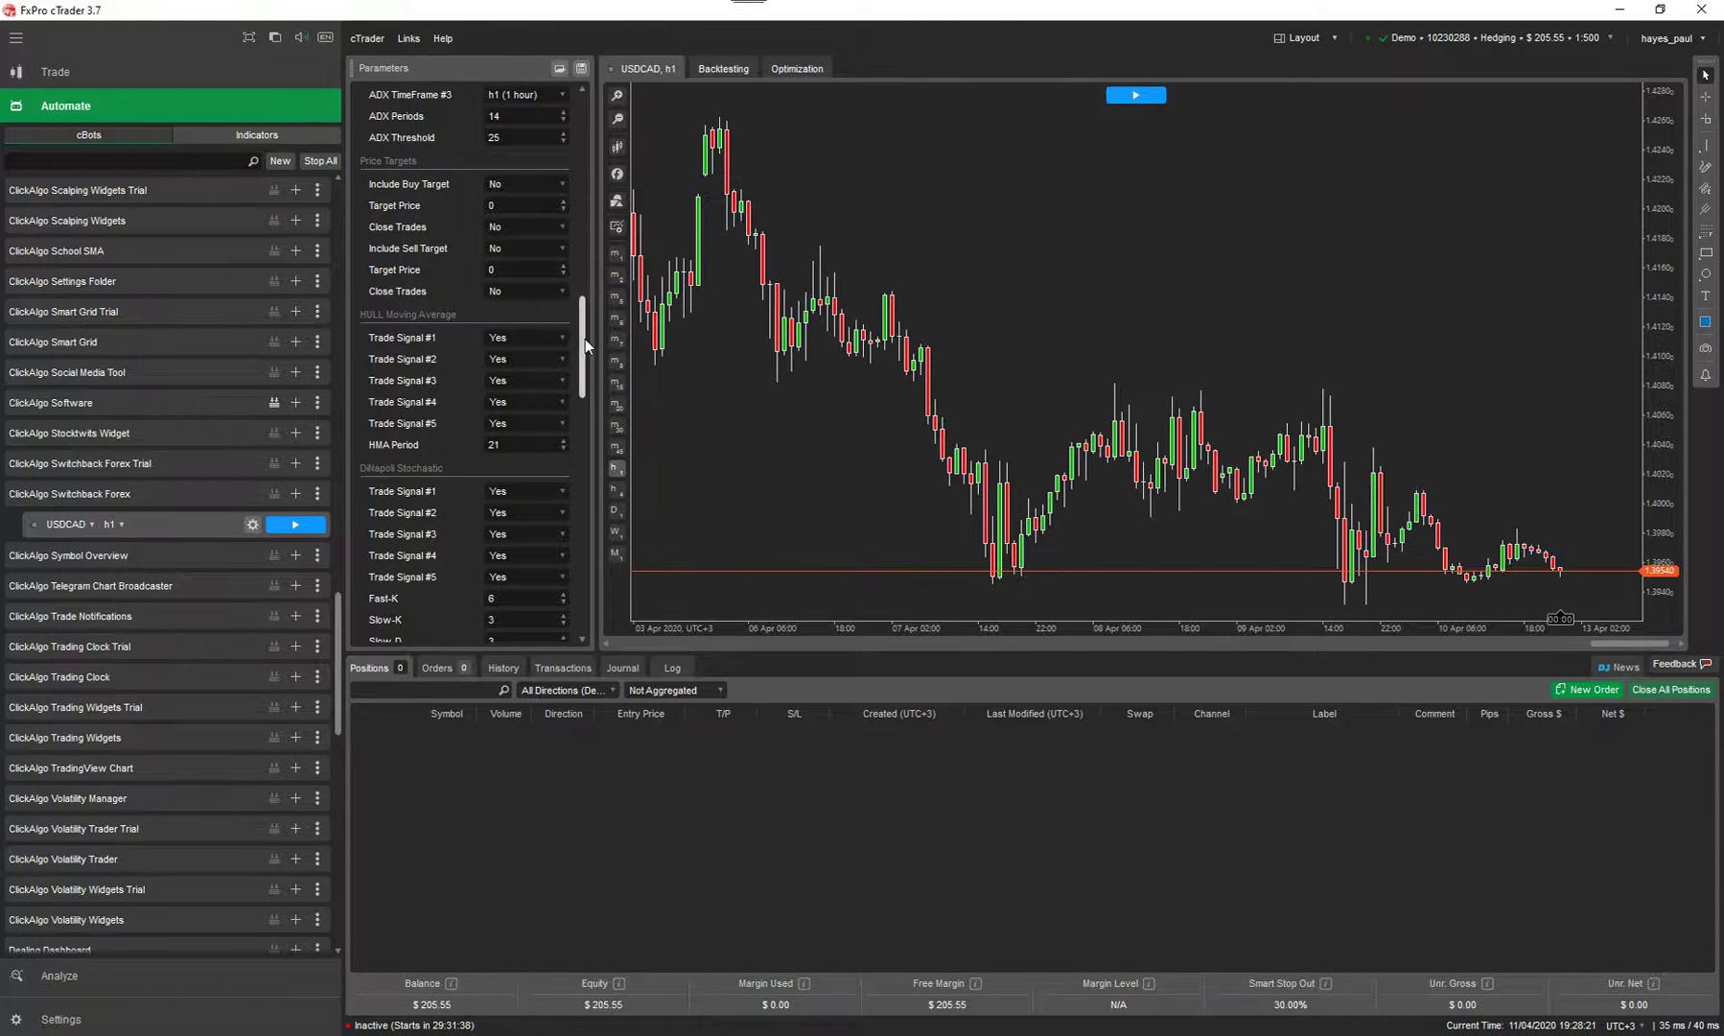
drag(585, 338, 591, 259)
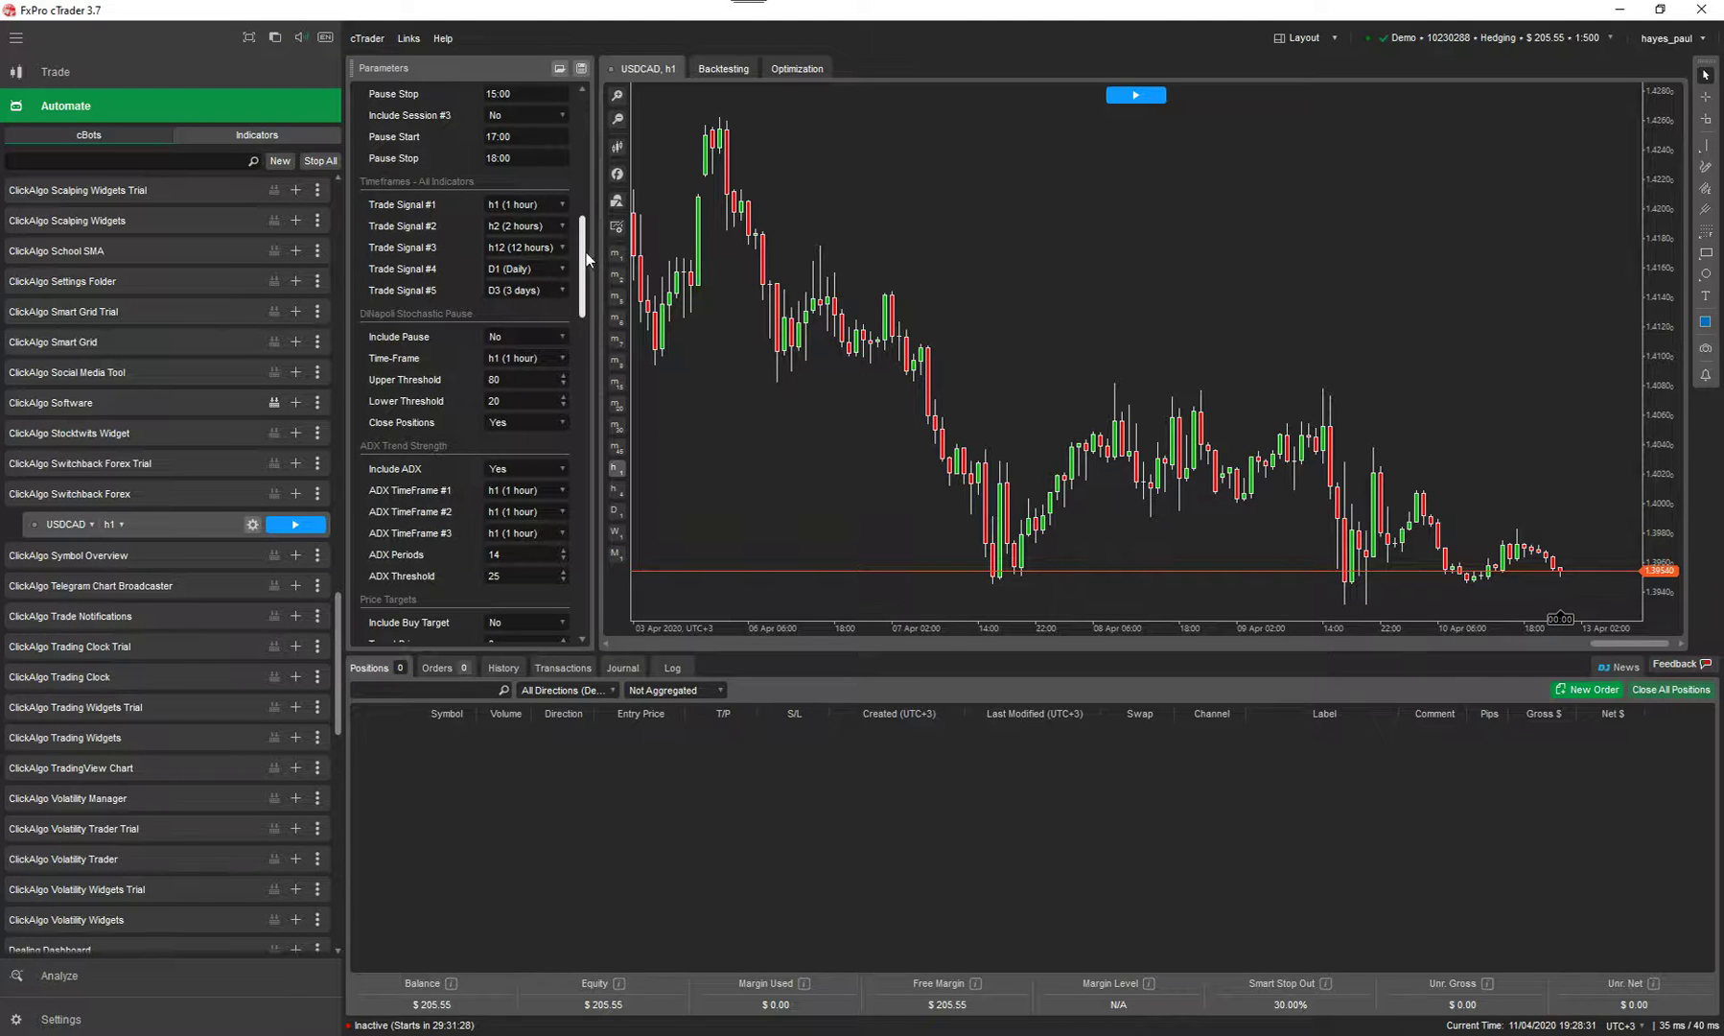
drag(586, 253, 586, 372)
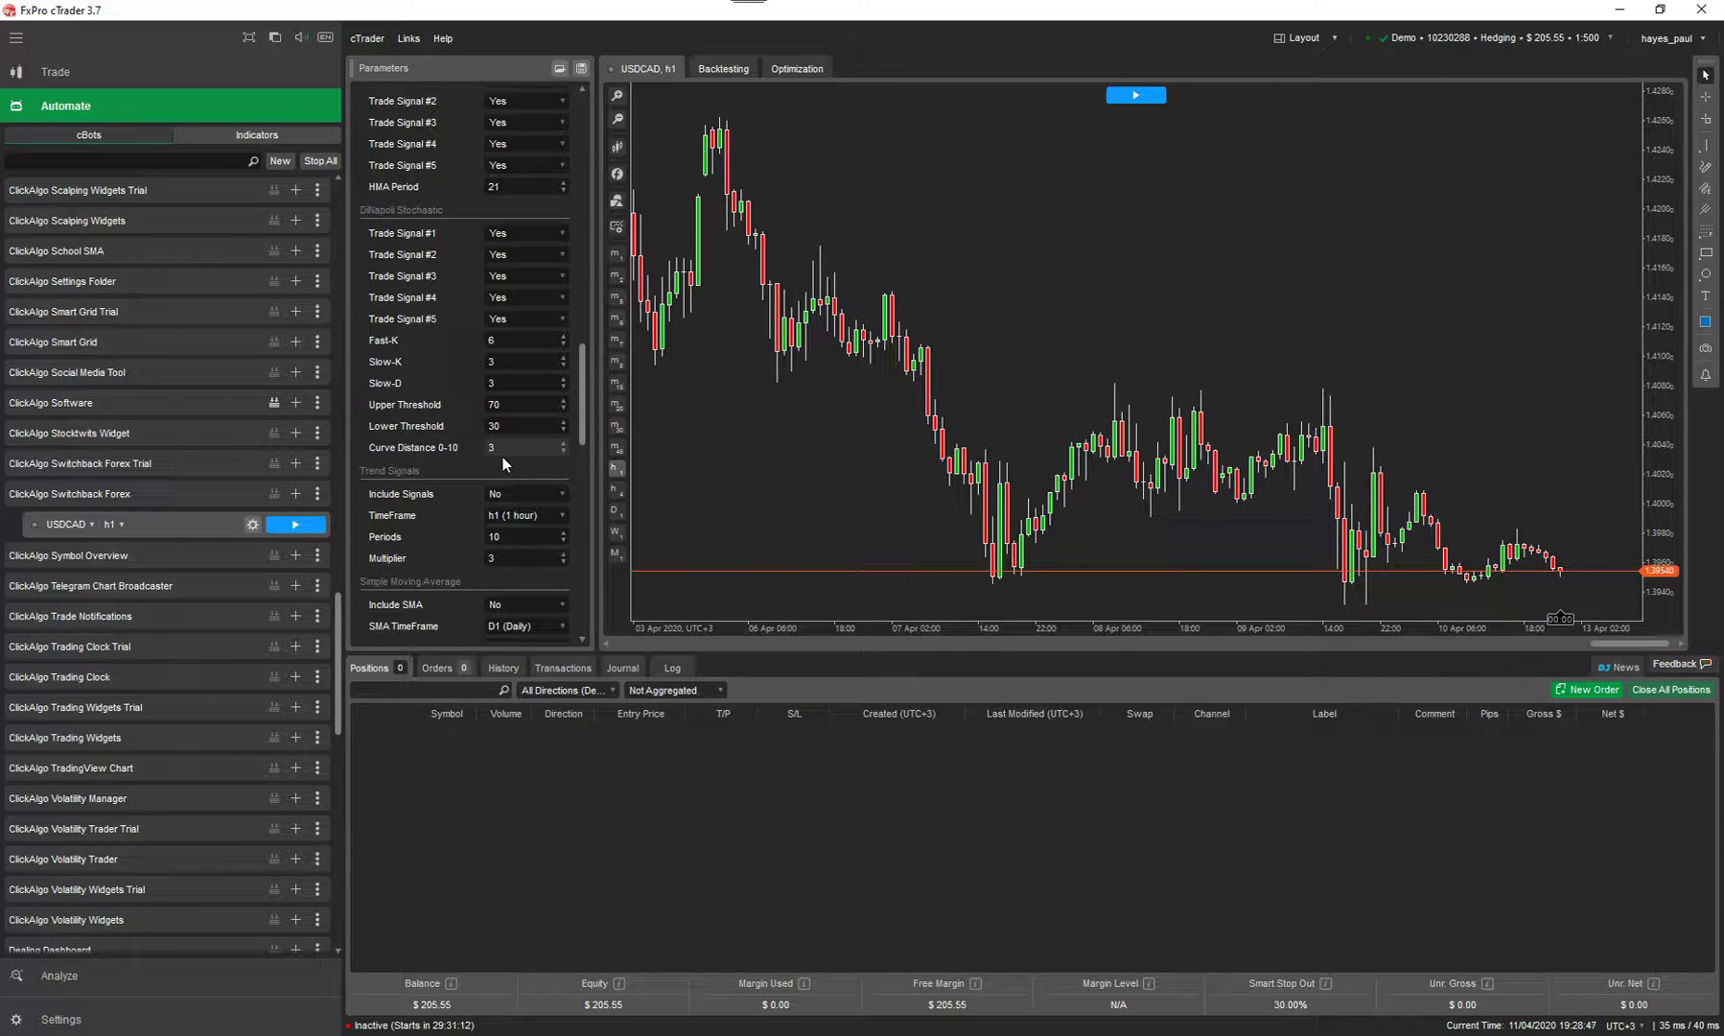
- Move the backtest start date back to 18/07/2018
click(798, 68)
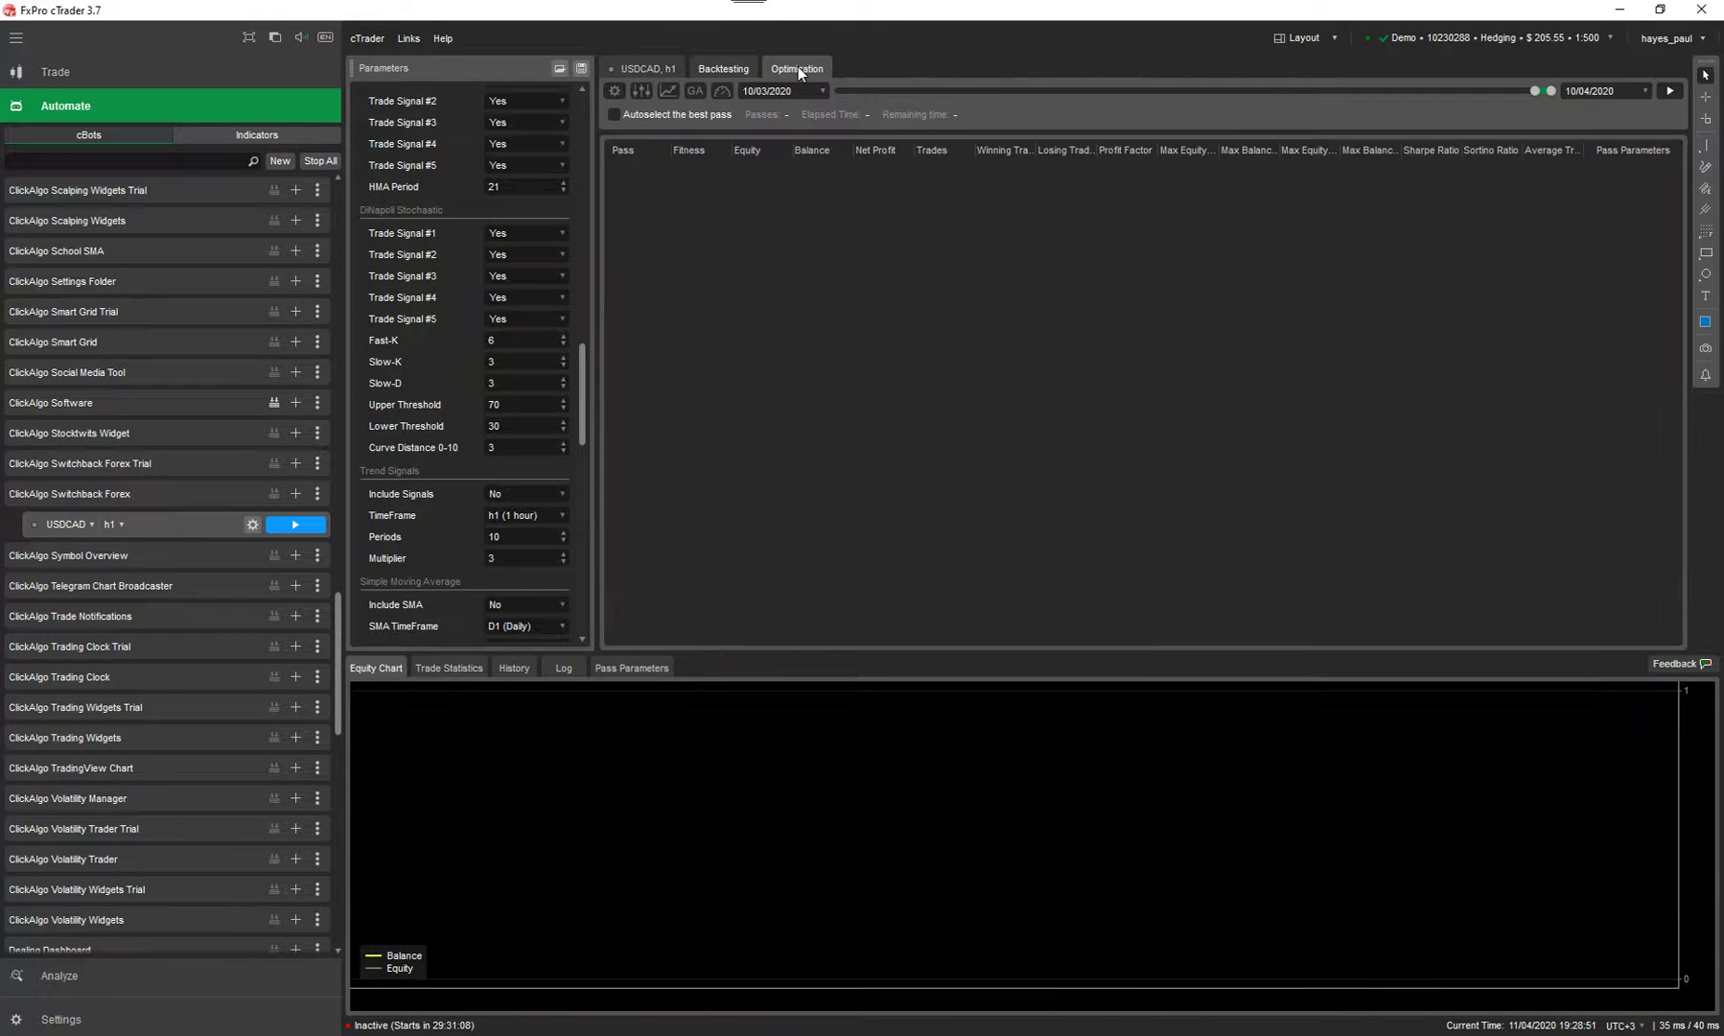
click(716, 63)
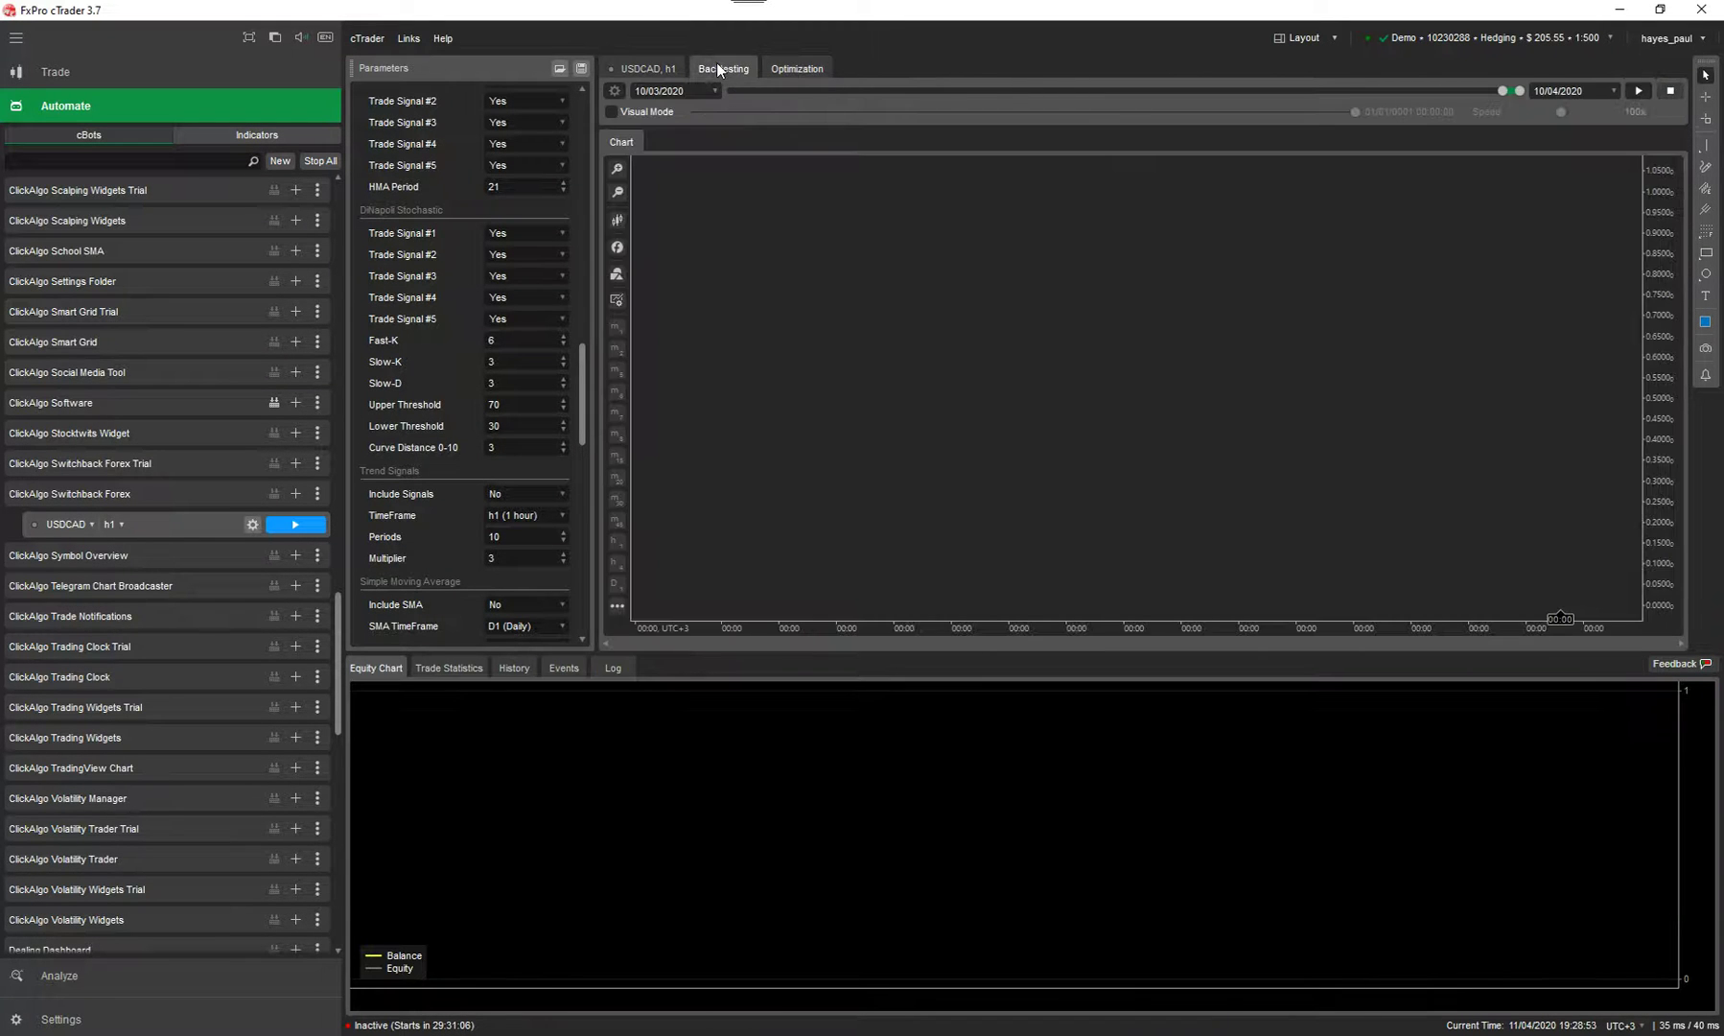
drag(1498, 90, 1252, 99)
click(795, 71)
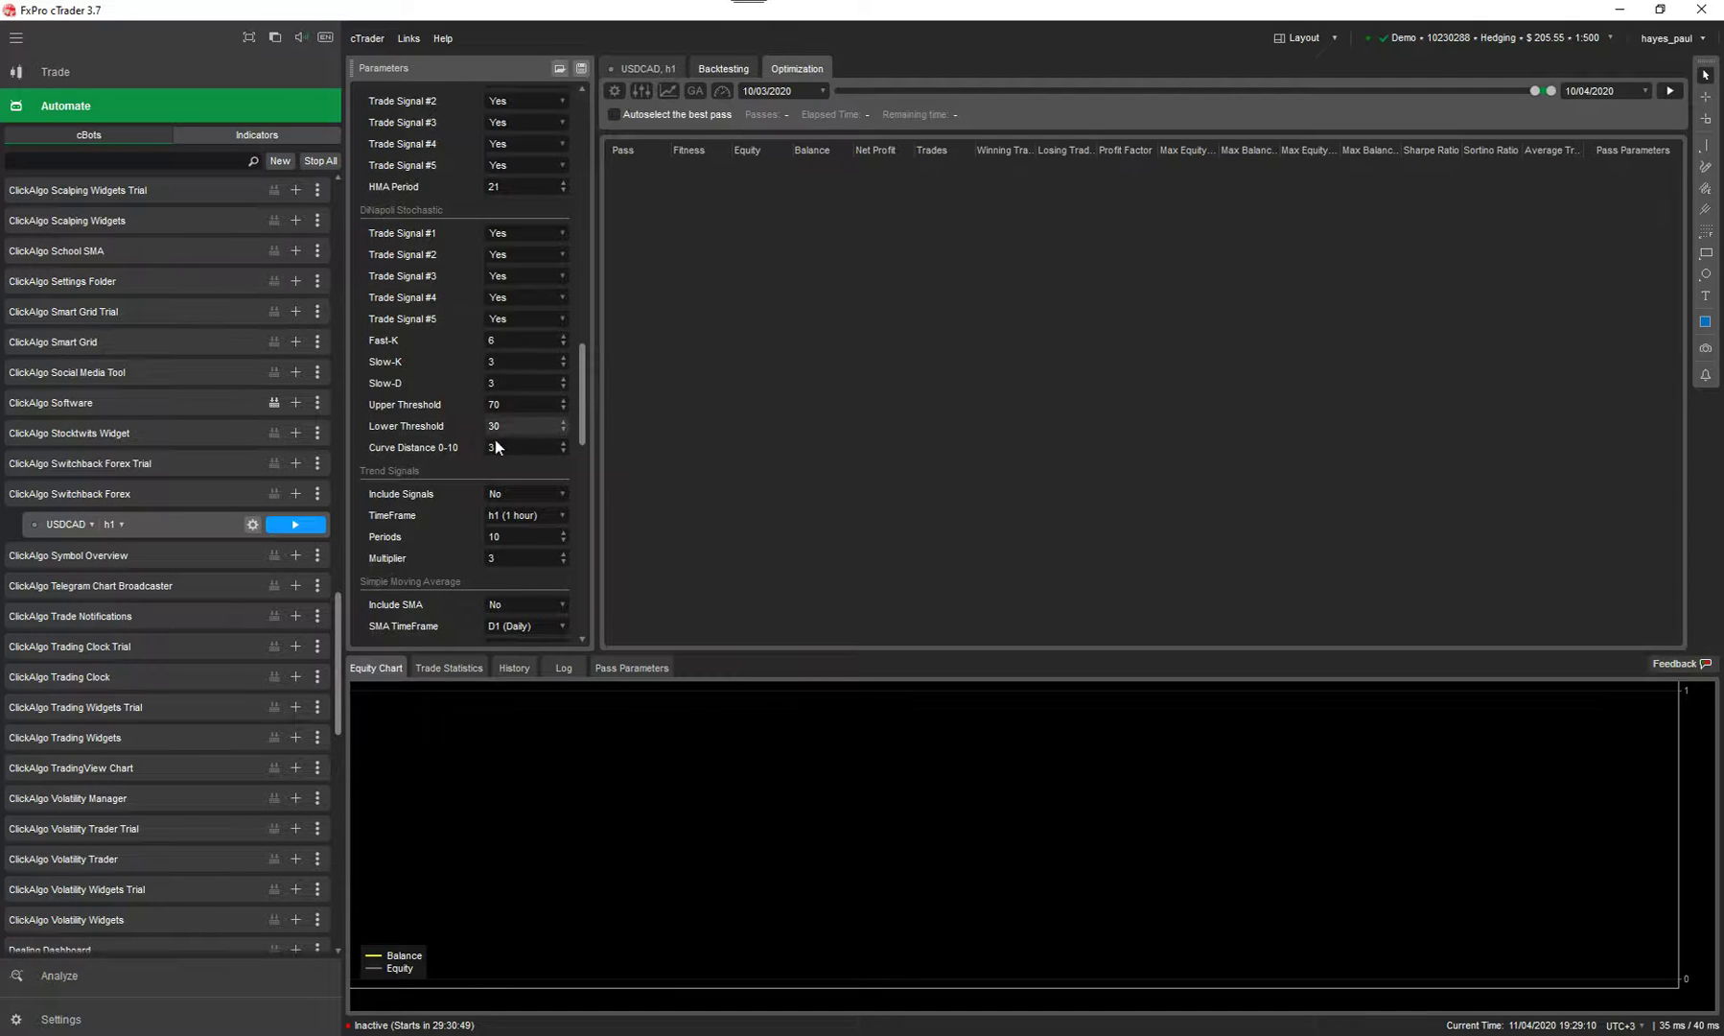
- Set the backtesting starting capital to 1000 and use the Live 0.3 pip spread
click(614, 92)
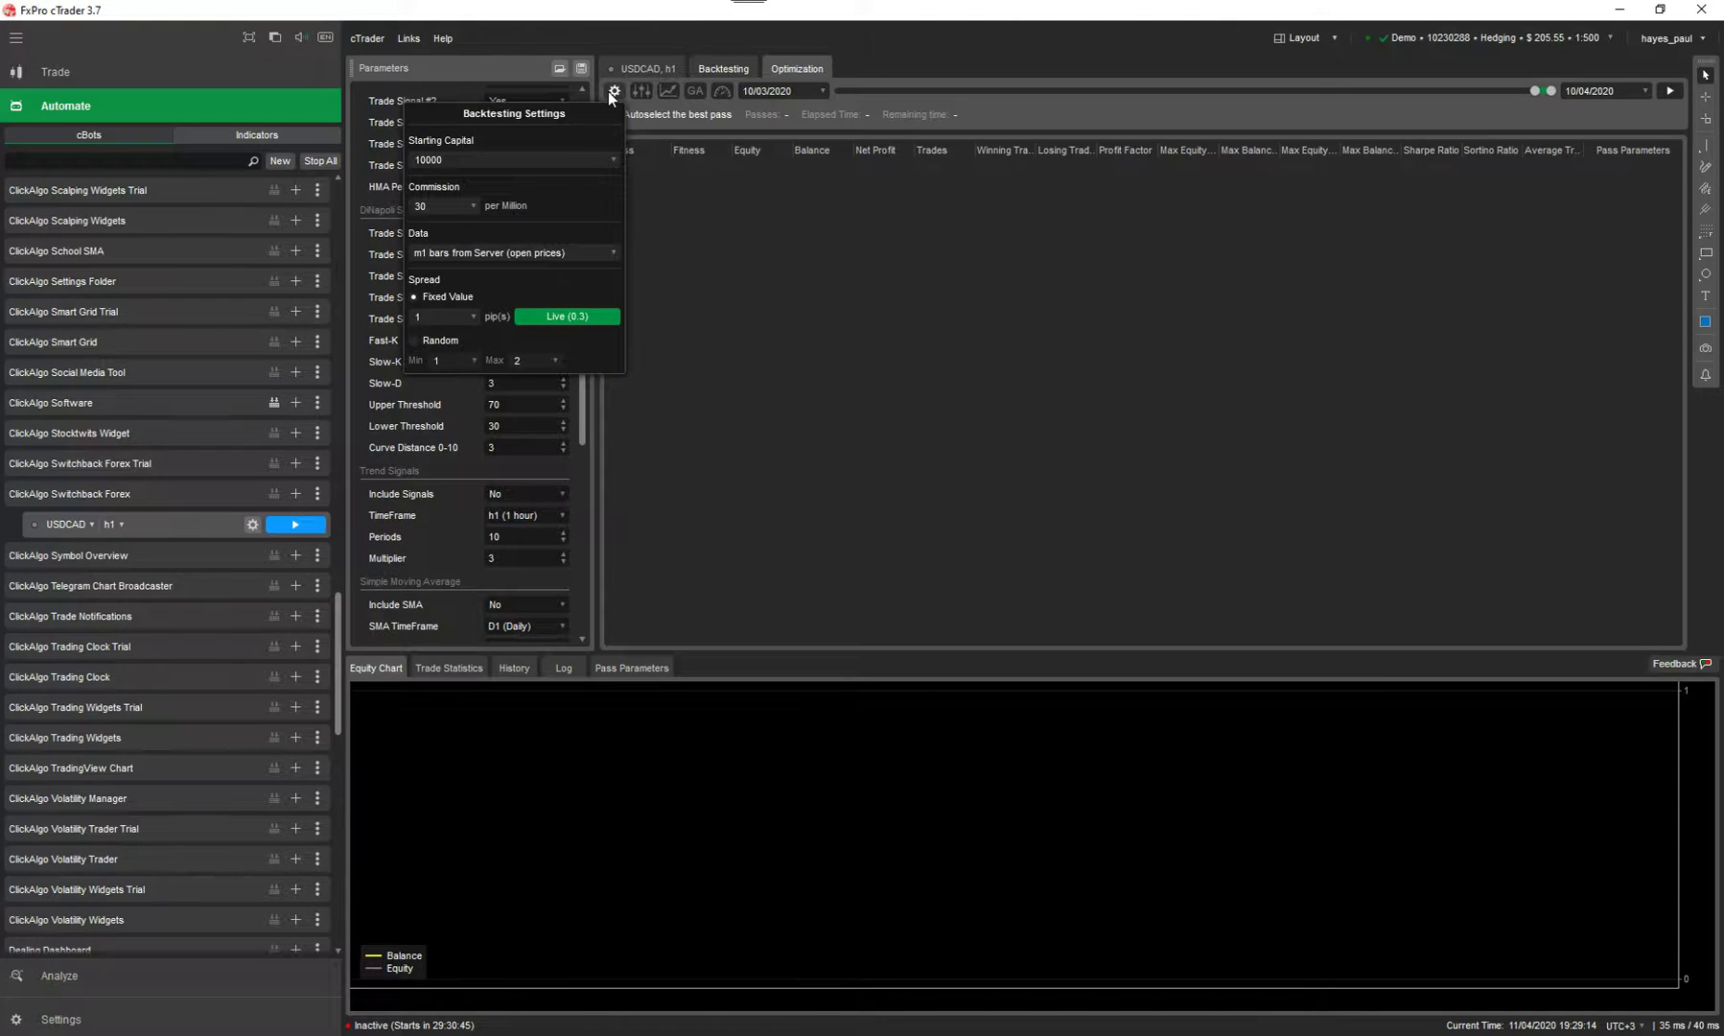
click(617, 157)
click(479, 184)
click(567, 317)
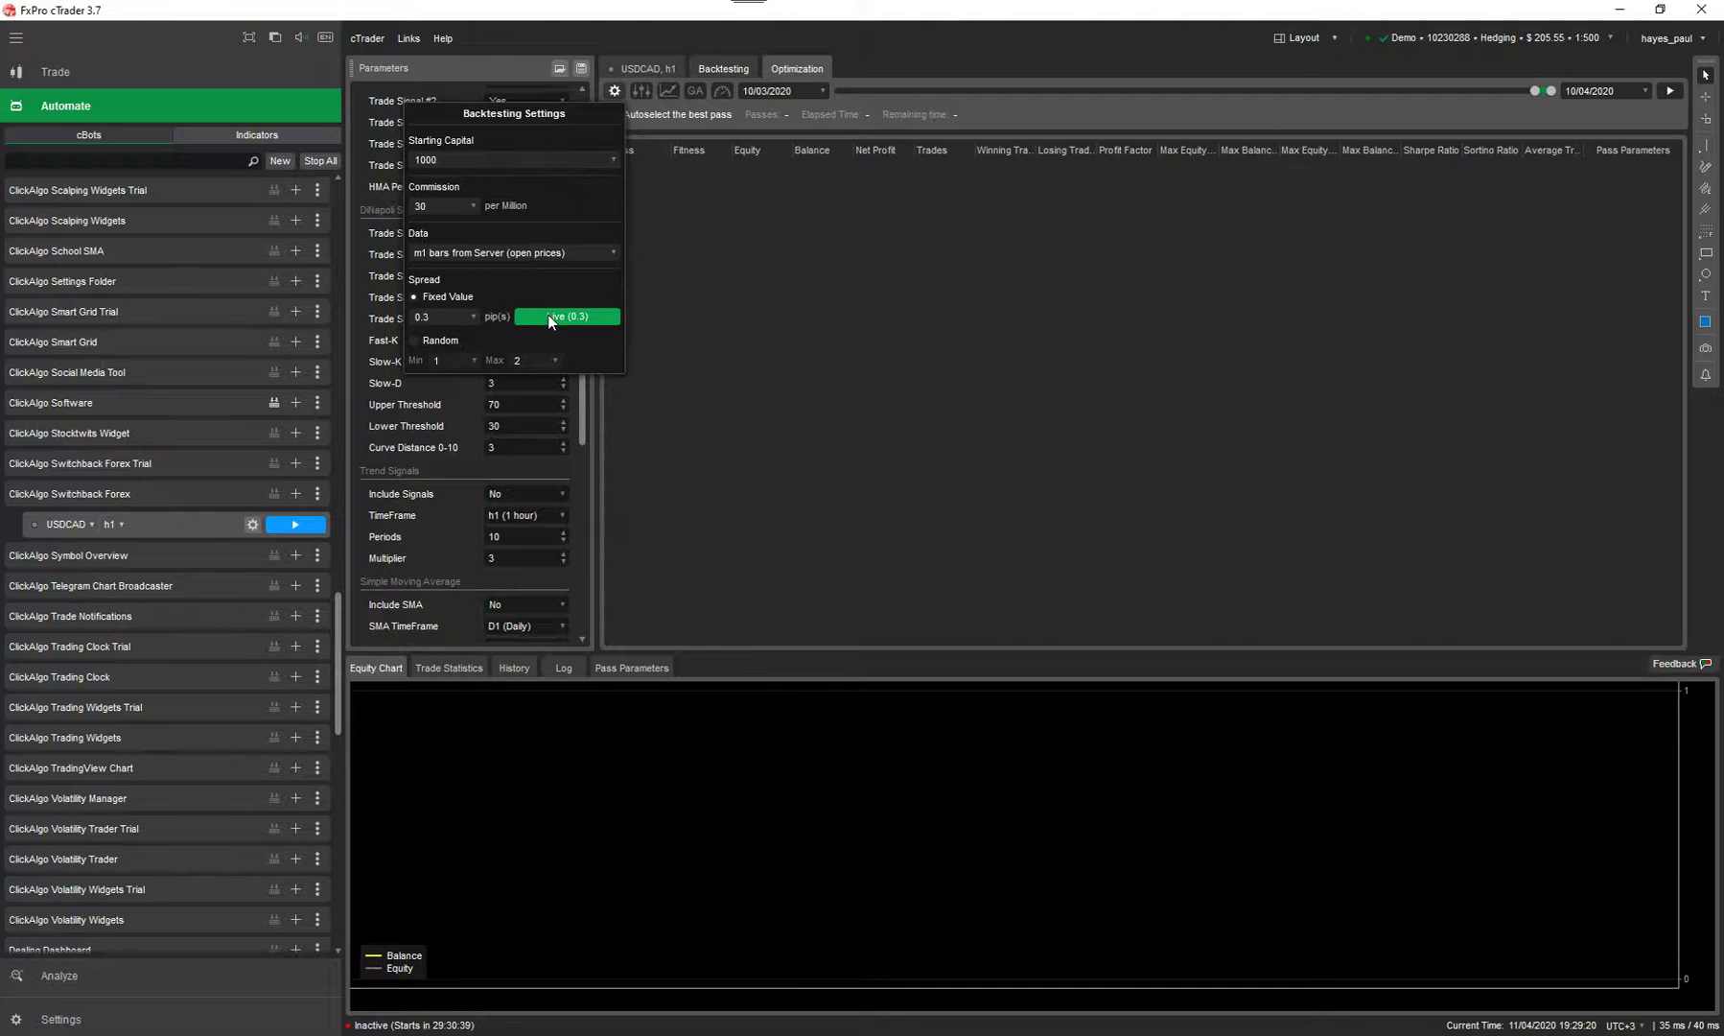
click(801, 303)
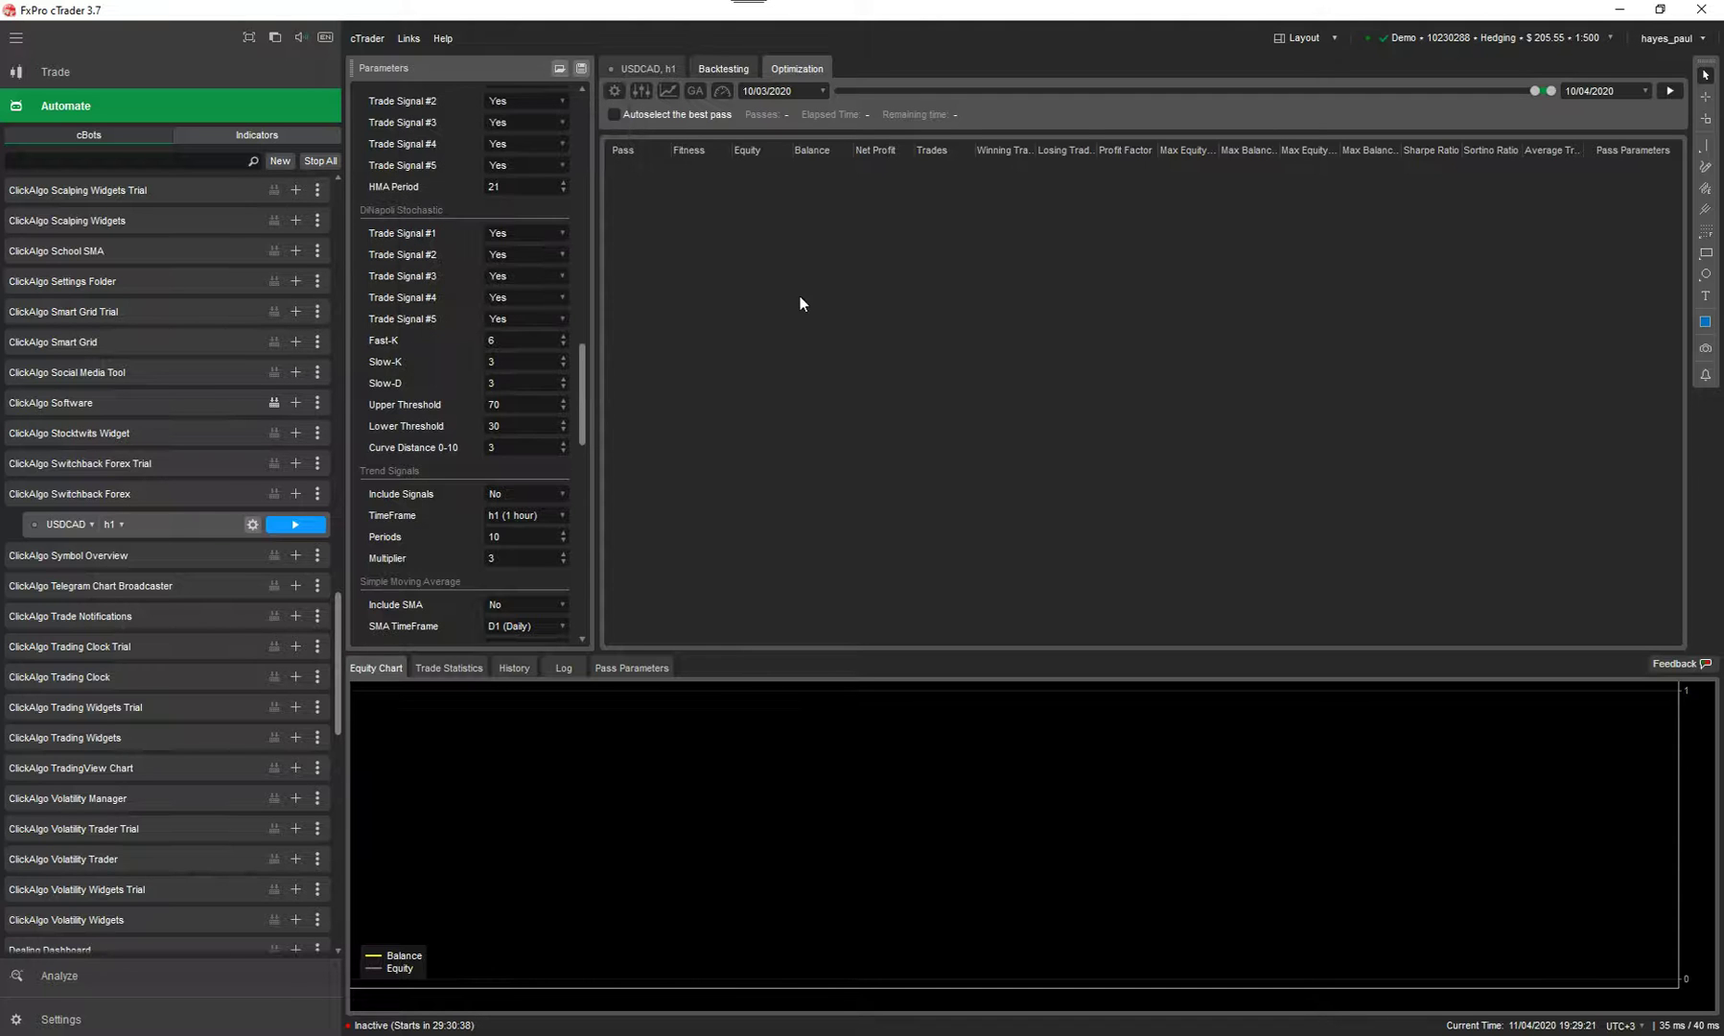
- Uncheck Trade Start Alert, Include Buy, Include Sell, Include Lots Limit, Pip Step and Average TP for optimization
click(635, 92)
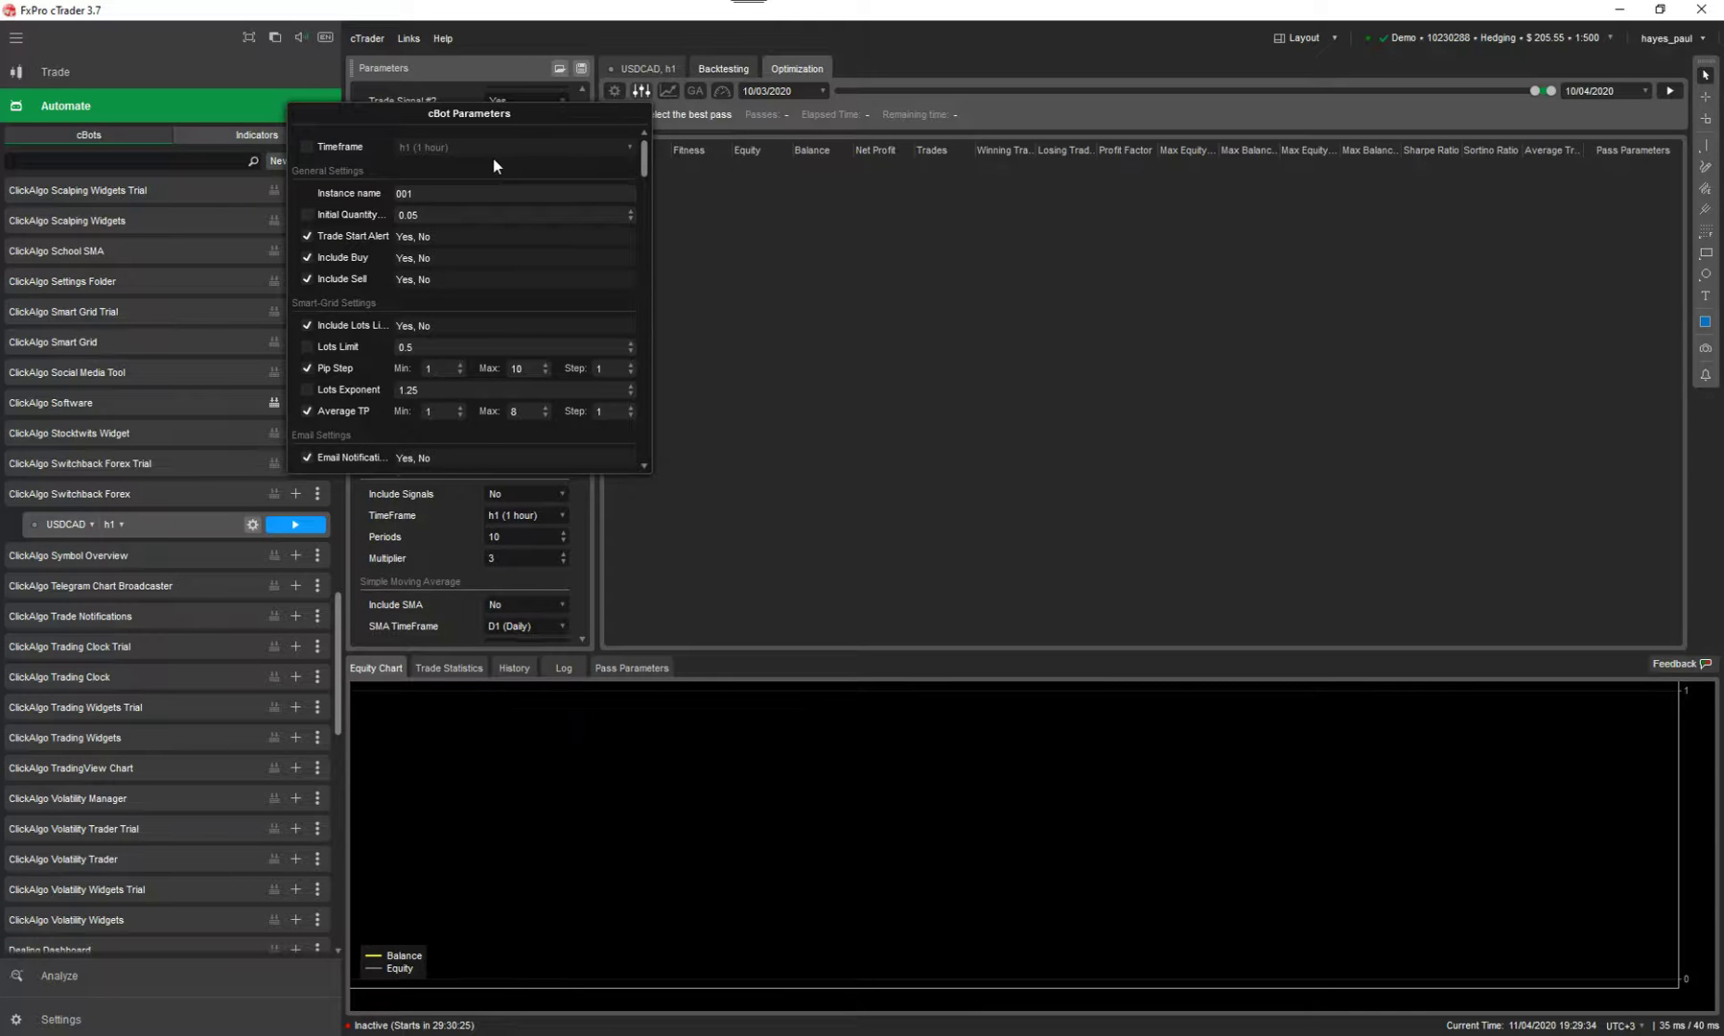
click(307, 236)
click(307, 257)
click(307, 279)
scroll(335, 296, down, 1)
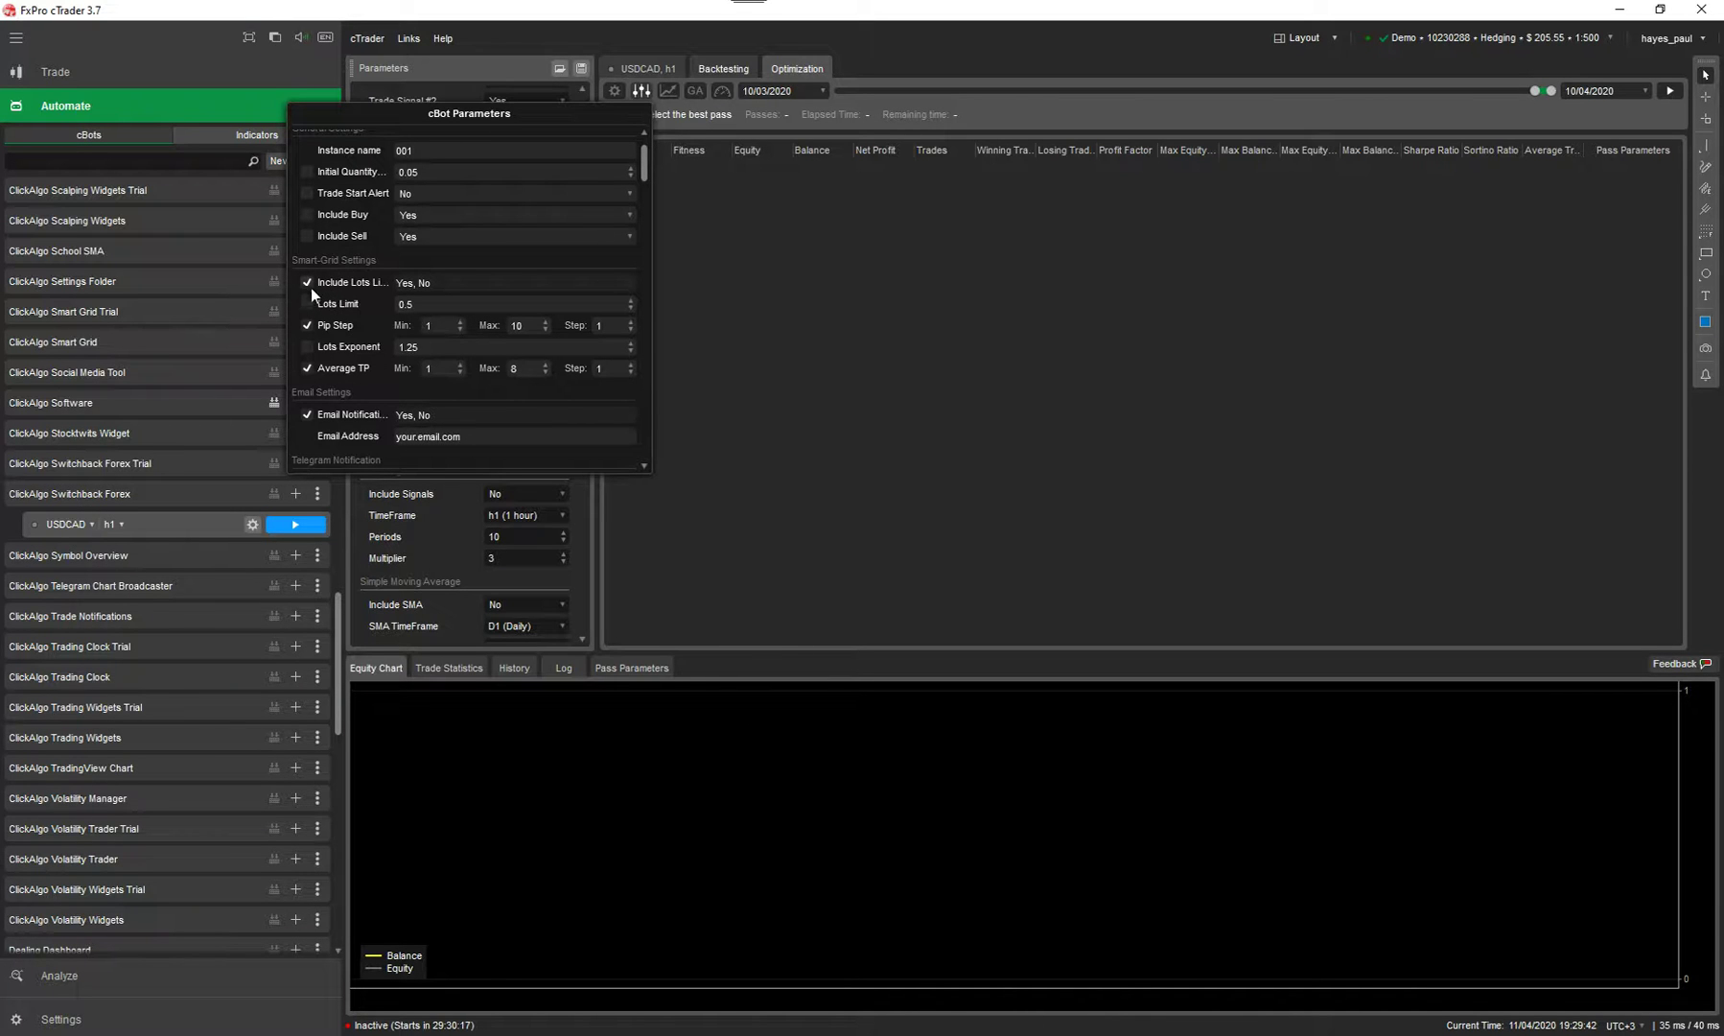
click(313, 286)
click(307, 325)
click(306, 367)
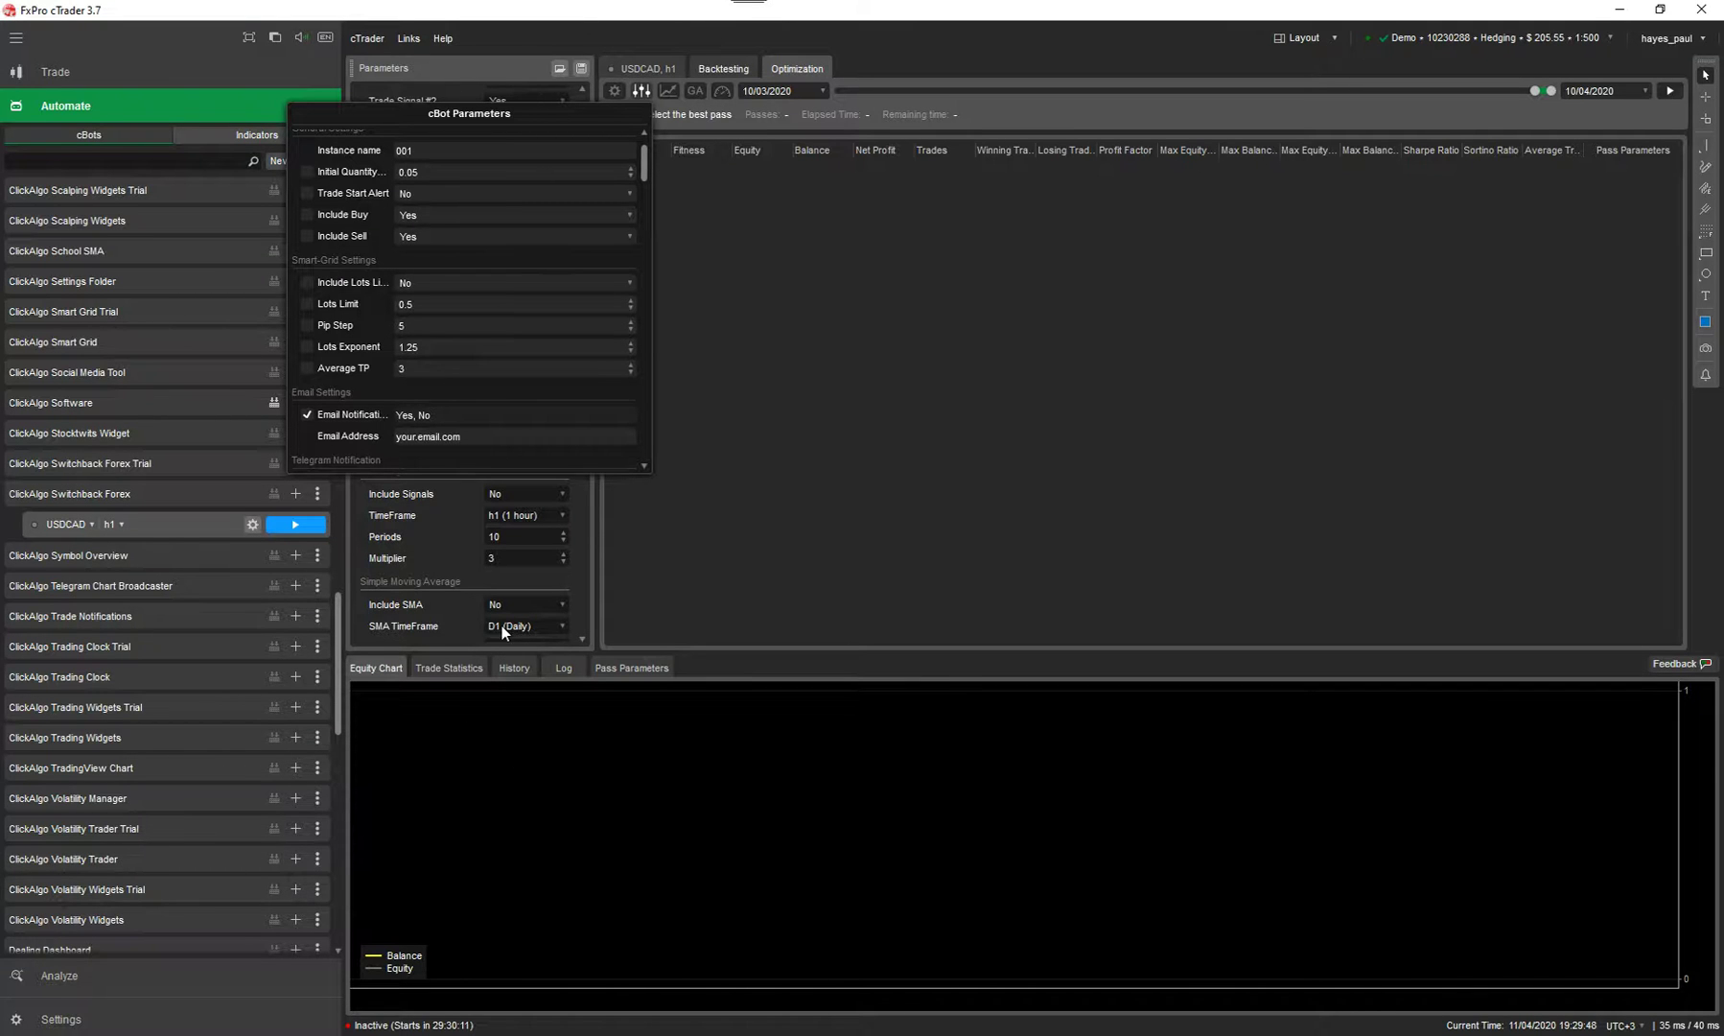
click(815, 433)
- Dock the parameters panel bottom left and set Lots Limit 1, Pip Step 4, Lots Exponent 2
drag(409, 65, 478, 764)
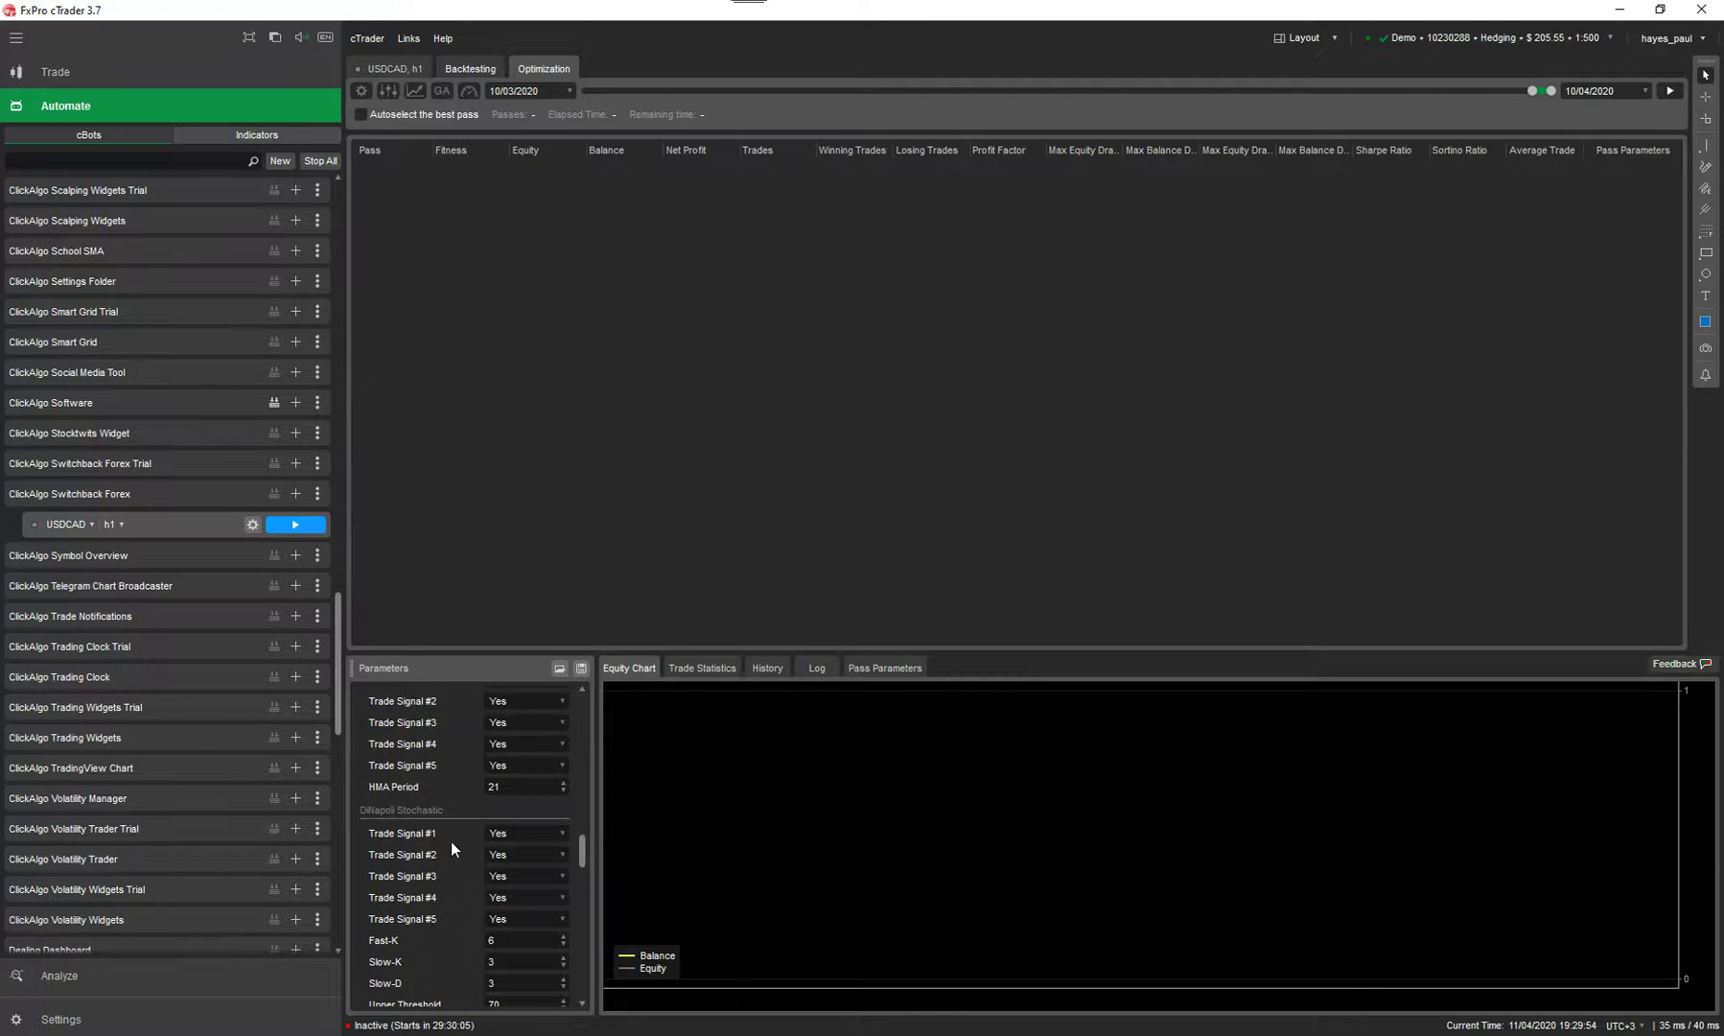
scroll(479, 806, up, 10)
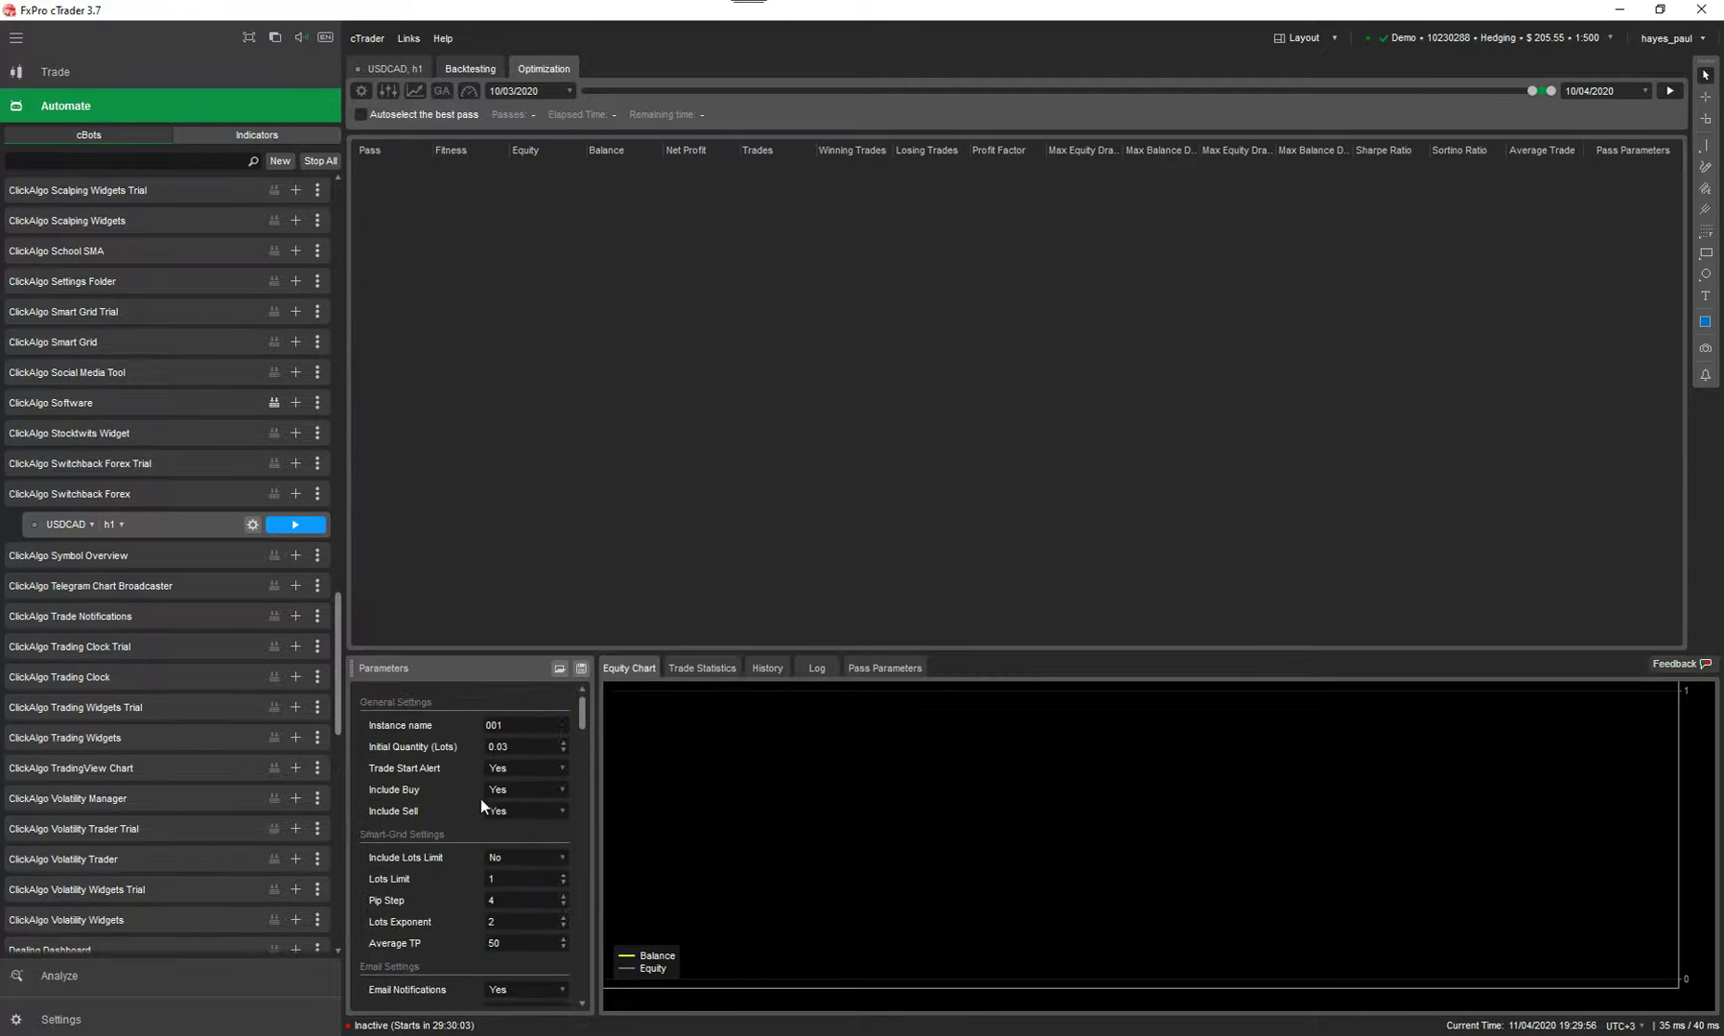
scroll(481, 798, down, 3)
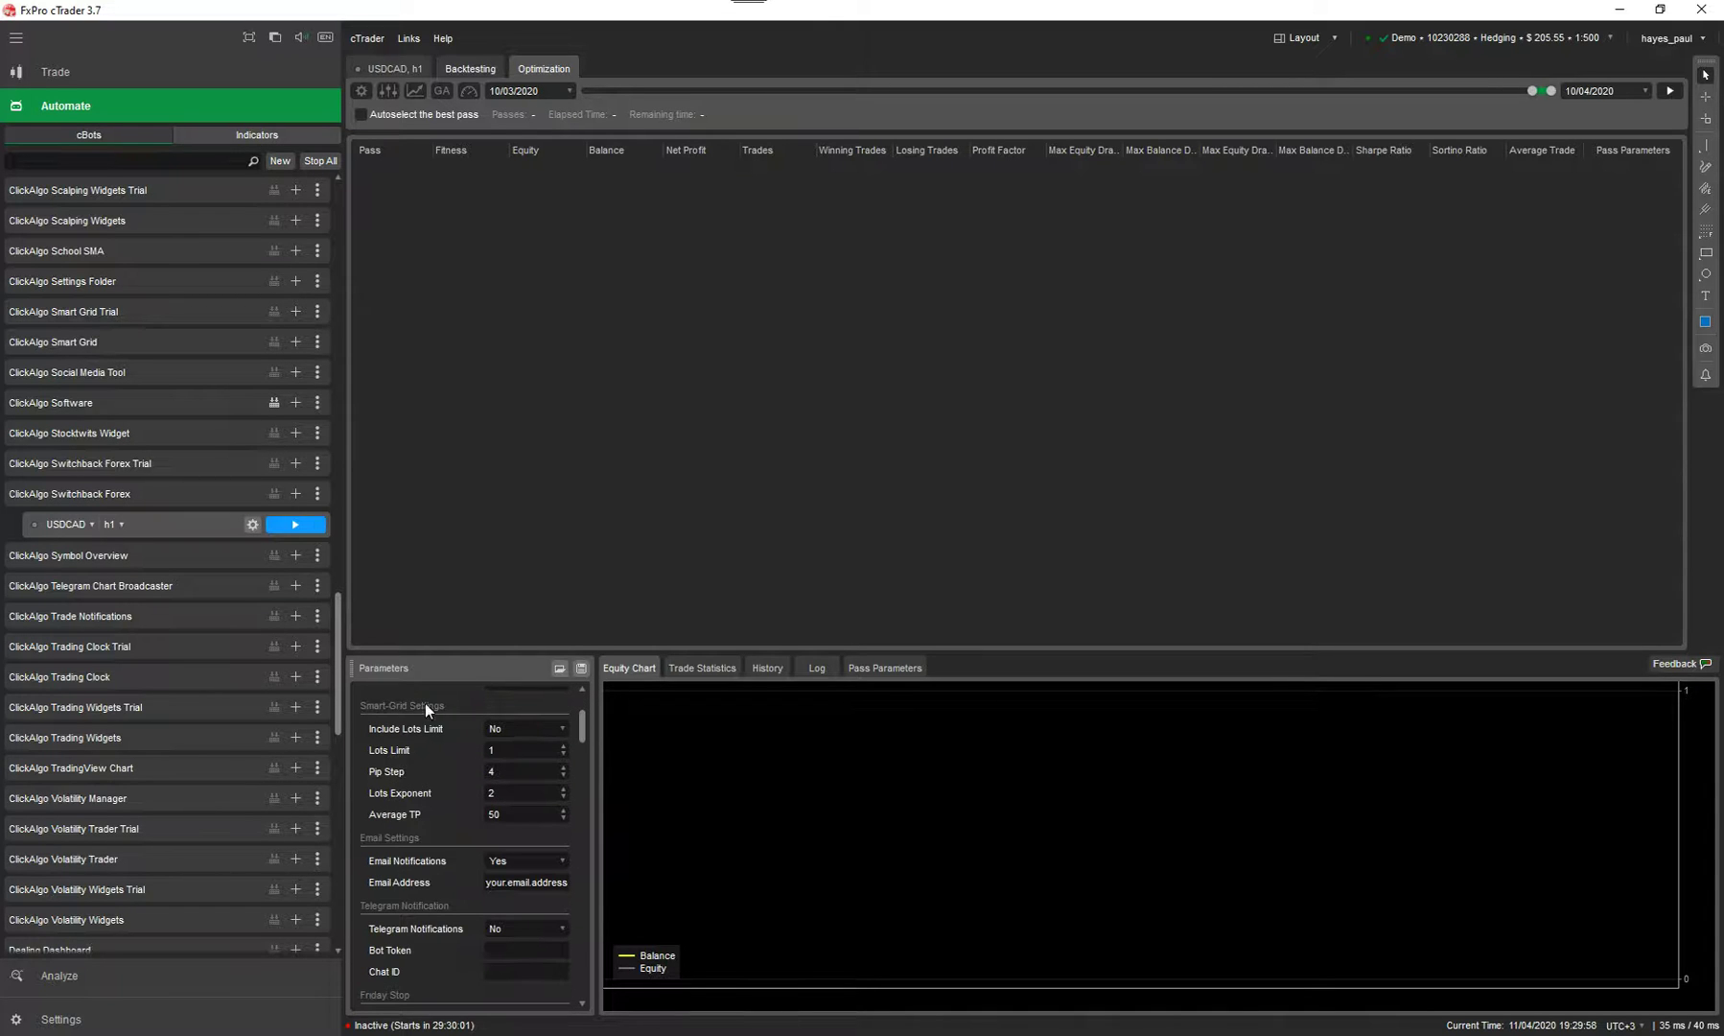
click(390, 89)
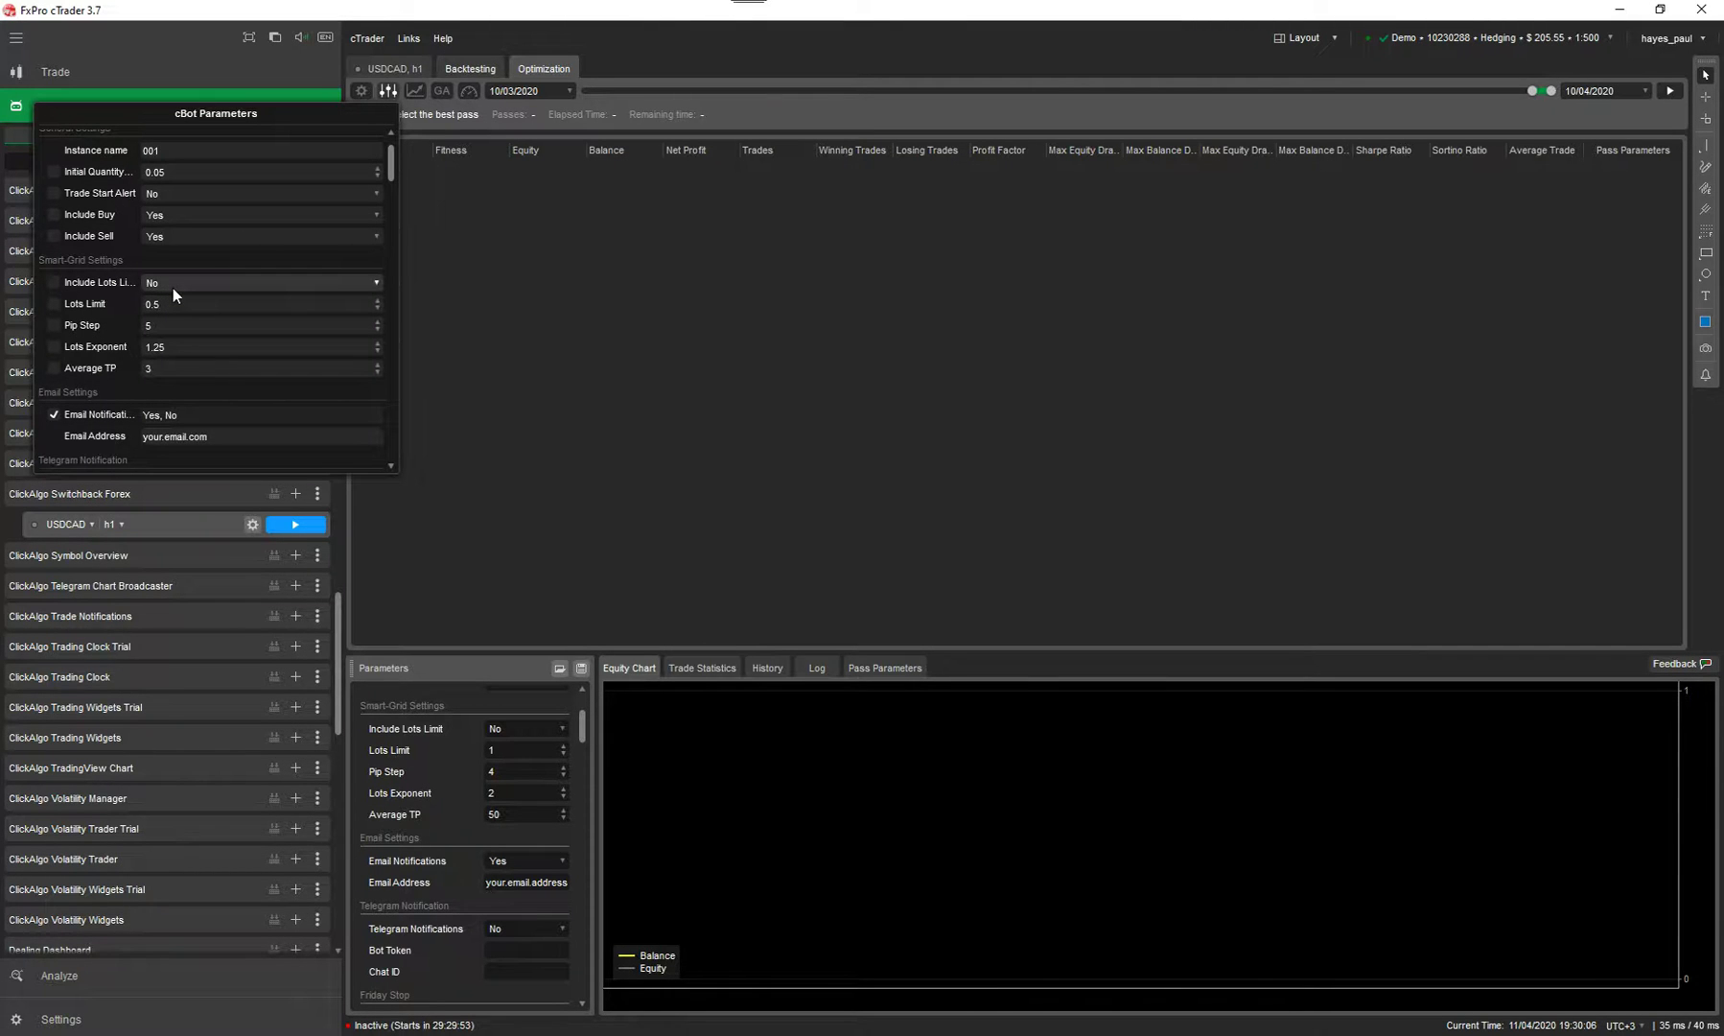
drag(171, 302, 143, 302)
text(1)
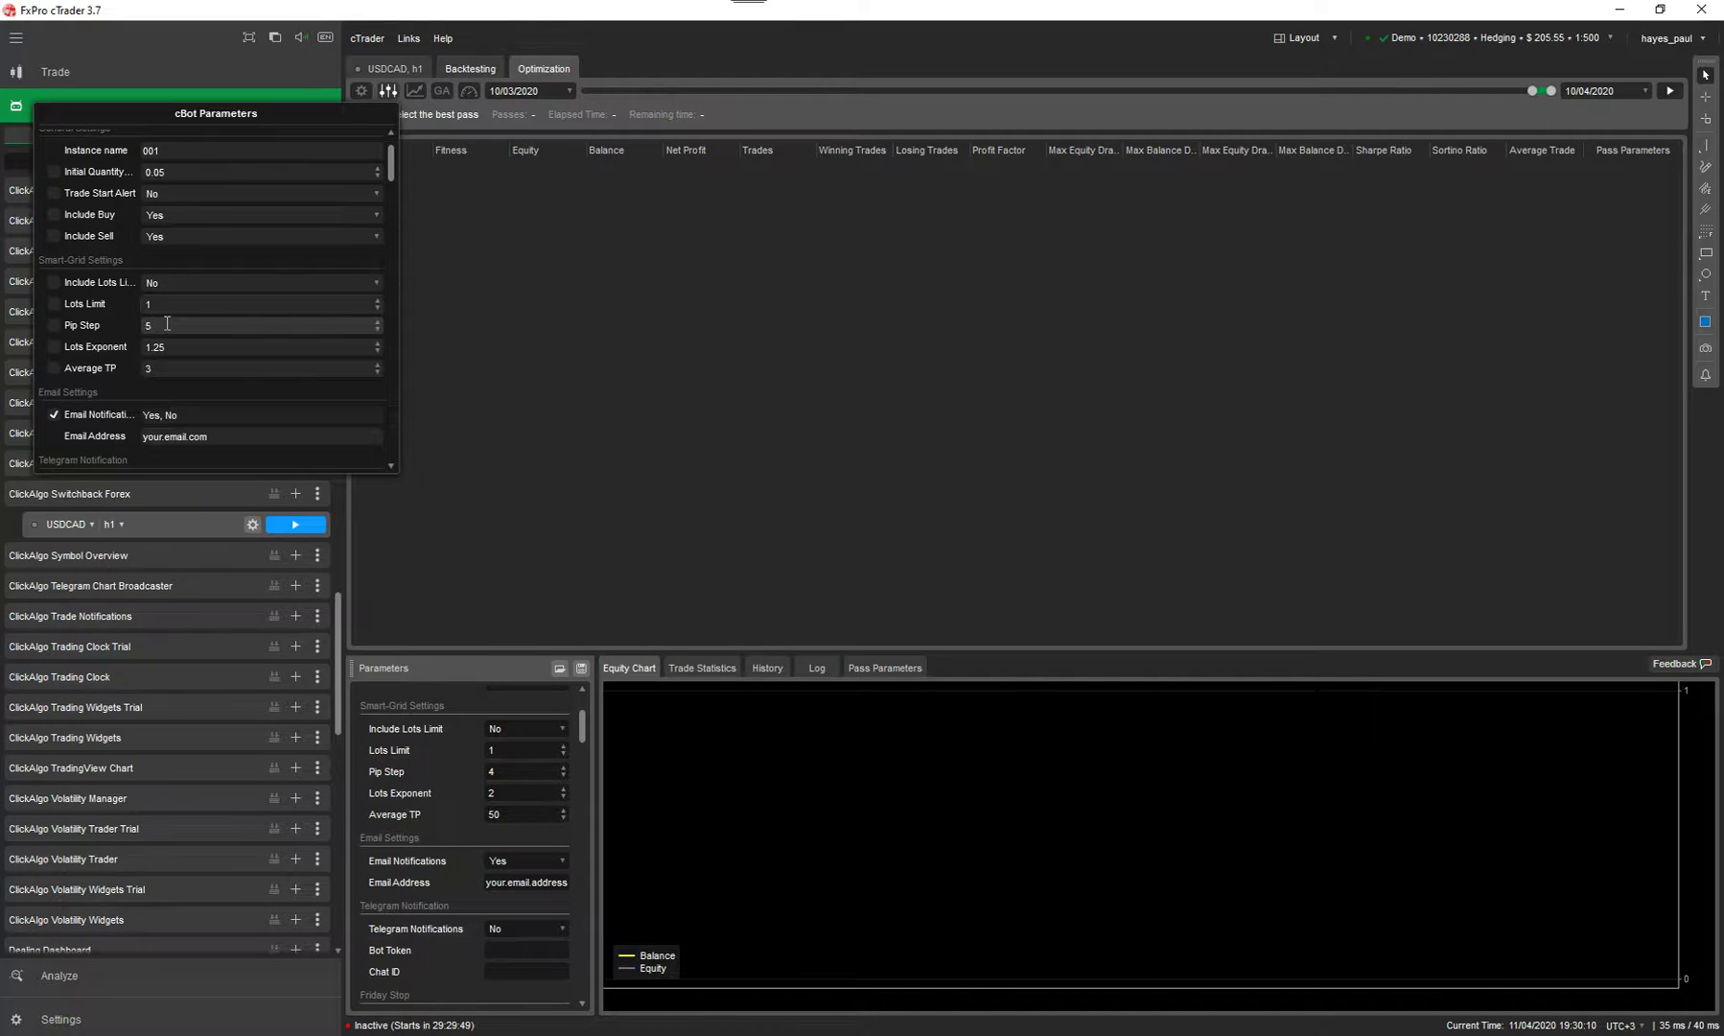
double_click(167, 324)
text(4)
double_click(177, 346)
text(2)
key(Tab)
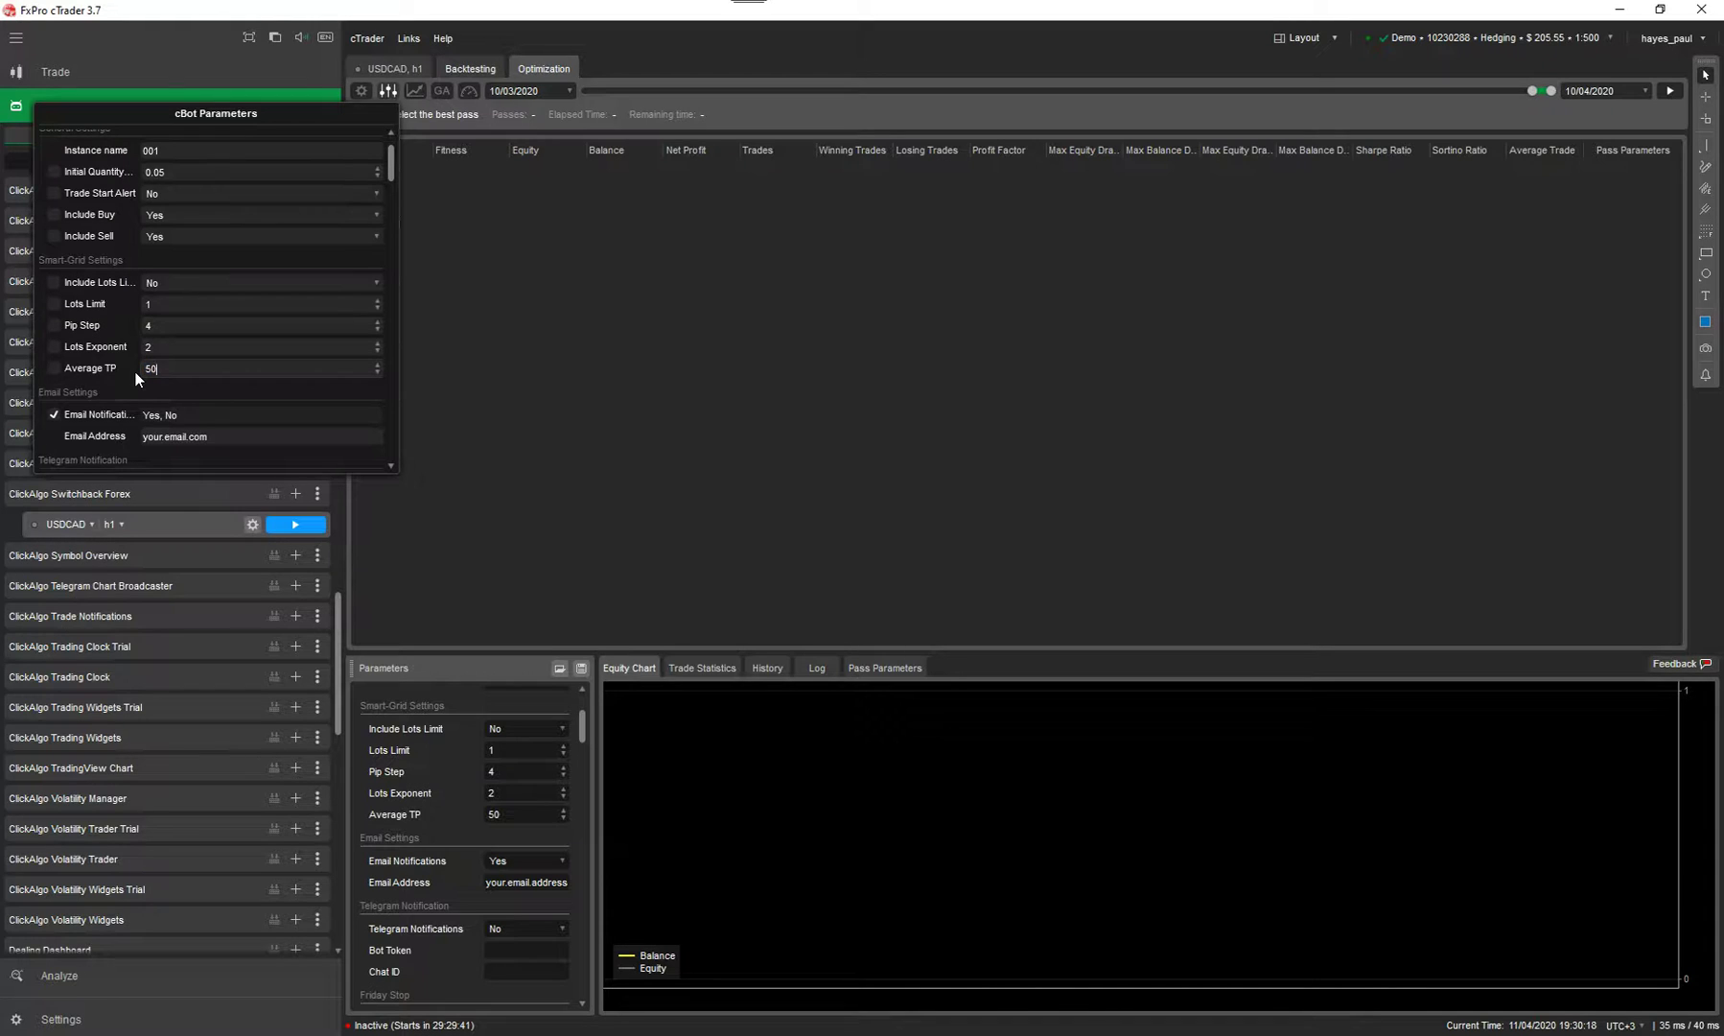
- Stop optimizing Email and Telegram Notifications, Include Friday Stop, Close Open Trades and the three session pauses
scroll(189, 395, down, 1)
click(55, 372)
scroll(61, 398, down, 2)
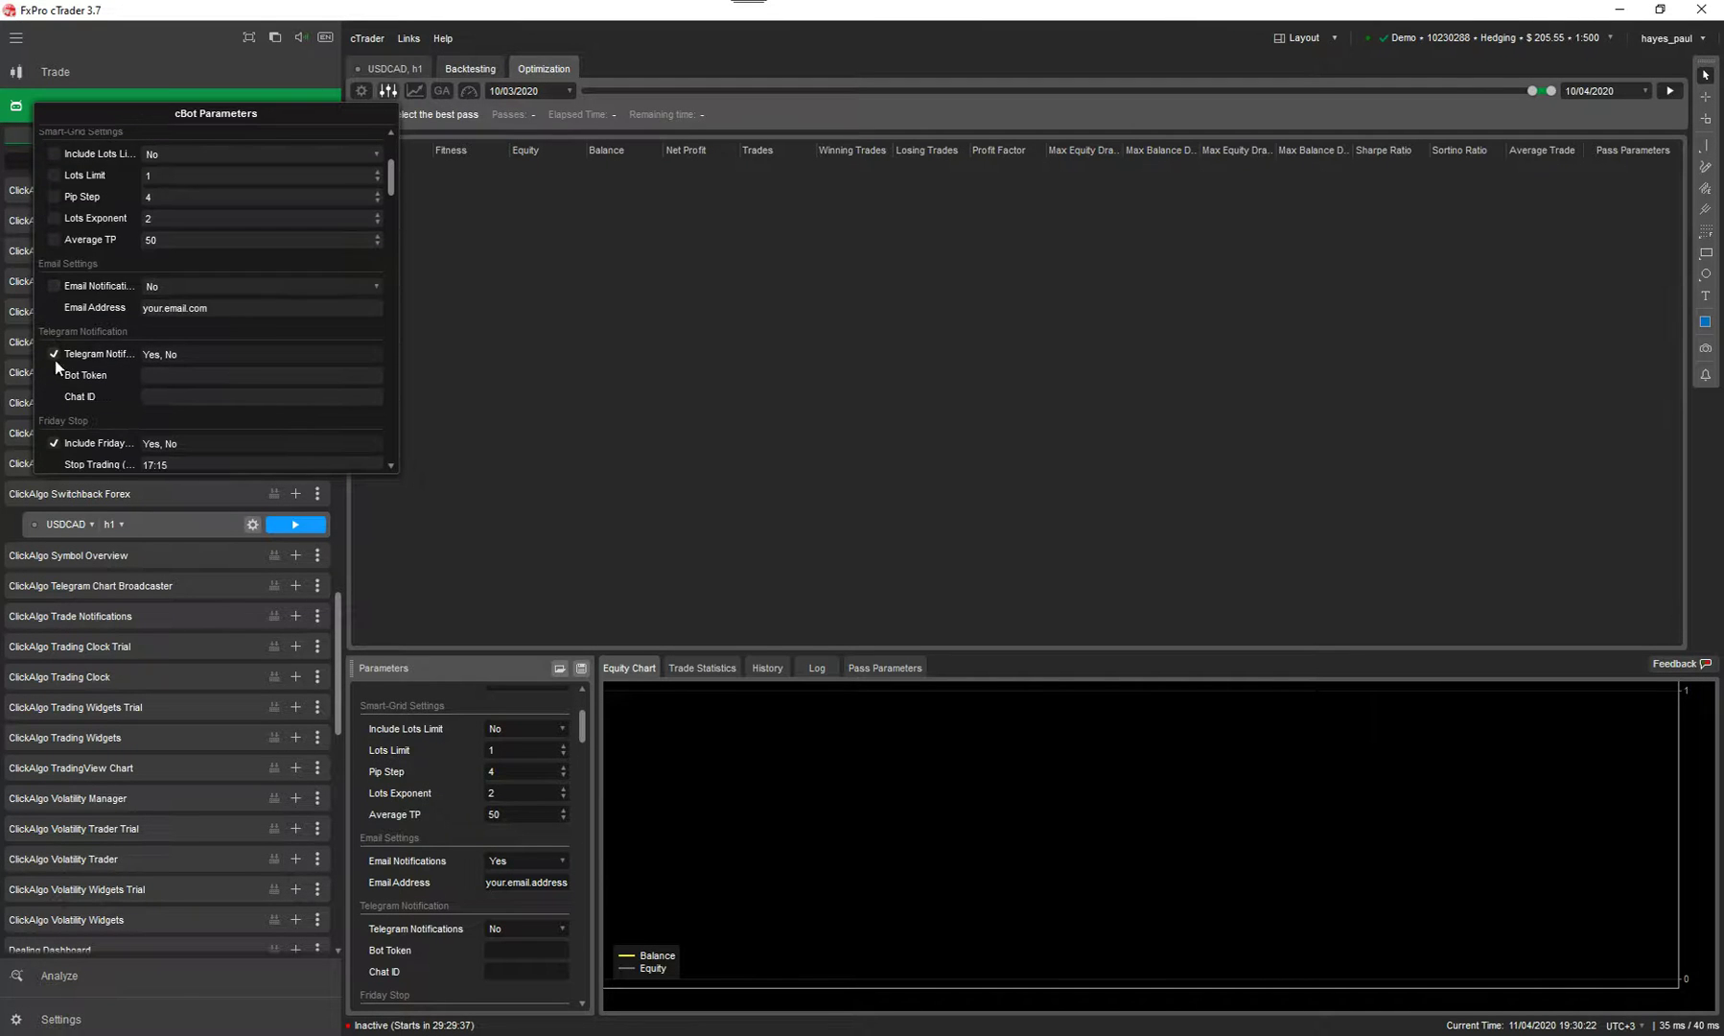
click(54, 354)
scroll(149, 332, down, 2)
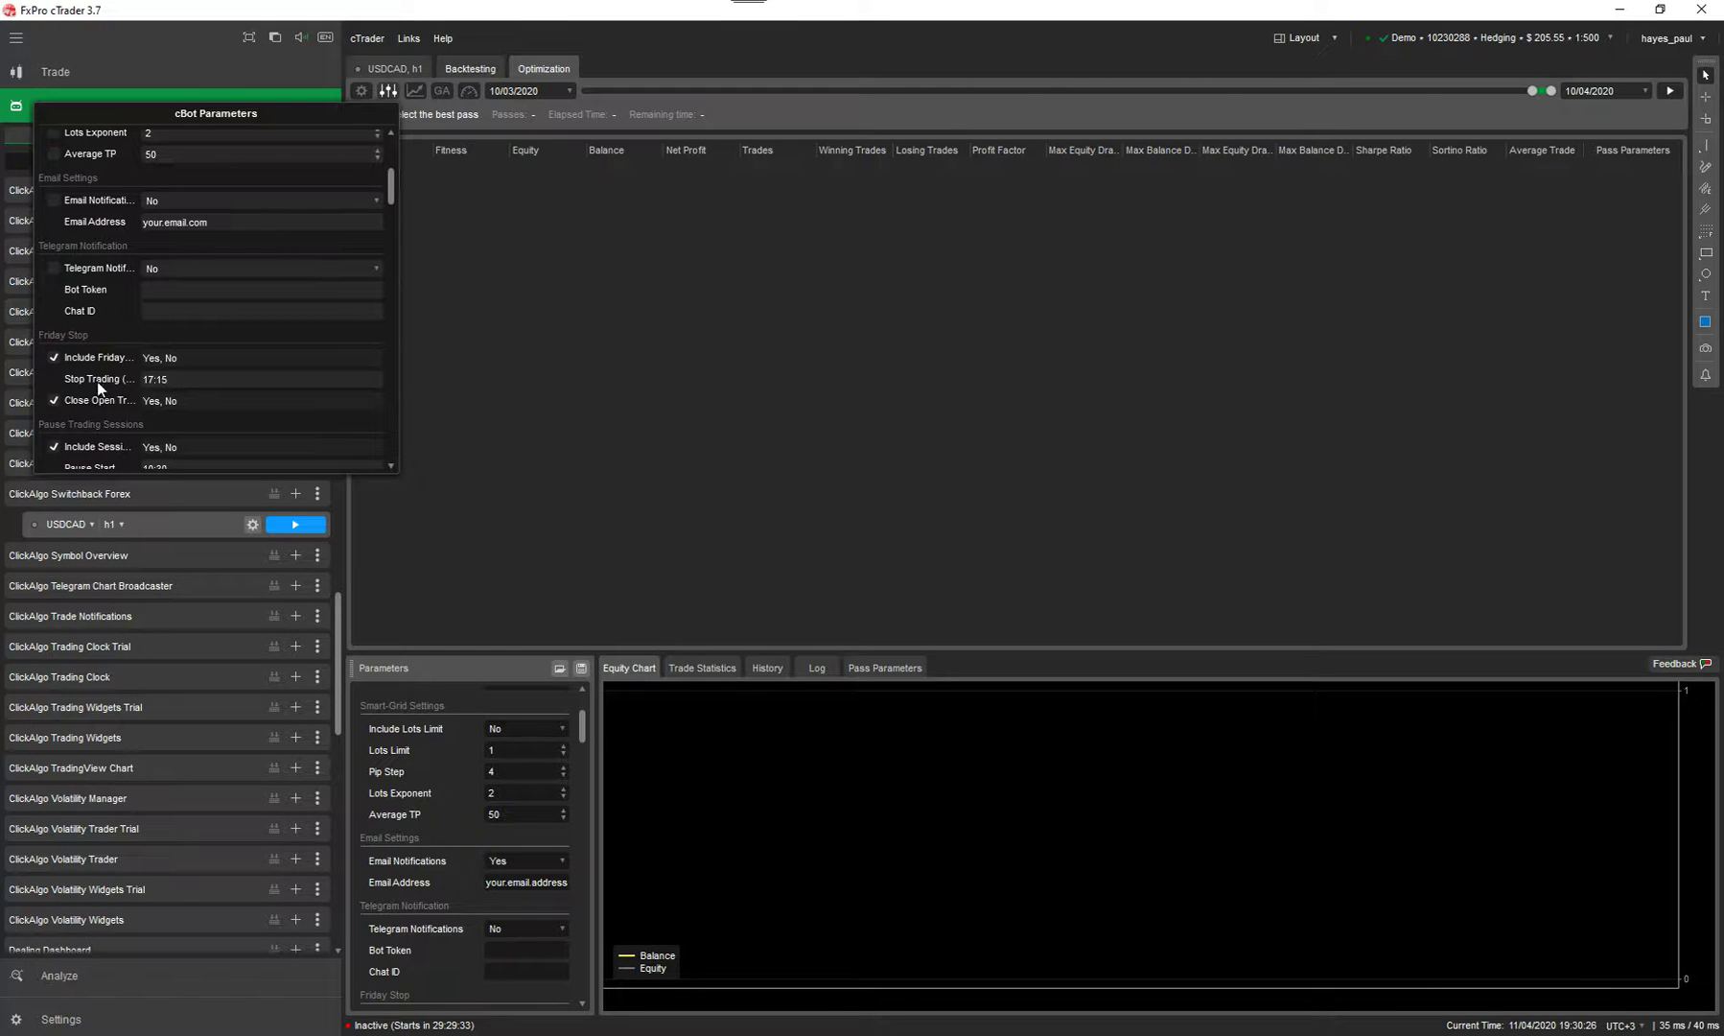
click(54, 358)
click(53, 402)
scroll(53, 326, down, 3)
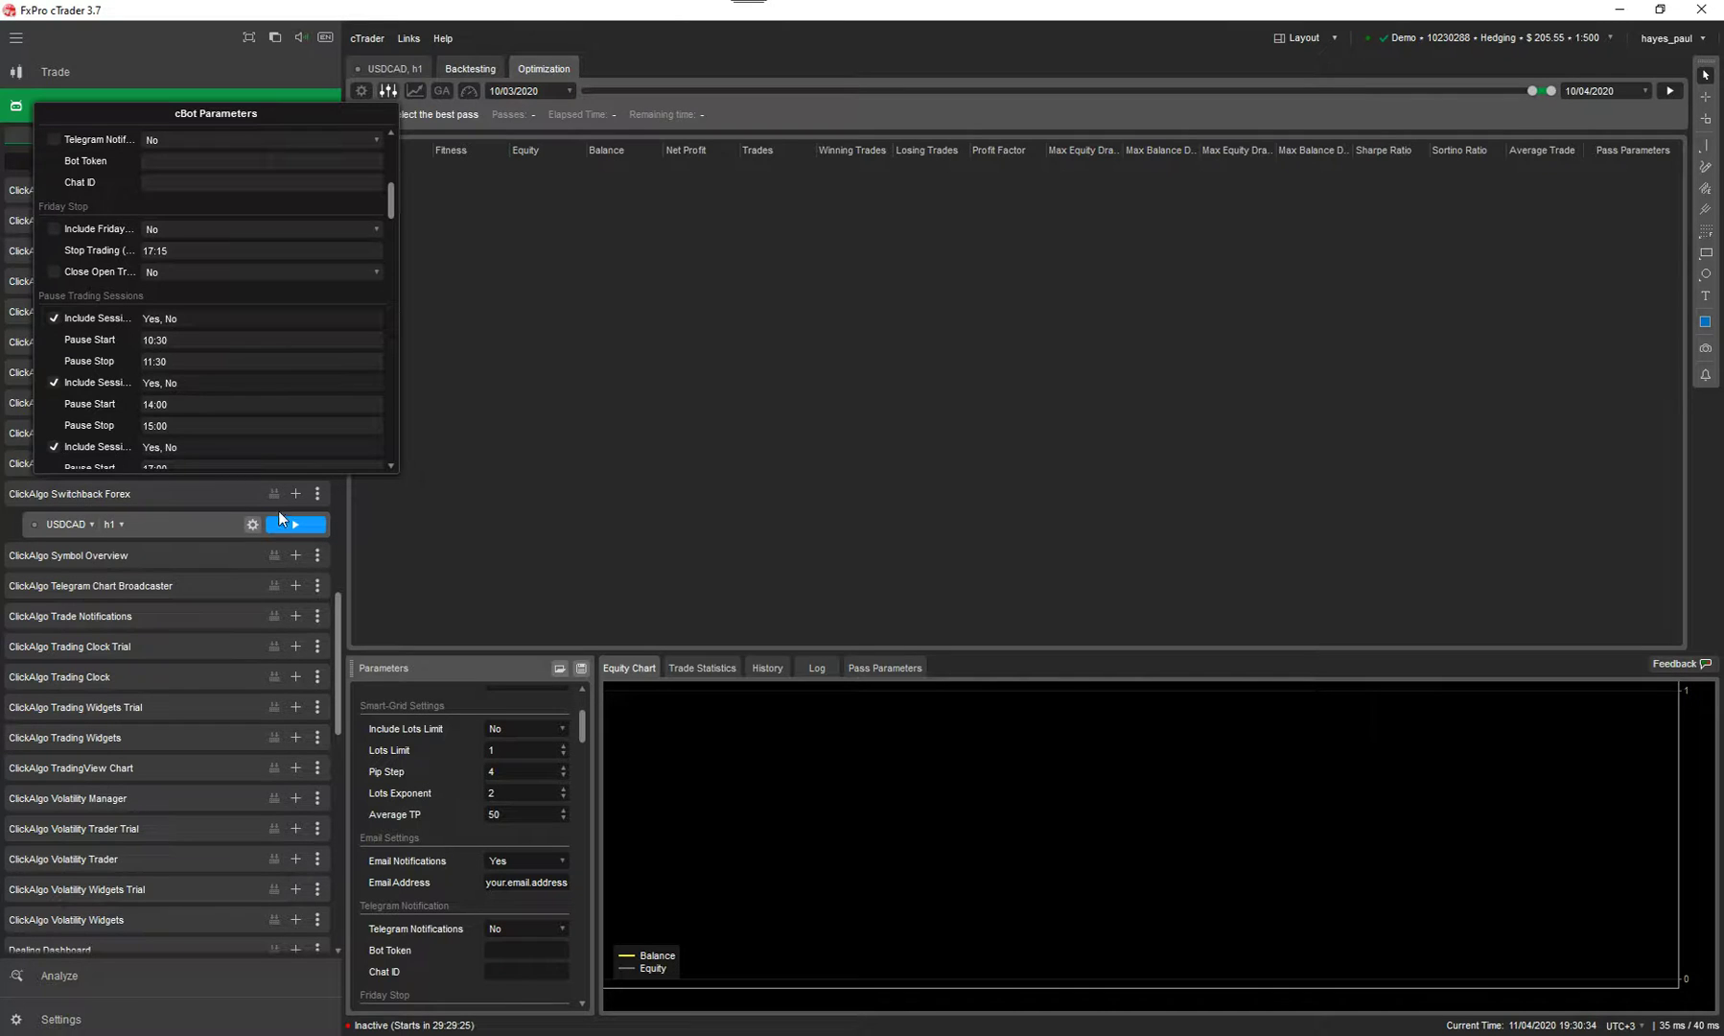
click(54, 317)
click(54, 382)
click(54, 447)
scroll(136, 422, down, 2)
scroll(136, 422, down, 2)
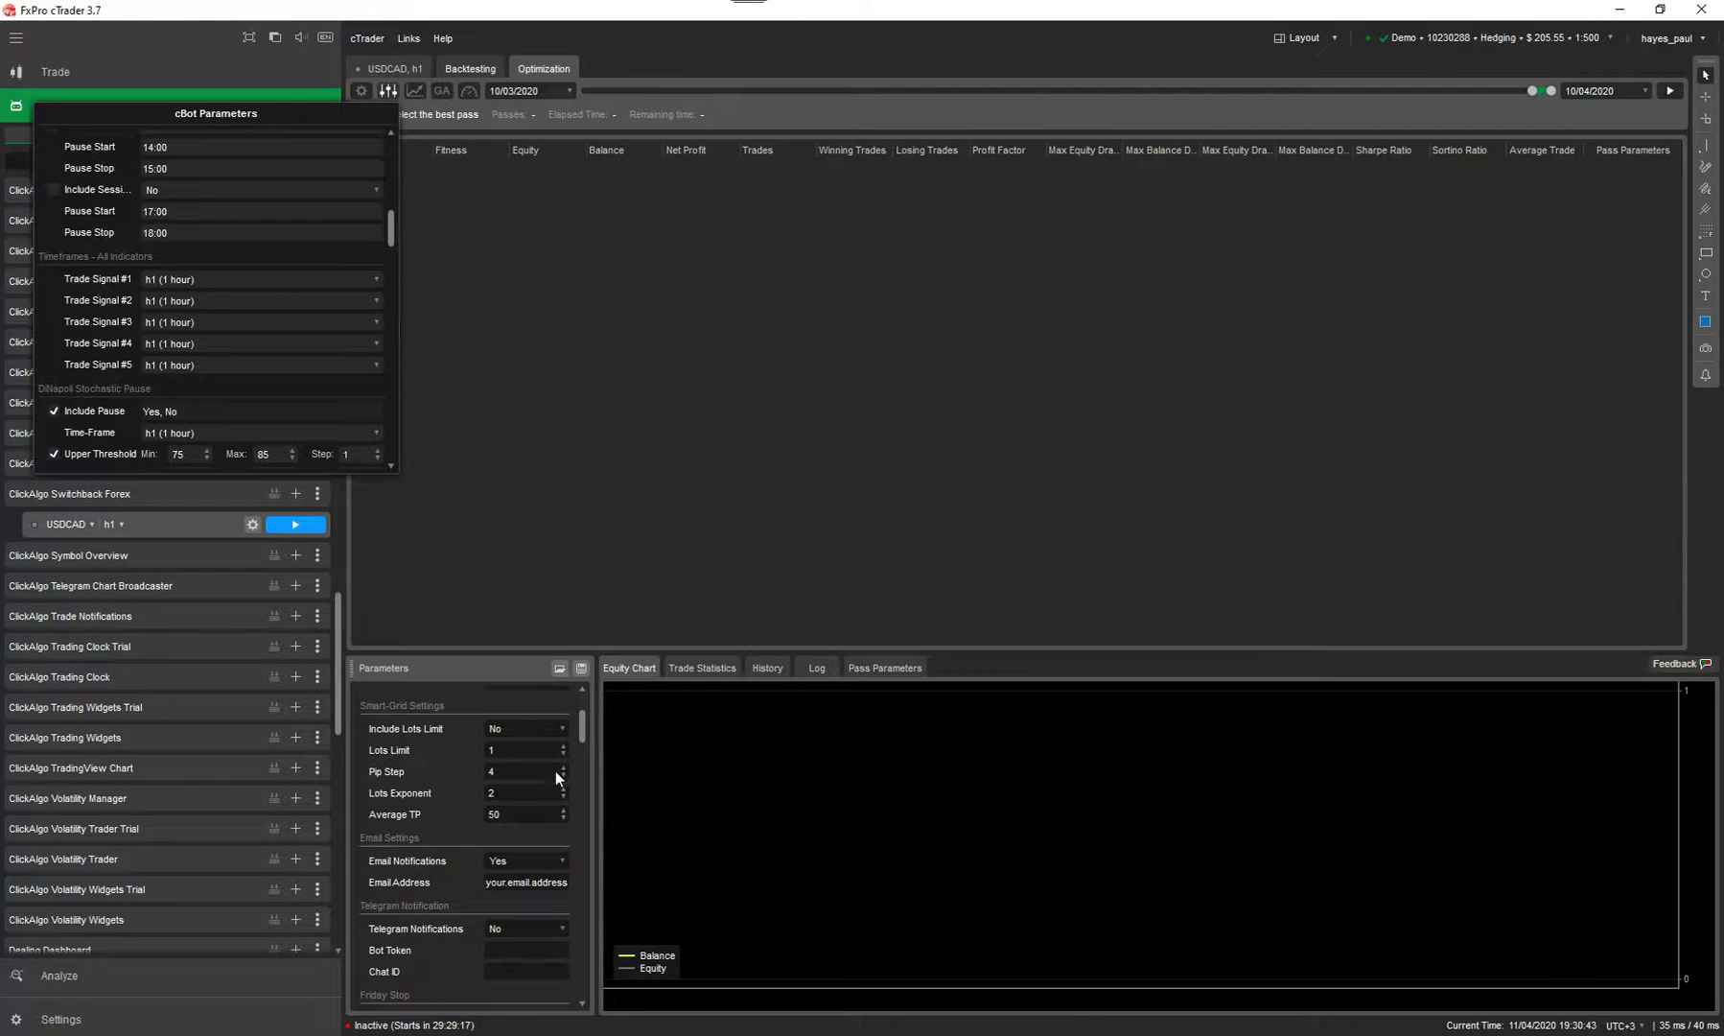
drag(580, 722, 581, 779)
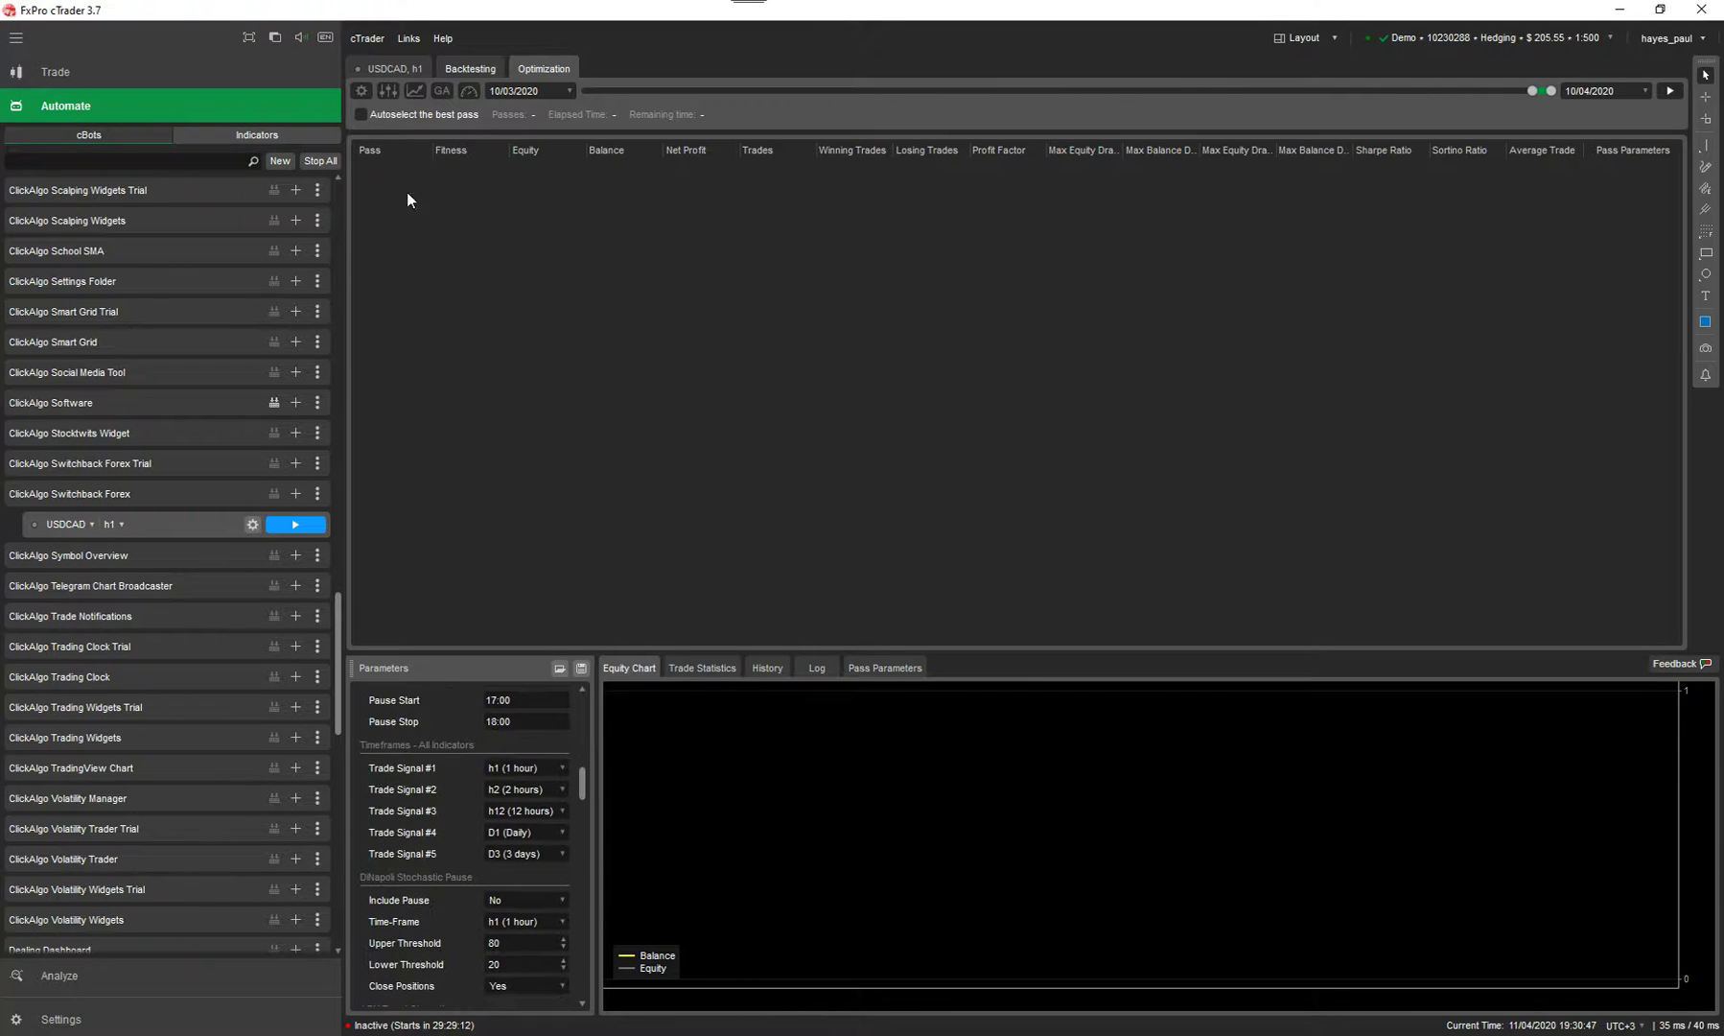
- Set Trade Signal #2–#5 timeframes to h2, h12, D1 and D3
click(388, 91)
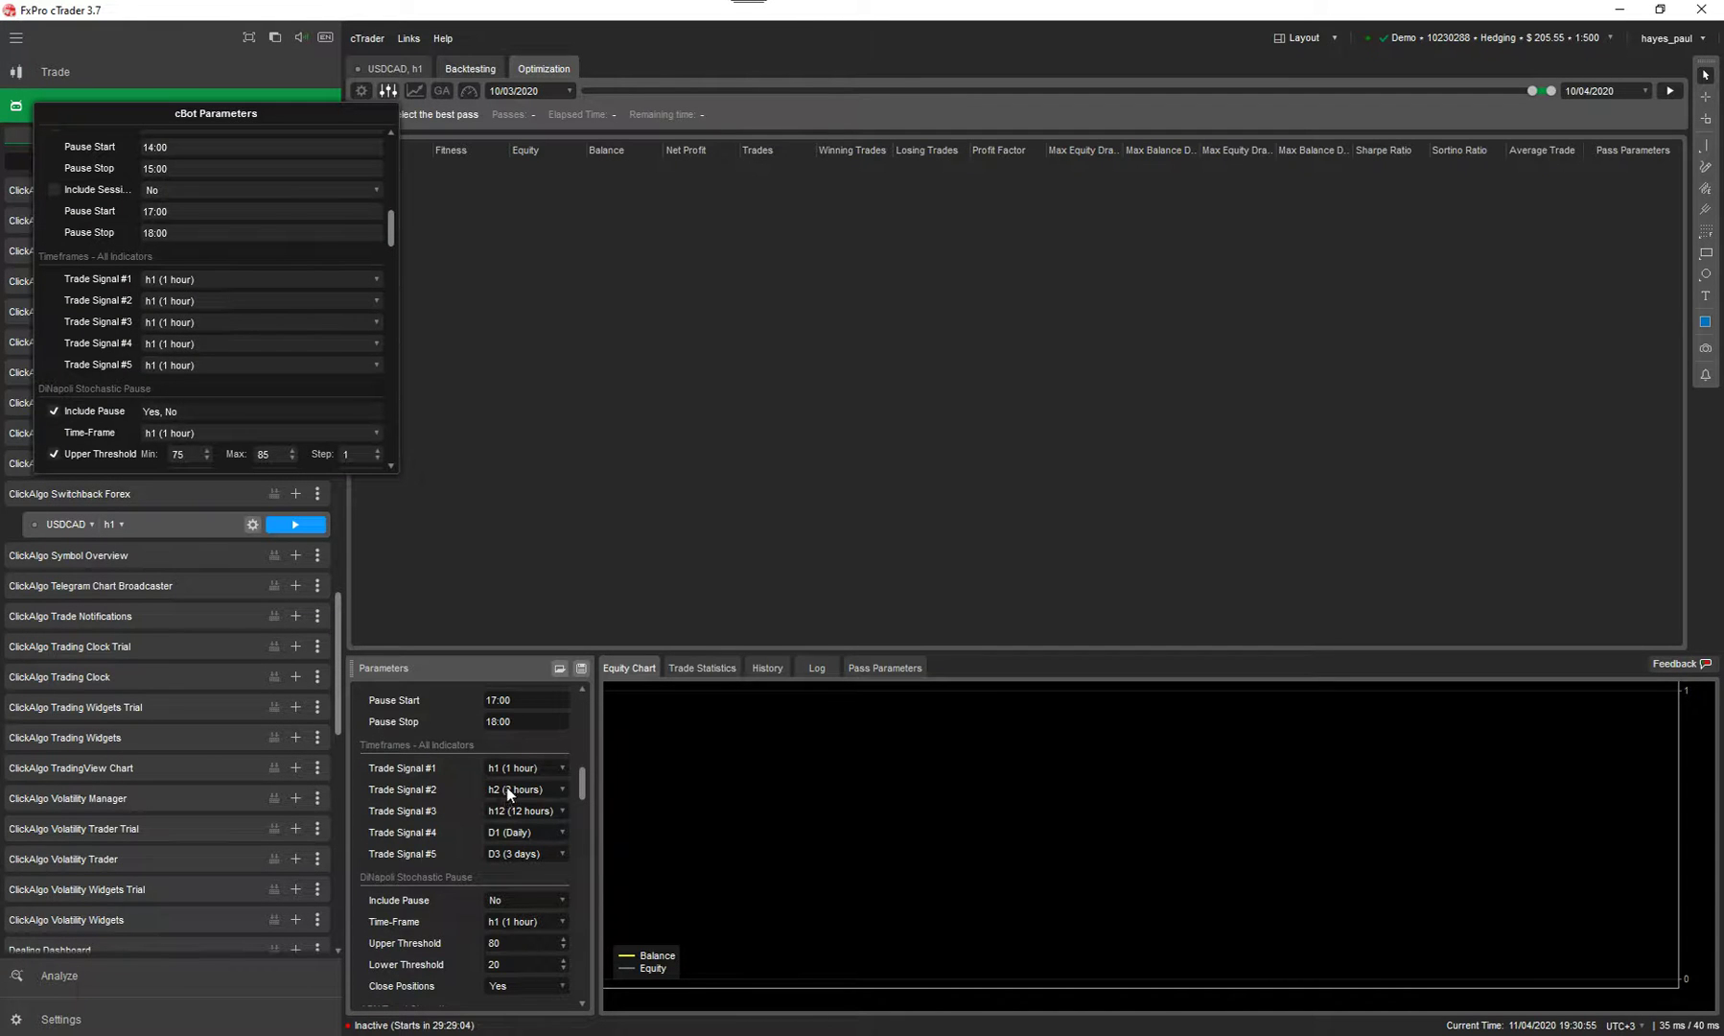
click(212, 301)
click(50, 660)
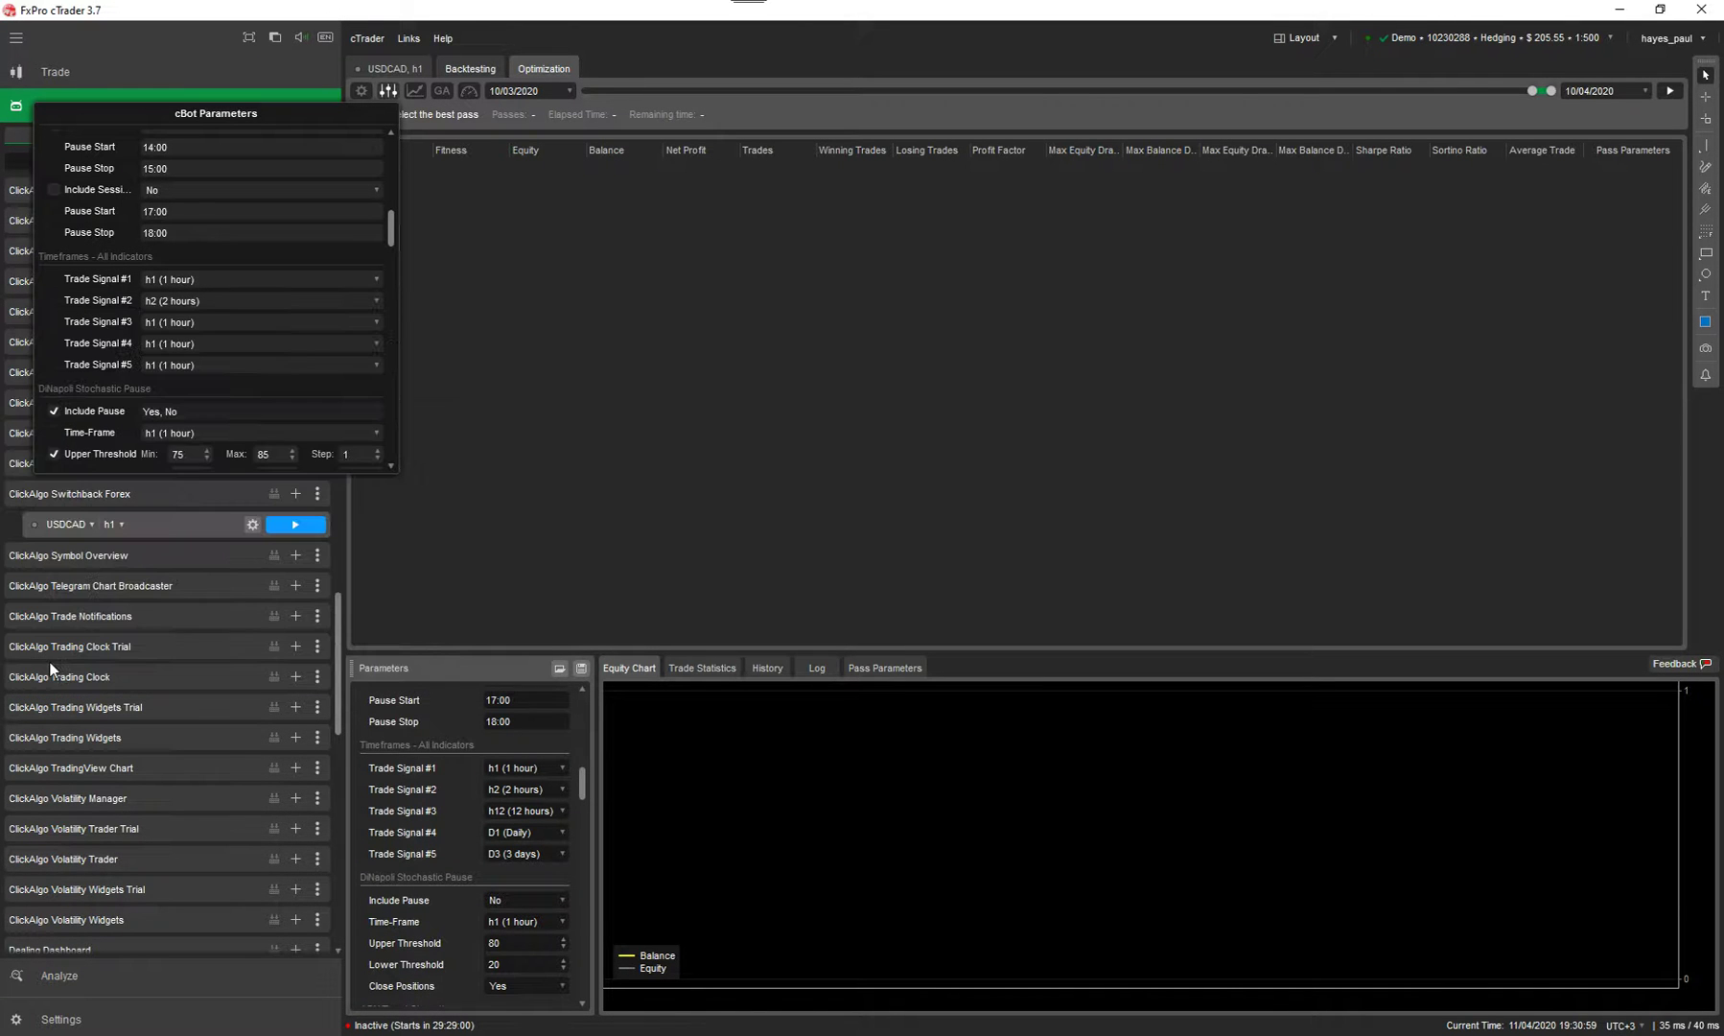
click(167, 323)
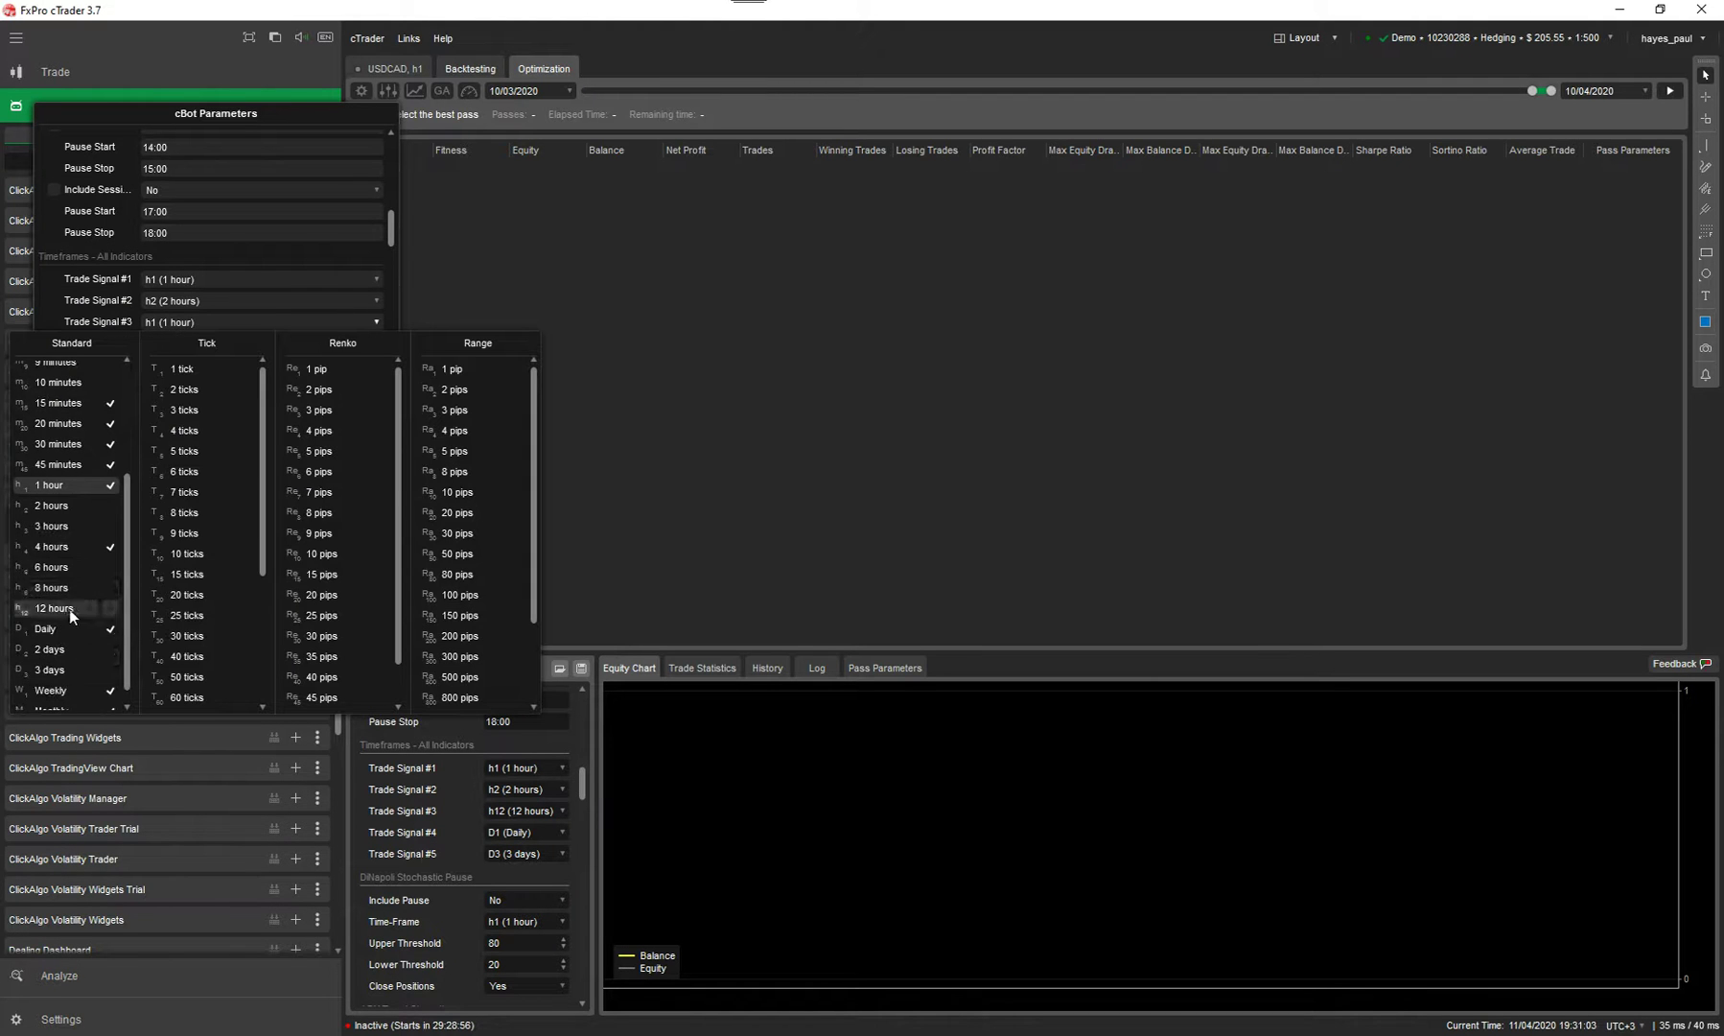
click(69, 608)
click(177, 341)
scroll(61, 633, down, 3)
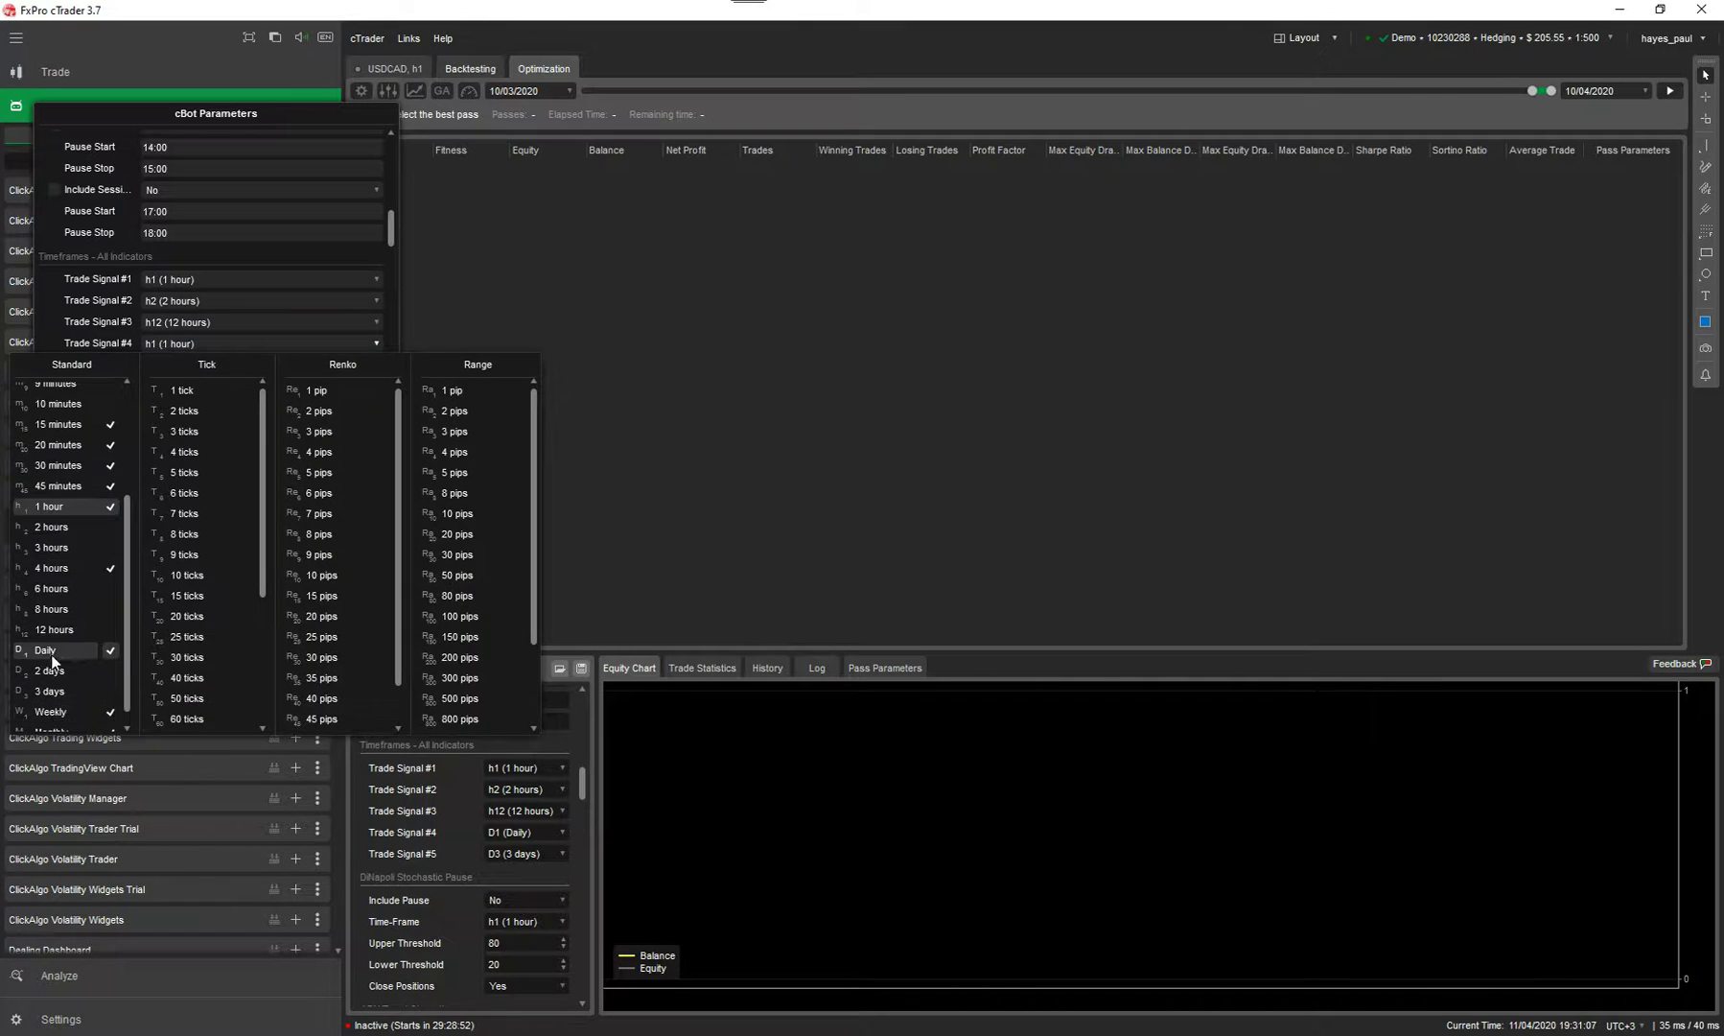
click(45, 650)
click(216, 365)
scroll(96, 604, down, 3)
scroll(65, 576, down, 1)
click(56, 698)
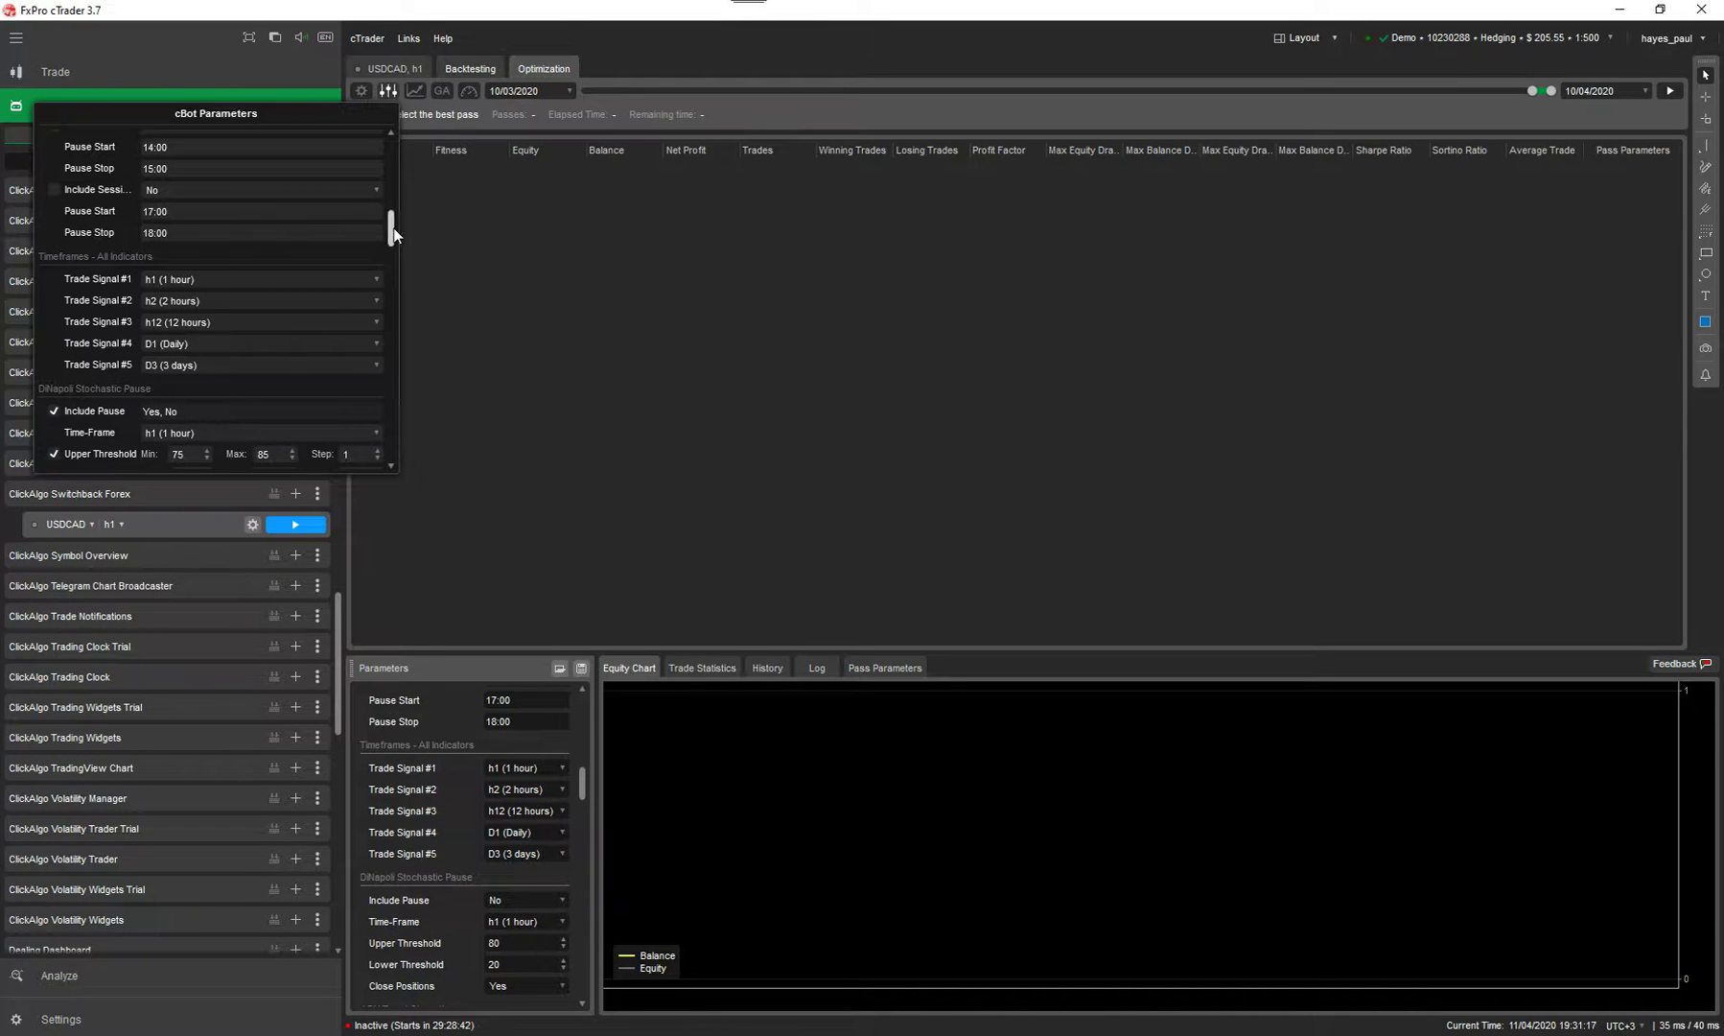
- Fix Include Pause, pause thresholds 80/20, Include ADX, ADX Periods 14 and ADX Threshold 20
scroll(362, 276, down, 2)
click(53, 320)
click(54, 362)
click(54, 384)
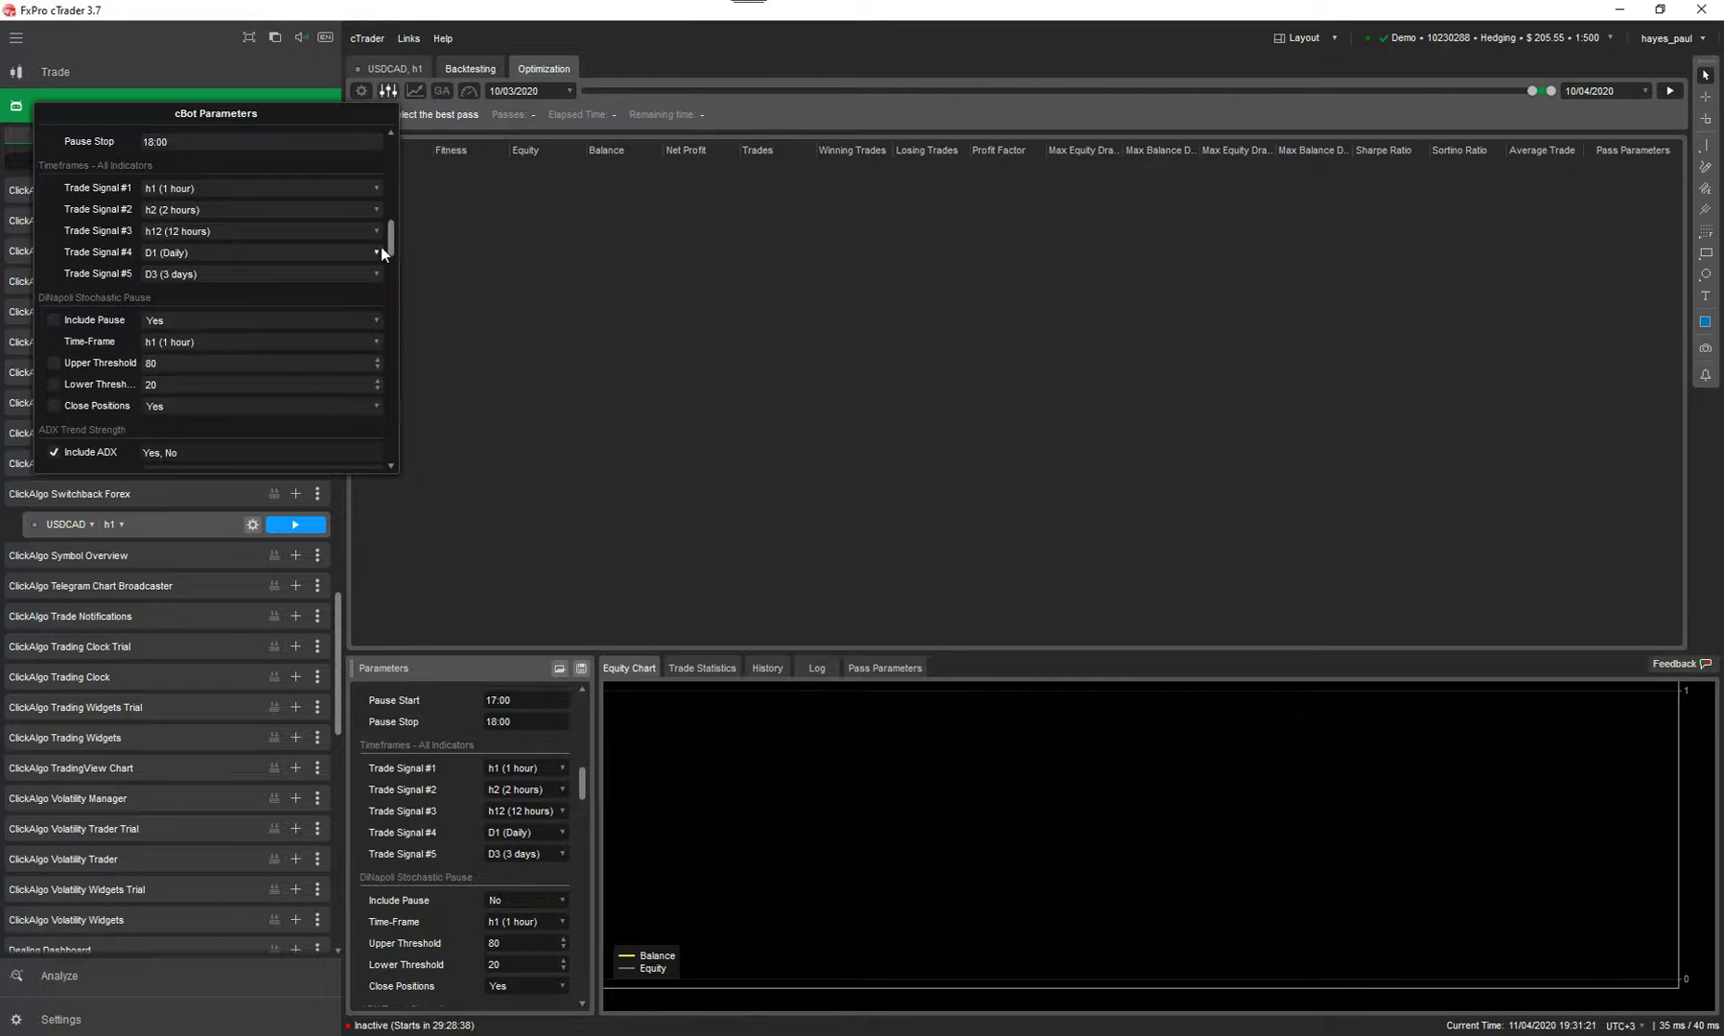
scroll(164, 379, down, 2)
click(54, 365)
click(54, 451)
drag(393, 264, 393, 278)
click(54, 342)
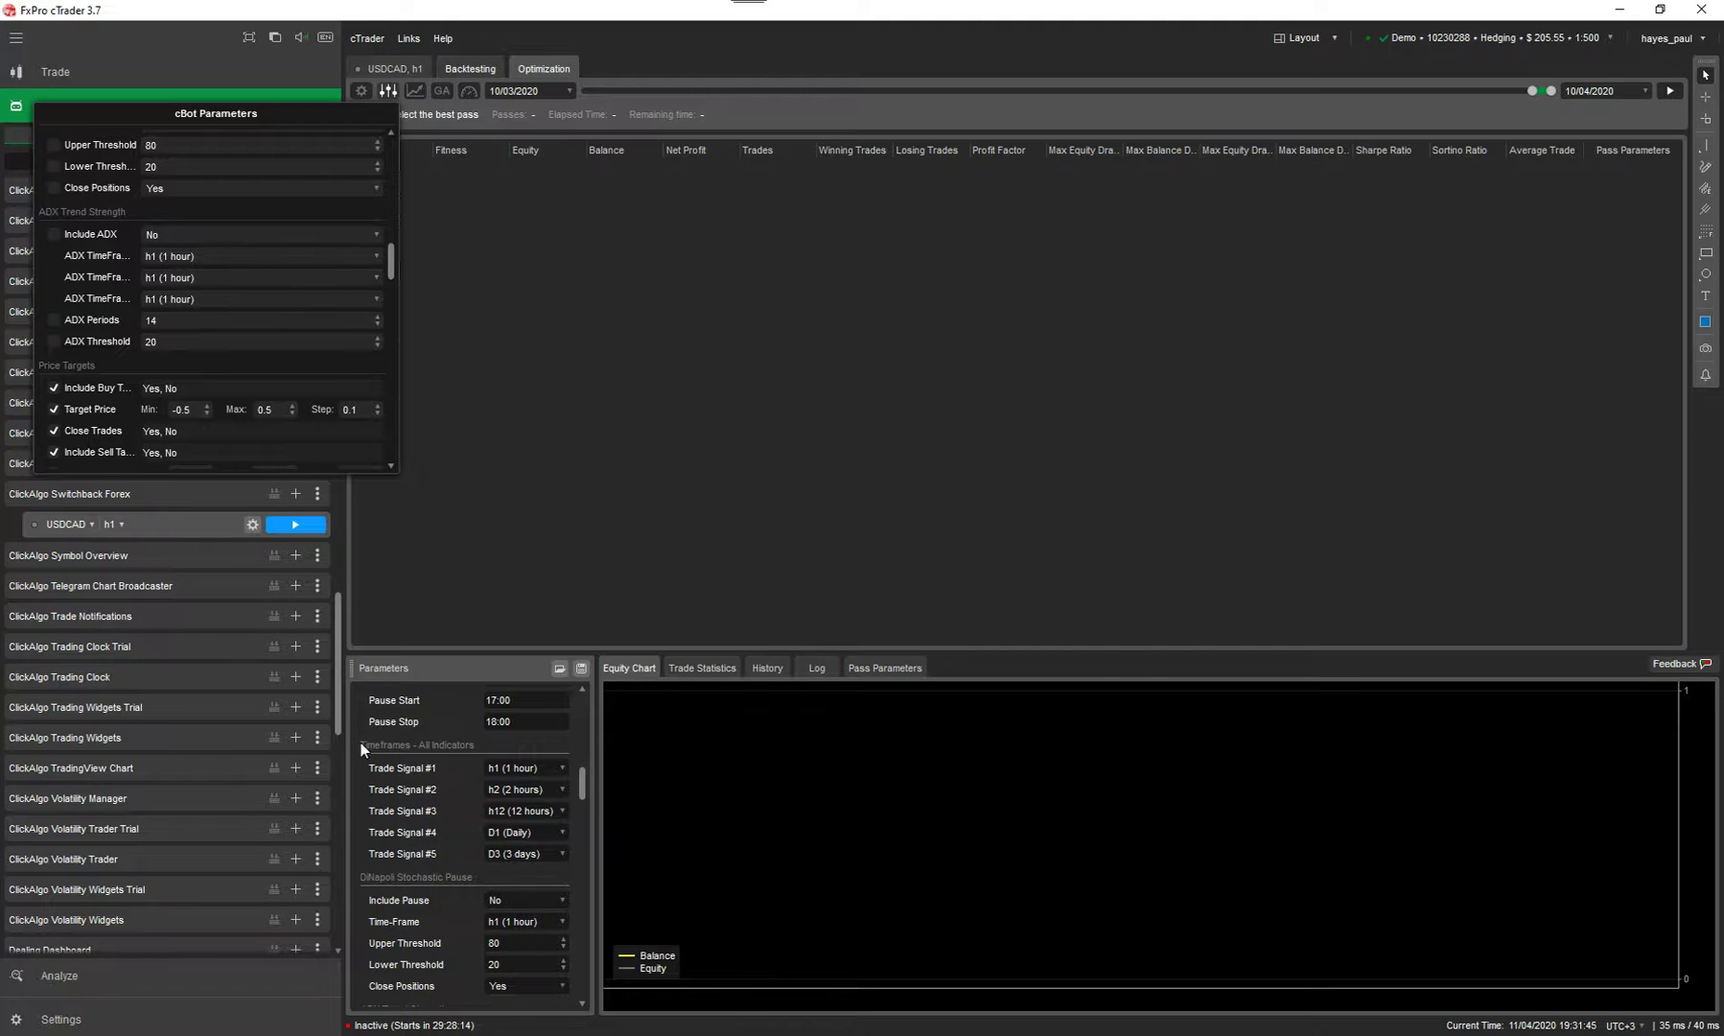
- Exclude the buy and sell price targets, Target Price and Close Trades from optimization
click(54, 387)
click(54, 409)
click(54, 431)
click(54, 452)
scroll(60, 403, down, 3)
click(54, 345)
click(53, 366)
- Stop optimizing HULL Trade Signals #1–#5 and fix HMA Period at 21
scroll(56, 364, down, 3)
click(54, 284)
click(54, 305)
click(54, 327)
click(54, 348)
click(54, 369)
click(56, 390)
- Stop optimizing DiNapoli Trade Signals #1–#5
scroll(57, 374, down, 4)
click(54, 265)
click(54, 288)
click(54, 309)
click(54, 352)
click(54, 330)
- Fix Fast-K at 8, Slow-K at 3, Slow-D at 3, and set Curve Distance maximum to 10
scroll(57, 332, down, 2)
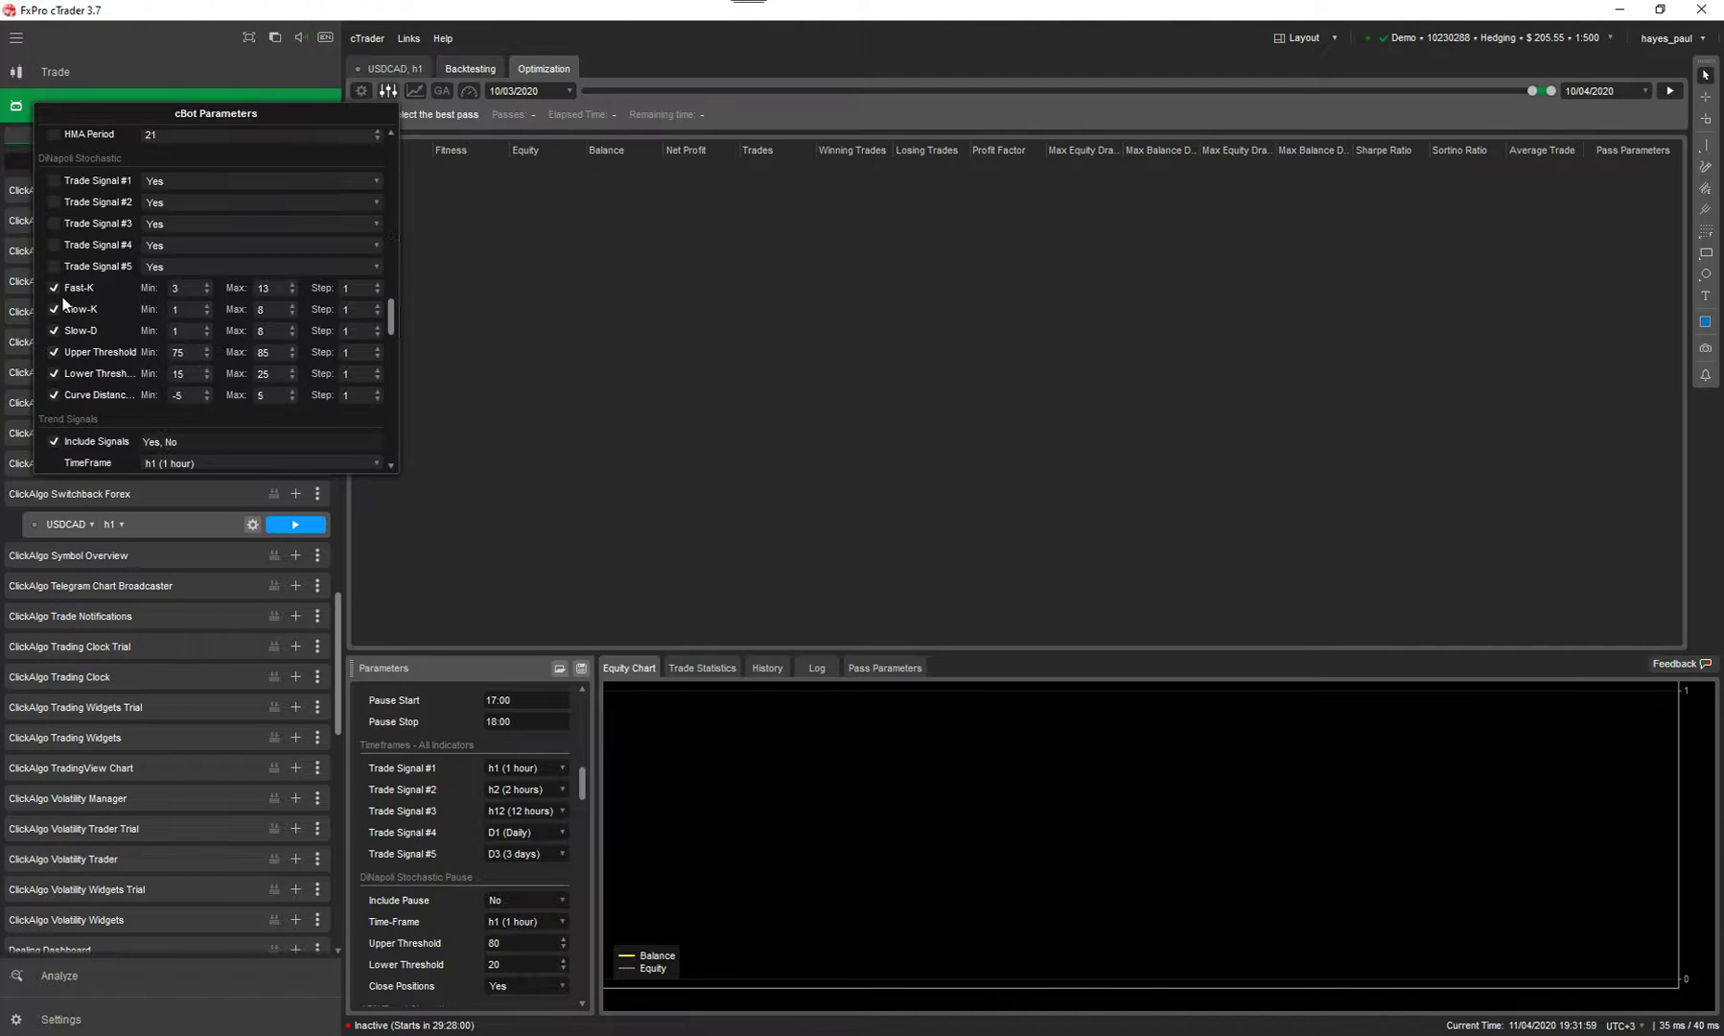
click(54, 288)
click(53, 309)
click(54, 288)
click(54, 308)
click(53, 288)
click(52, 310)
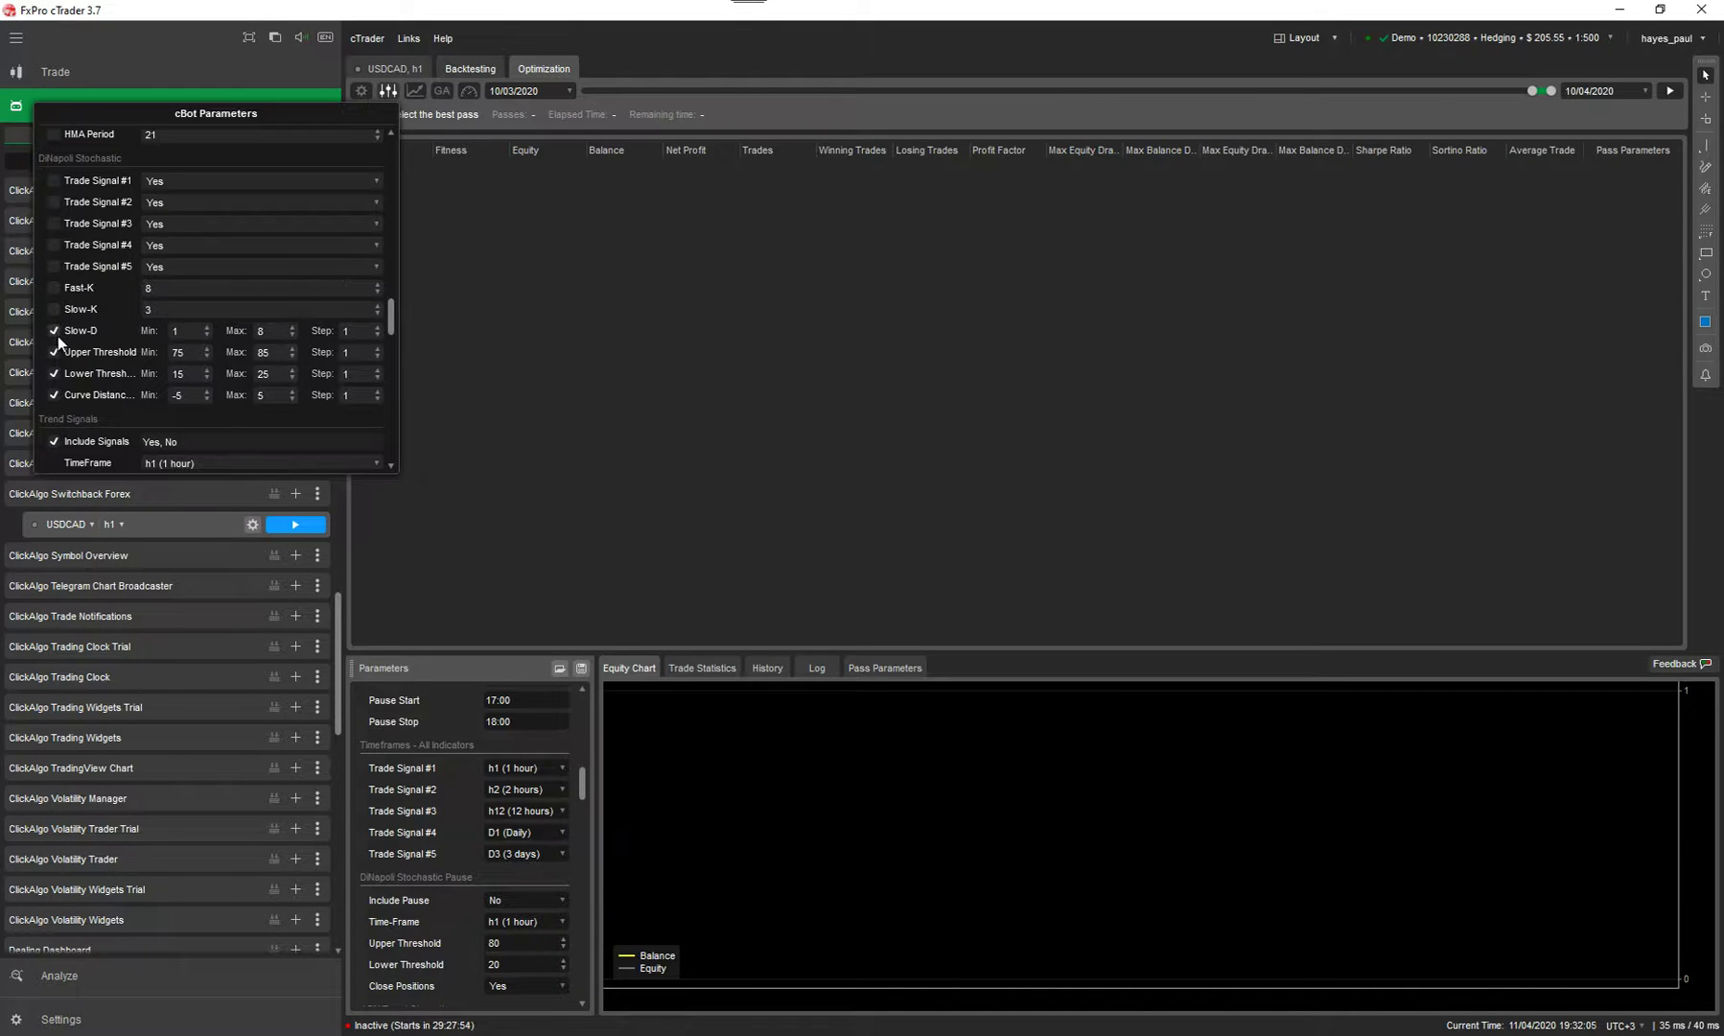
click(58, 335)
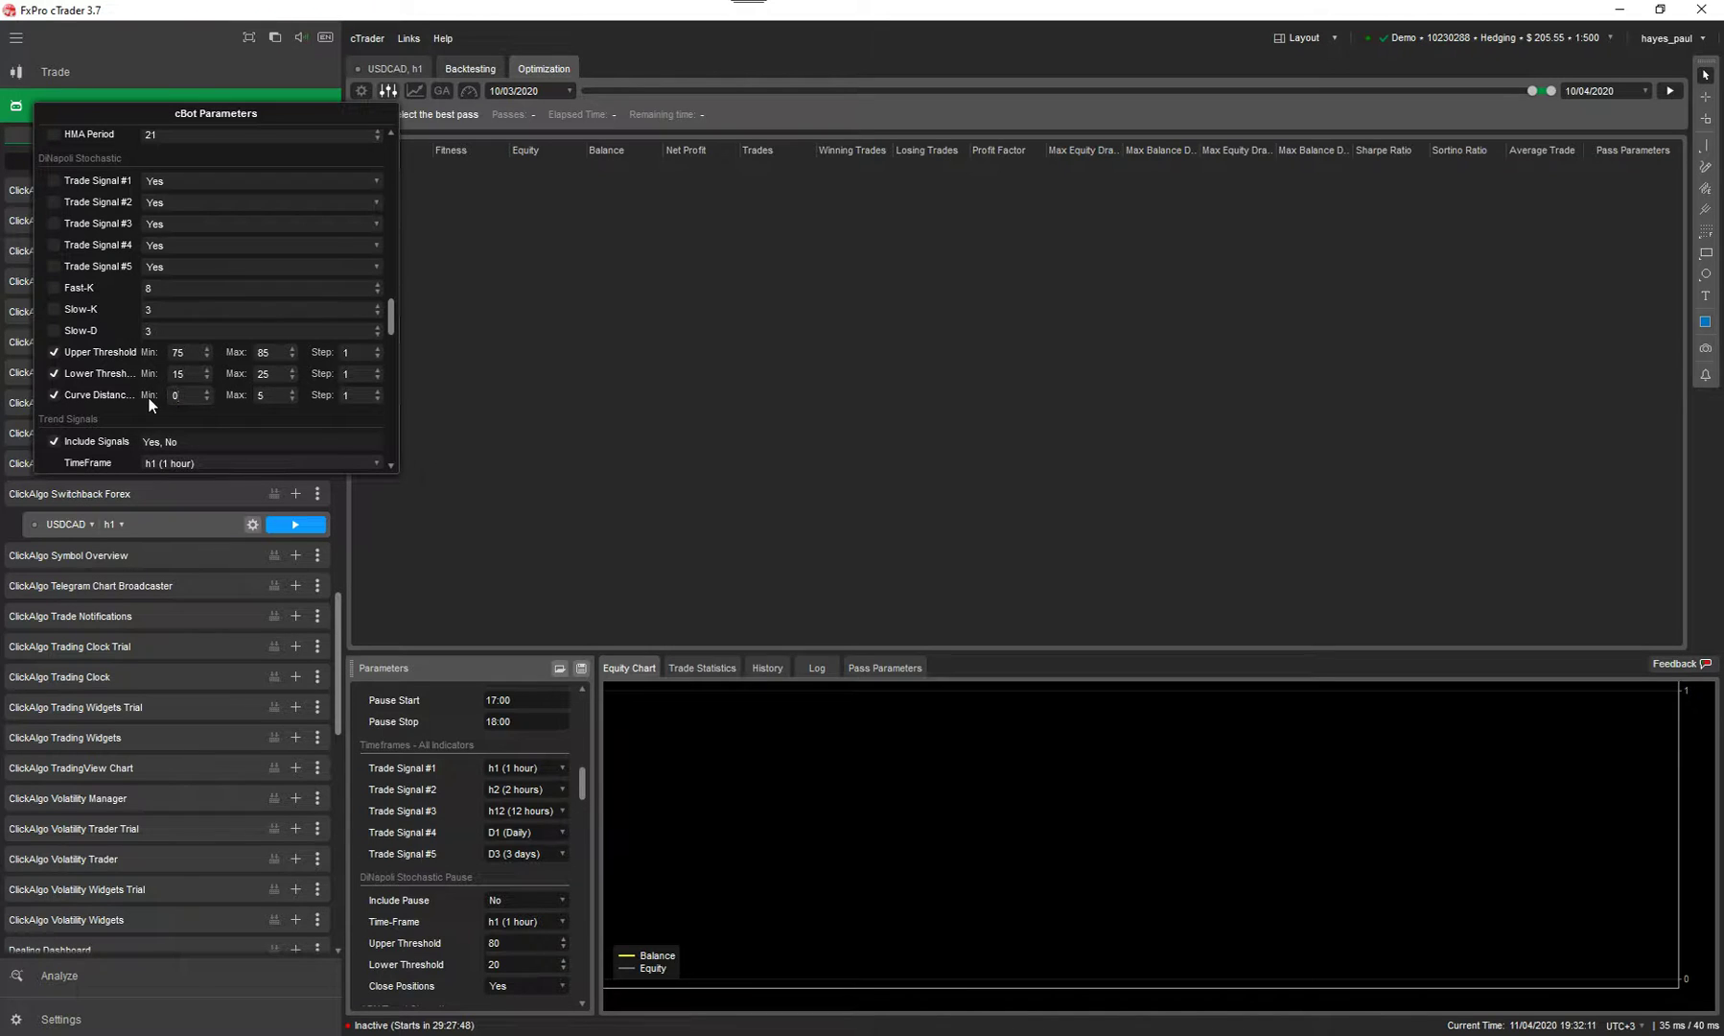
click(264, 398)
text(10)
- Exclude Trend Signals (Periods 10, Multiplier 3) and SMA (Period 150) from optimization
scroll(164, 394, down, 3)
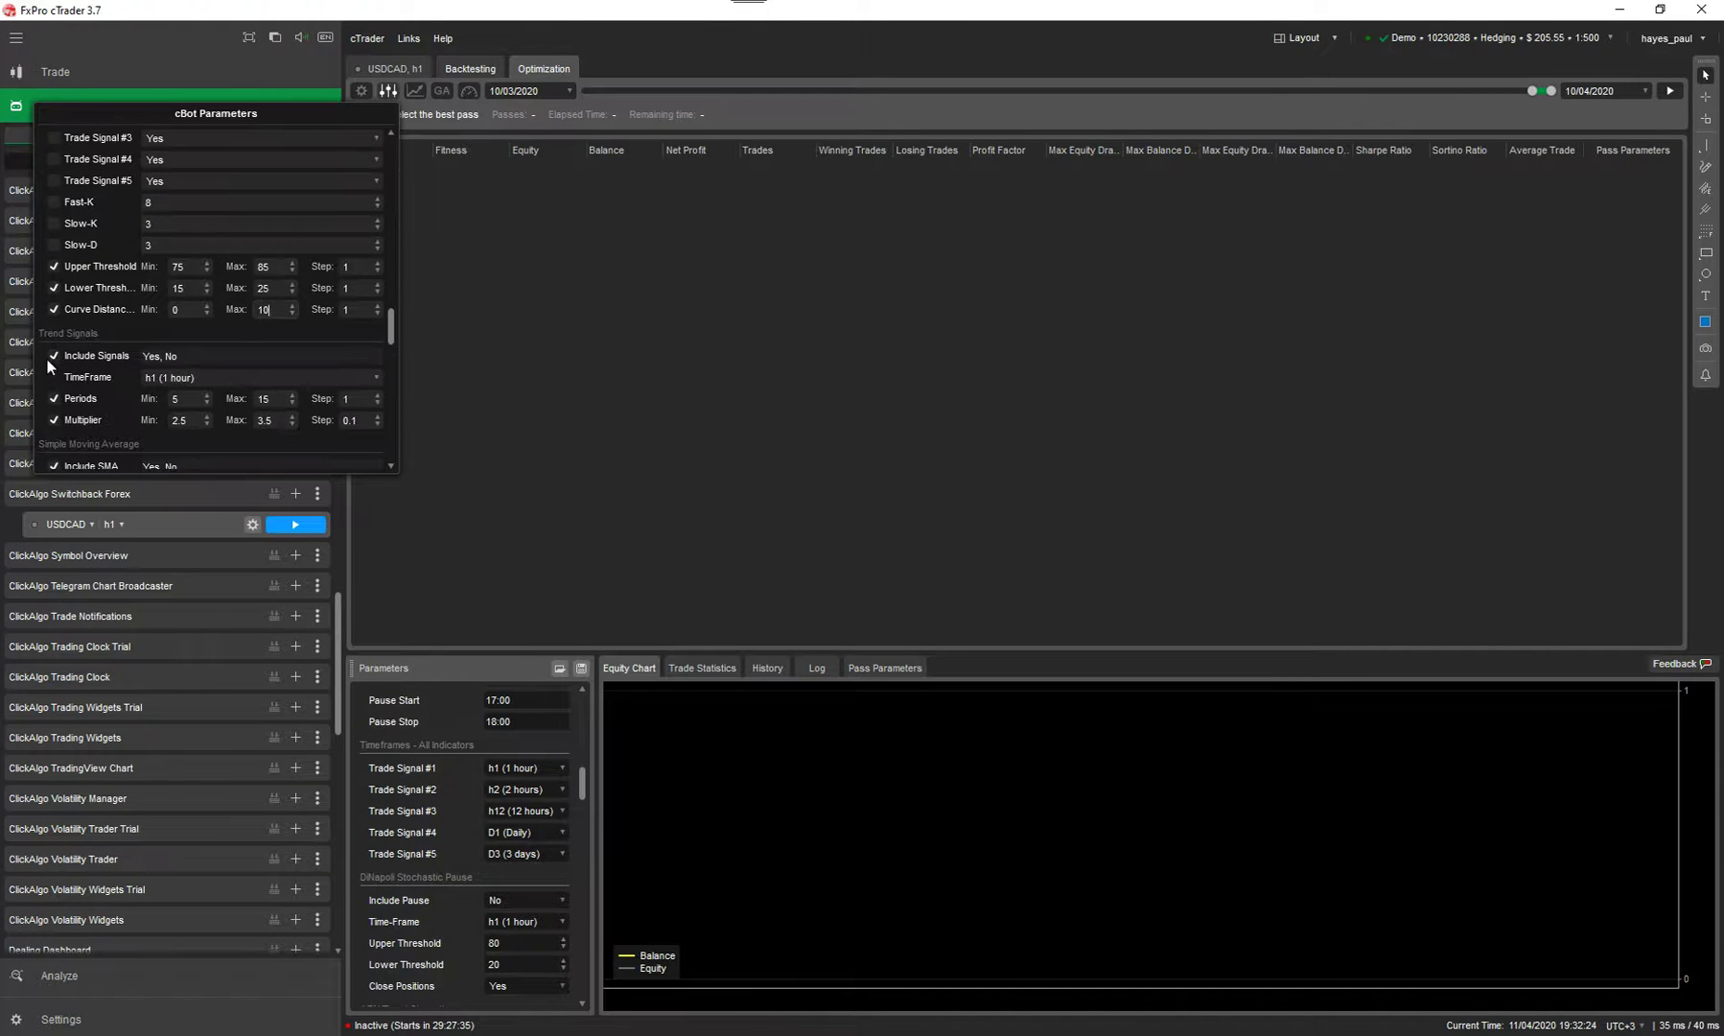
click(51, 356)
click(52, 398)
click(53, 420)
scroll(54, 413, down, 3)
click(56, 423)
click(56, 380)
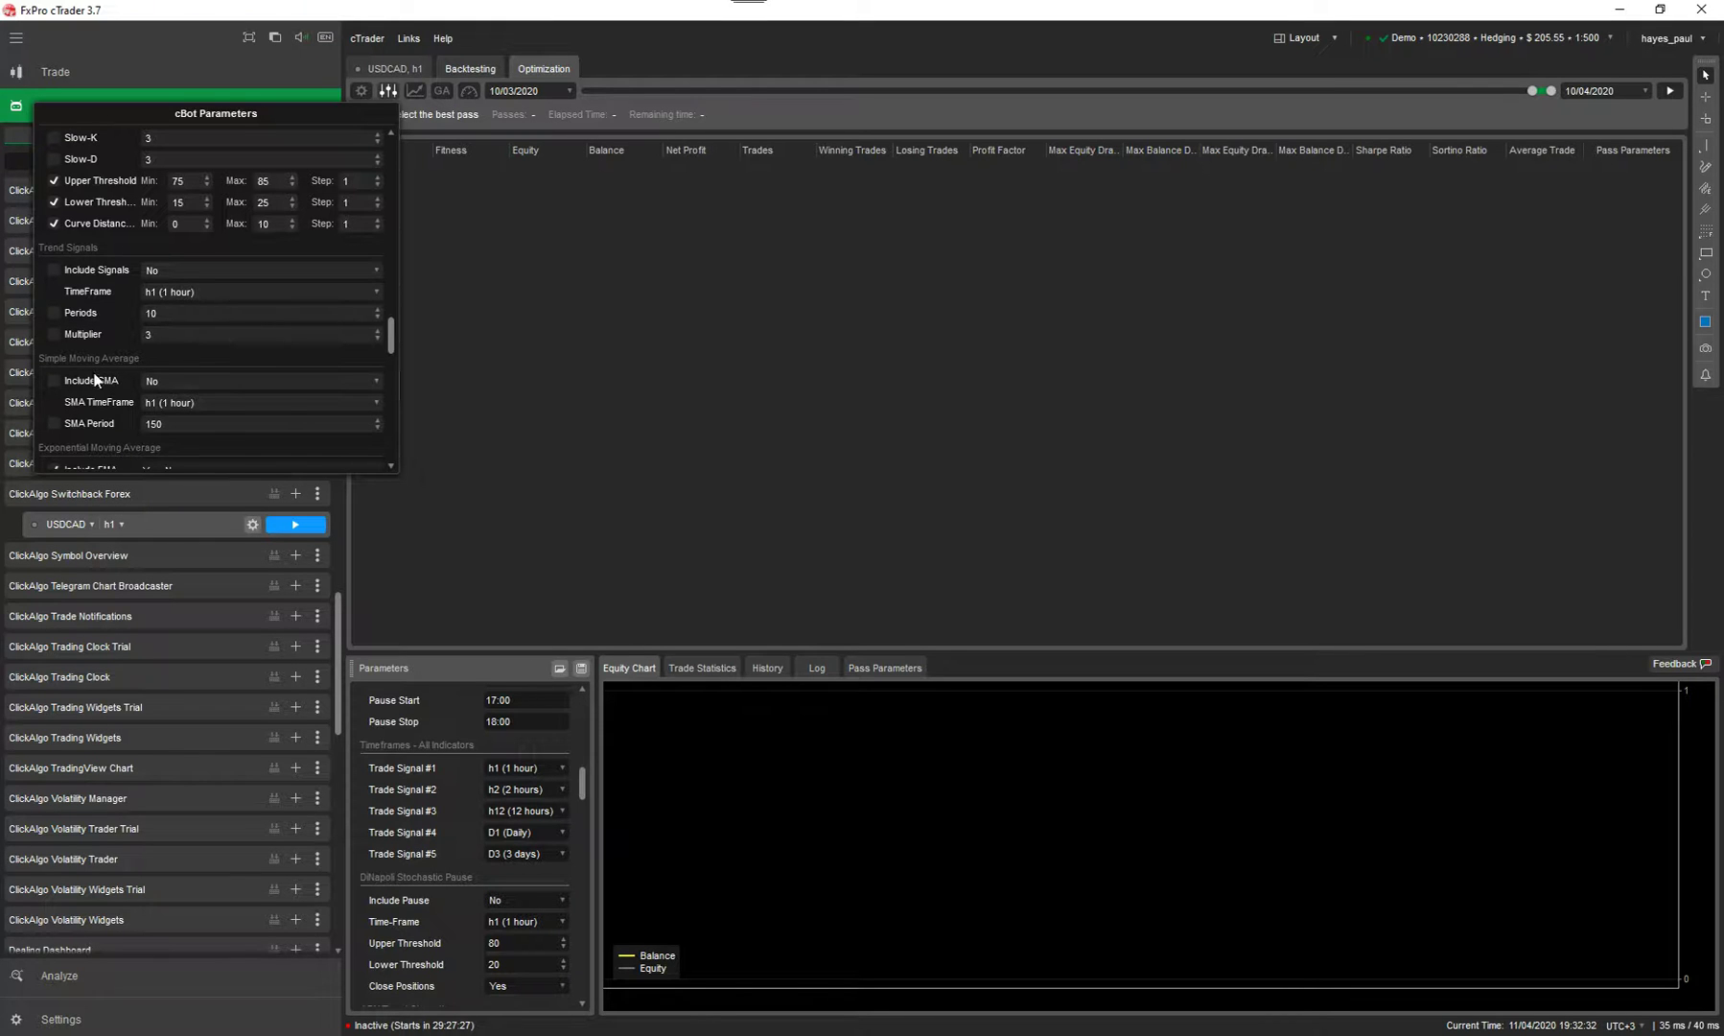
click(431, 845)
click(112, 398)
- Fix EMA Period 21, the equity stop settings and Draw-Down 10% as non-optimized
scroll(112, 398, down, 3)
scroll(112, 398, down, 1)
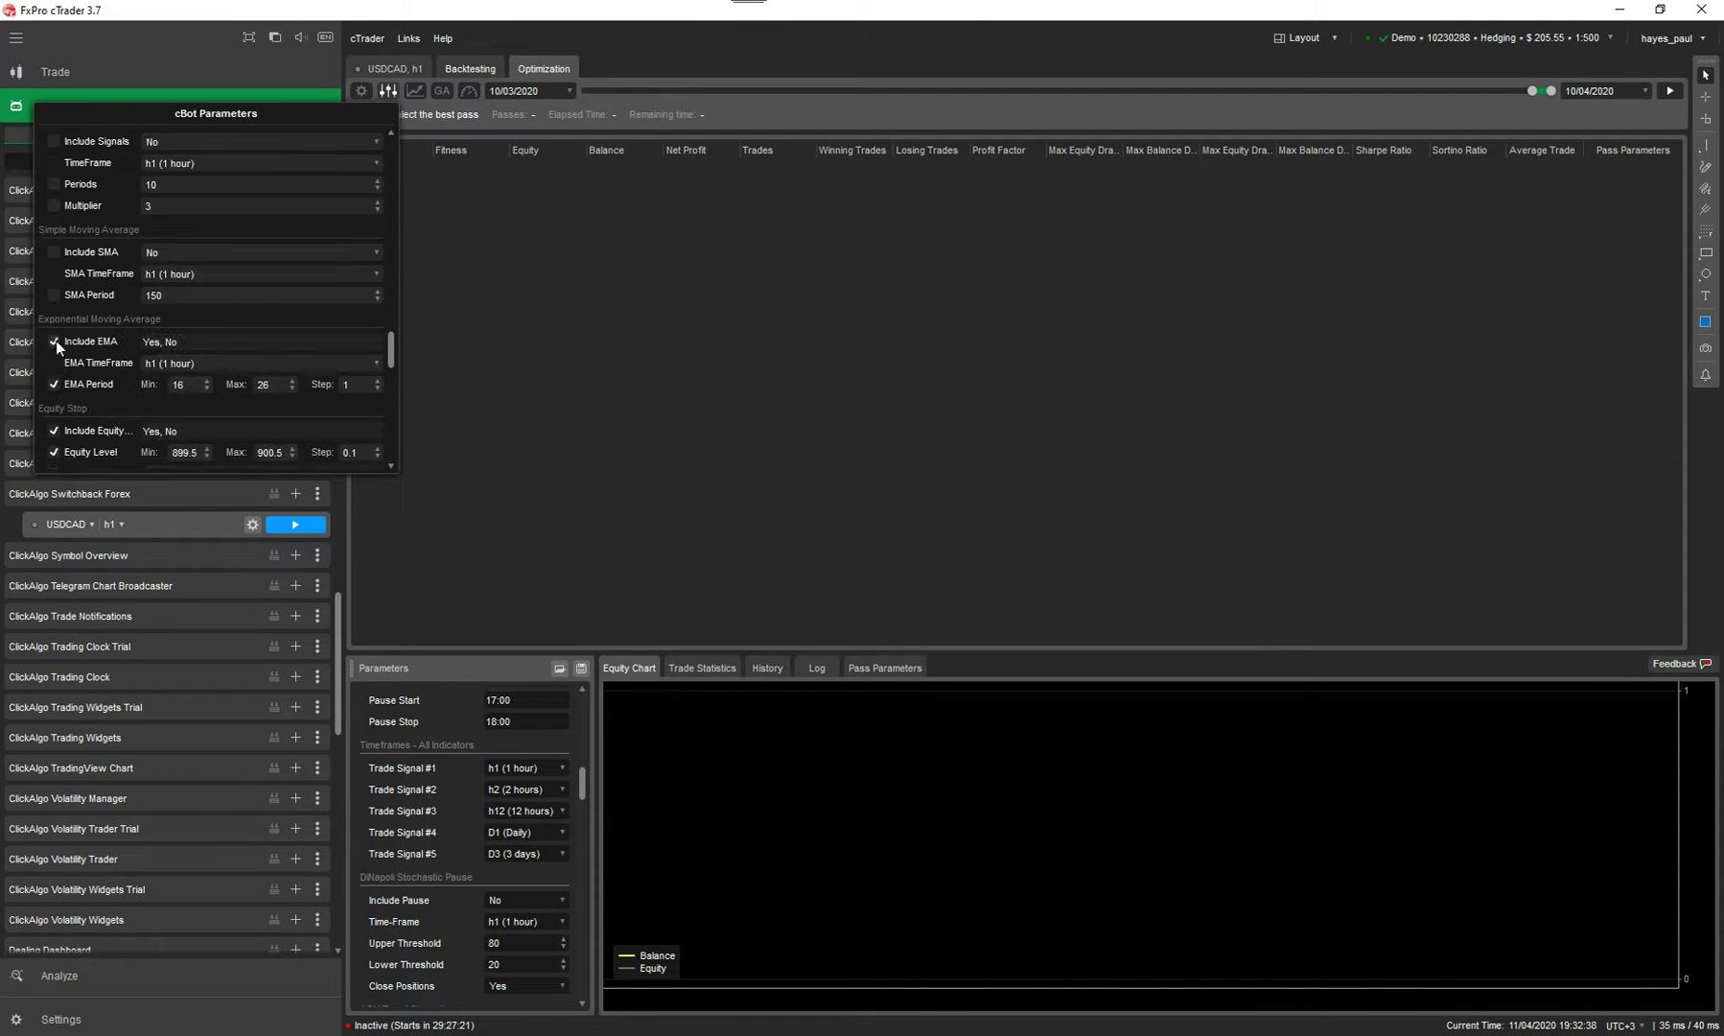
click(54, 341)
click(53, 384)
scroll(53, 427, down, 1)
click(55, 387)
click(53, 410)
click(56, 427)
scroll(78, 417, down, 3)
click(55, 349)
click(55, 370)
- Fix the risk limits, from Trade at Risk through Max Spread, at single values
scroll(64, 395, down, 3)
click(55, 288)
click(55, 309)
click(54, 331)
click(54, 351)
click(55, 373)
click(55, 395)
click(55, 416)
click(54, 438)
- Exclude News Release settings and Take Profit Target (10 pips) from optimization
scroll(60, 437, down, 3)
click(55, 355)
click(55, 377)
click(54, 398)
scroll(63, 410, down, 3)
click(55, 316)
click(54, 337)
- Fix Reverse Profit (trigger 10, target 30%) and Trailing Stop (trigger 20, step 10)
scroll(59, 379, down, 3)
click(54, 277)
click(55, 298)
click(55, 319)
click(55, 366)
click(54, 388)
click(55, 410)
- Fix Break-Even (trigger 10, extra 2) and both trade timers (close after 1), then return to DiNapoli
scroll(58, 405, down, 3)
click(55, 327)
click(55, 348)
click(55, 370)
scroll(57, 377, down, 1)
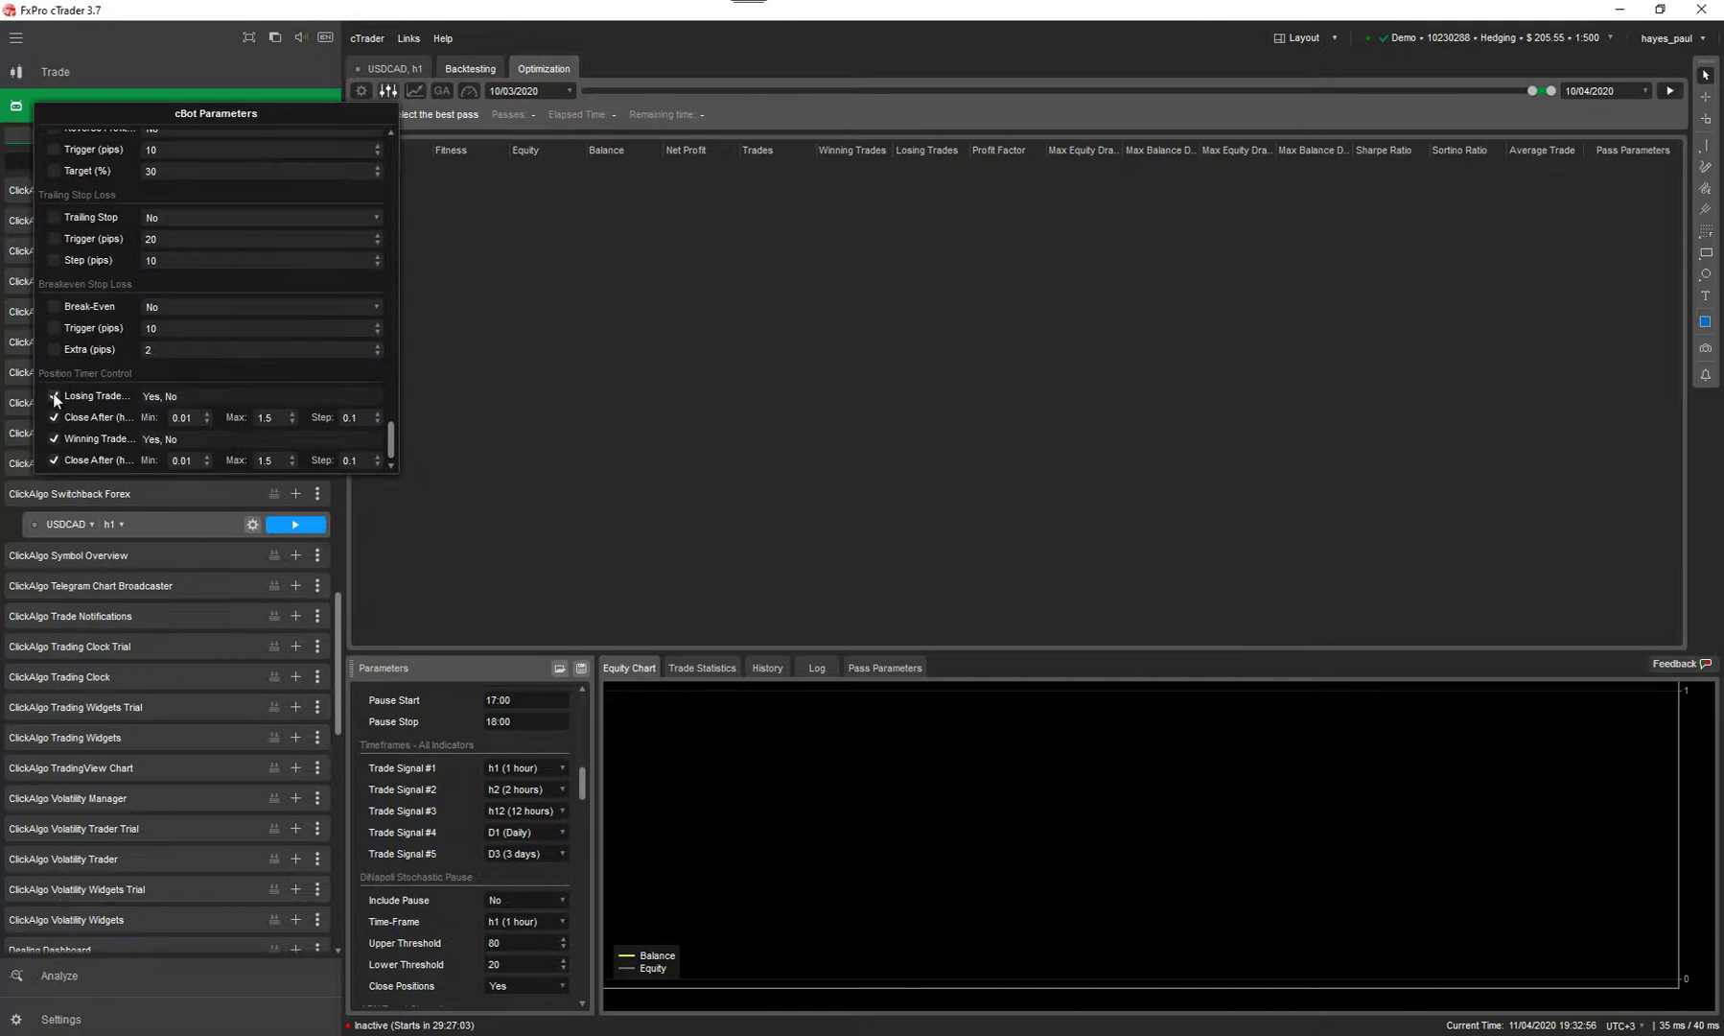
click(54, 395)
click(55, 417)
click(55, 438)
click(55, 460)
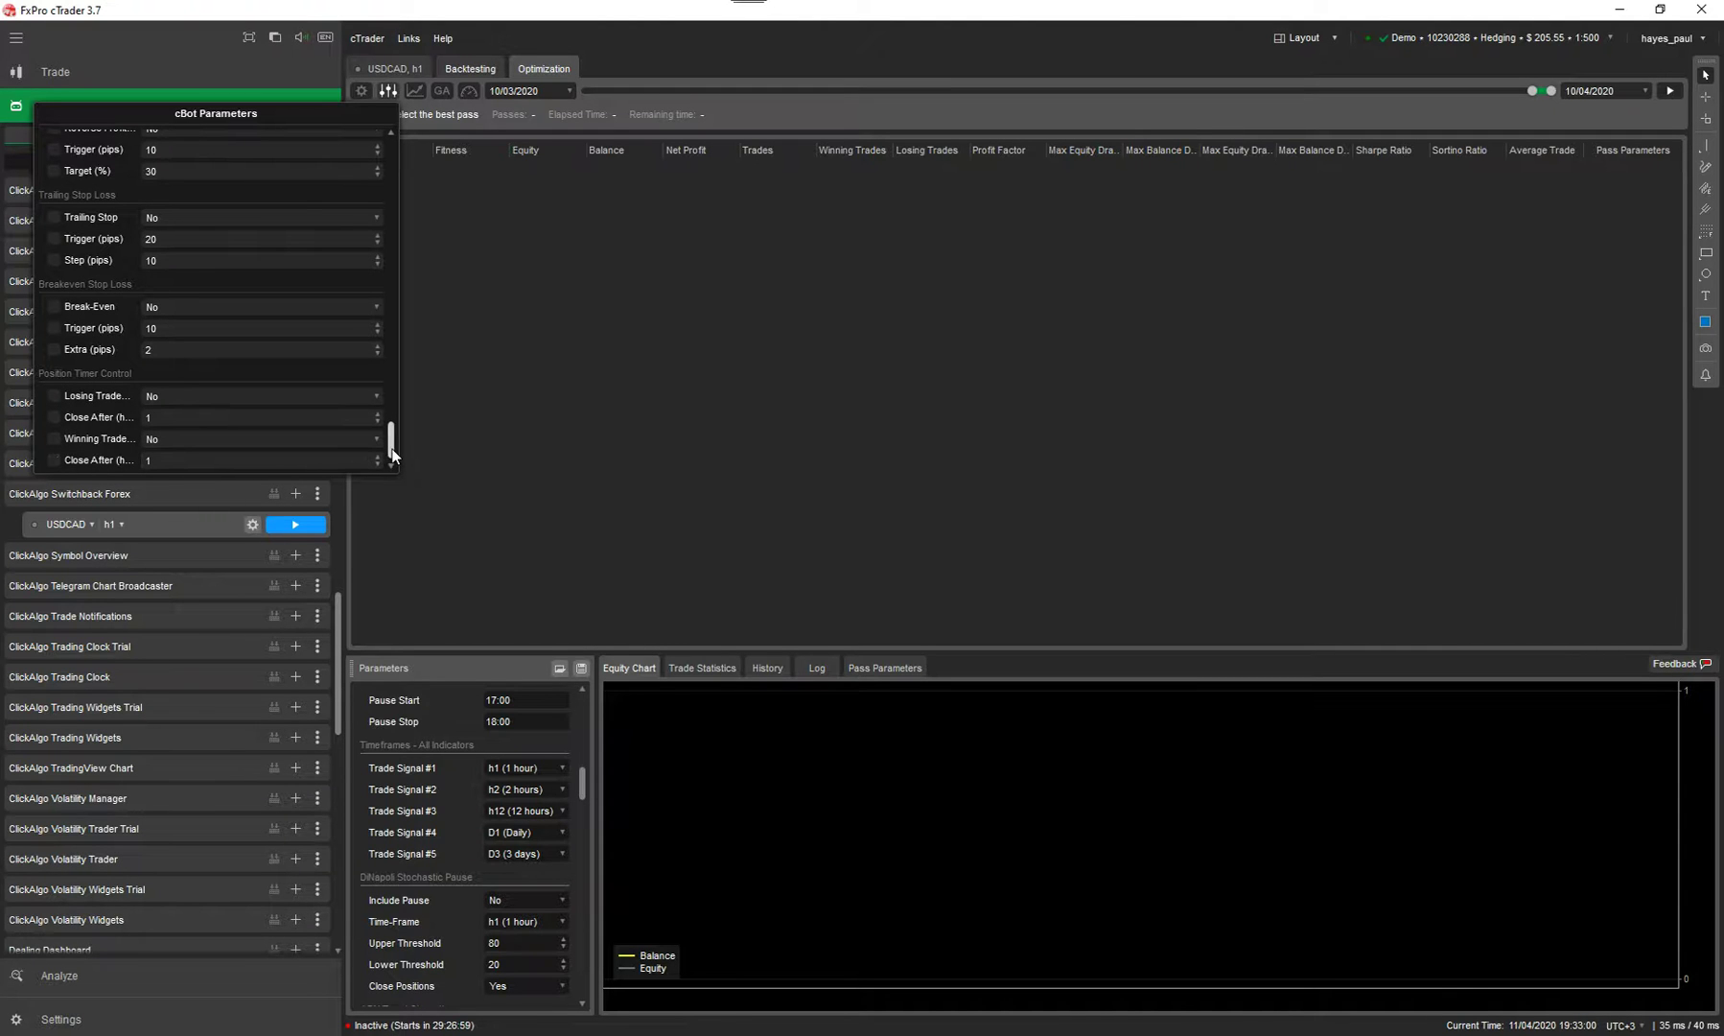
drag(392, 455, 384, 253)
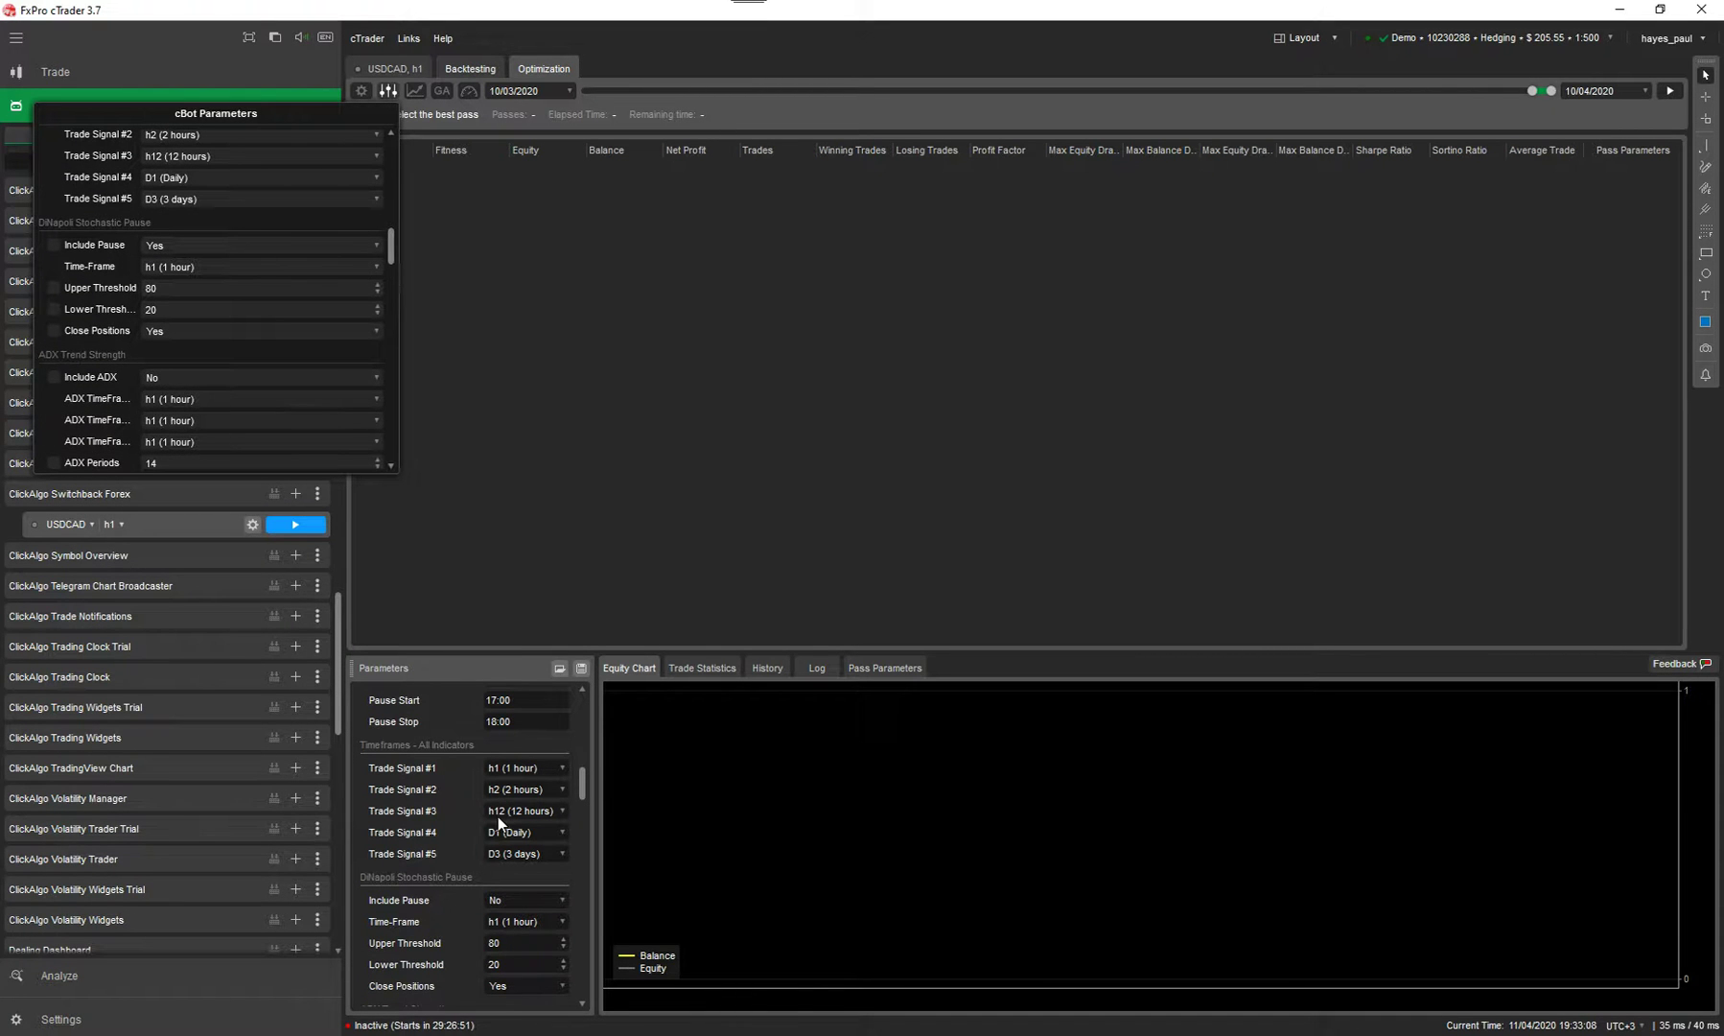
drag(385, 267, 384, 335)
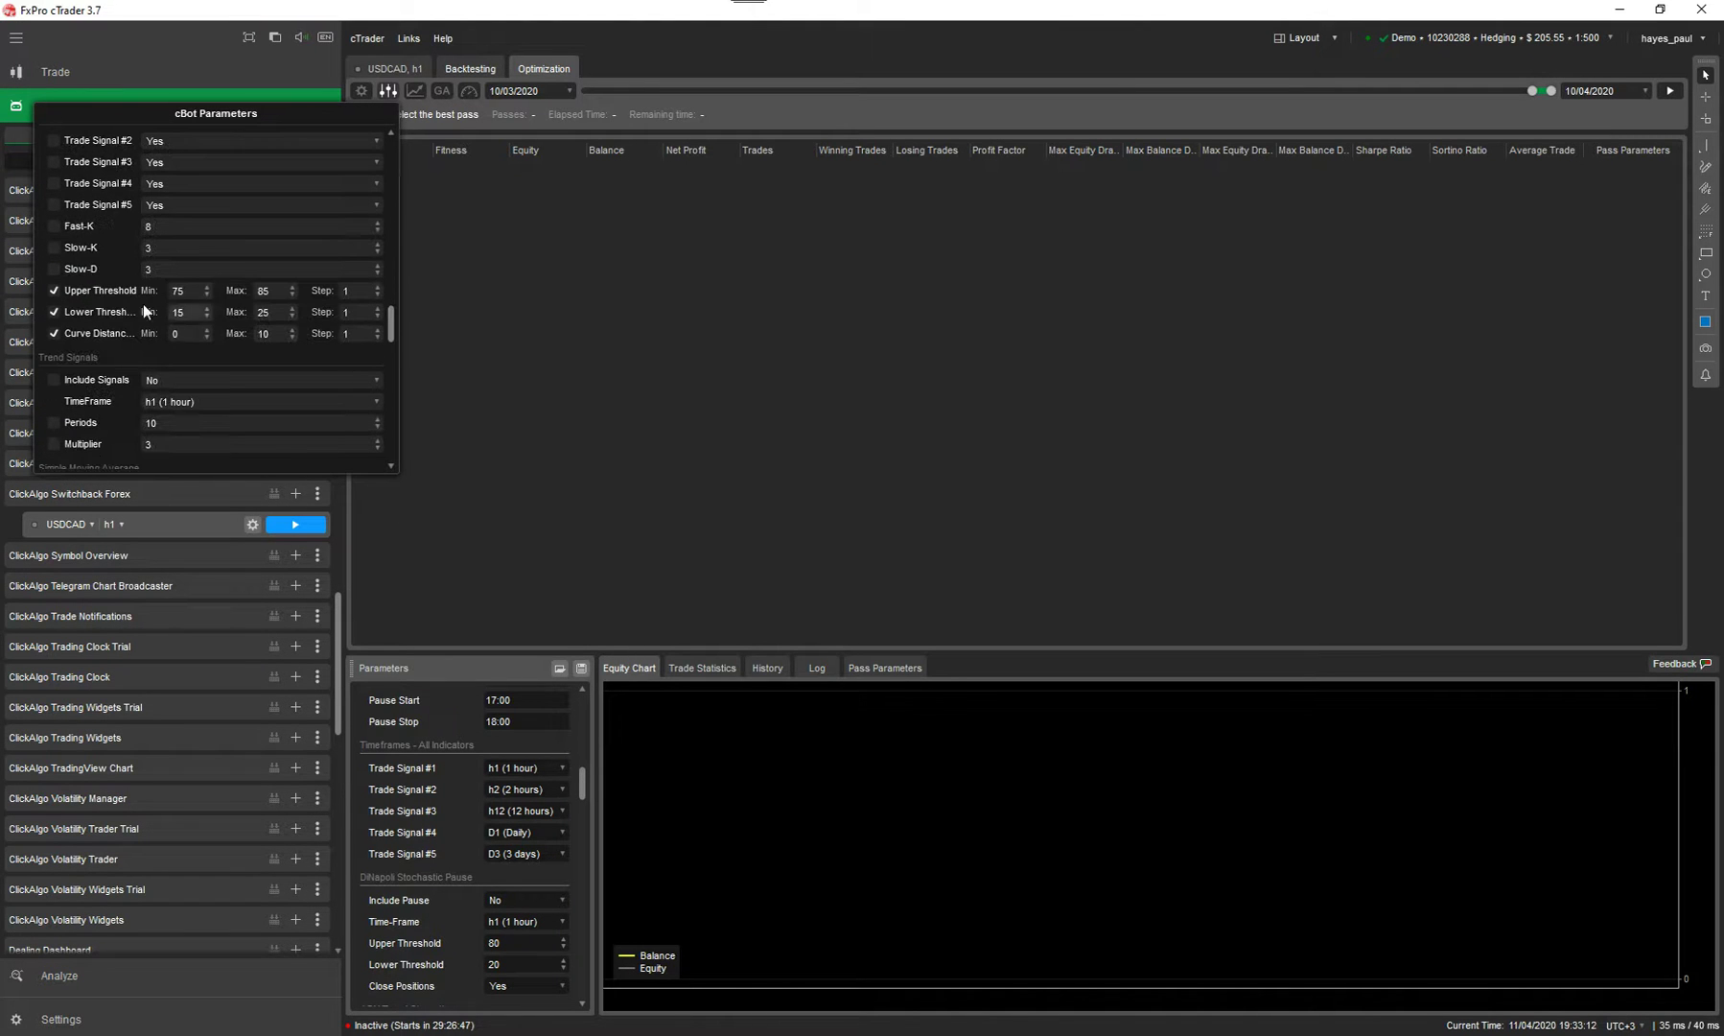
scroll(128, 268, up, 1)
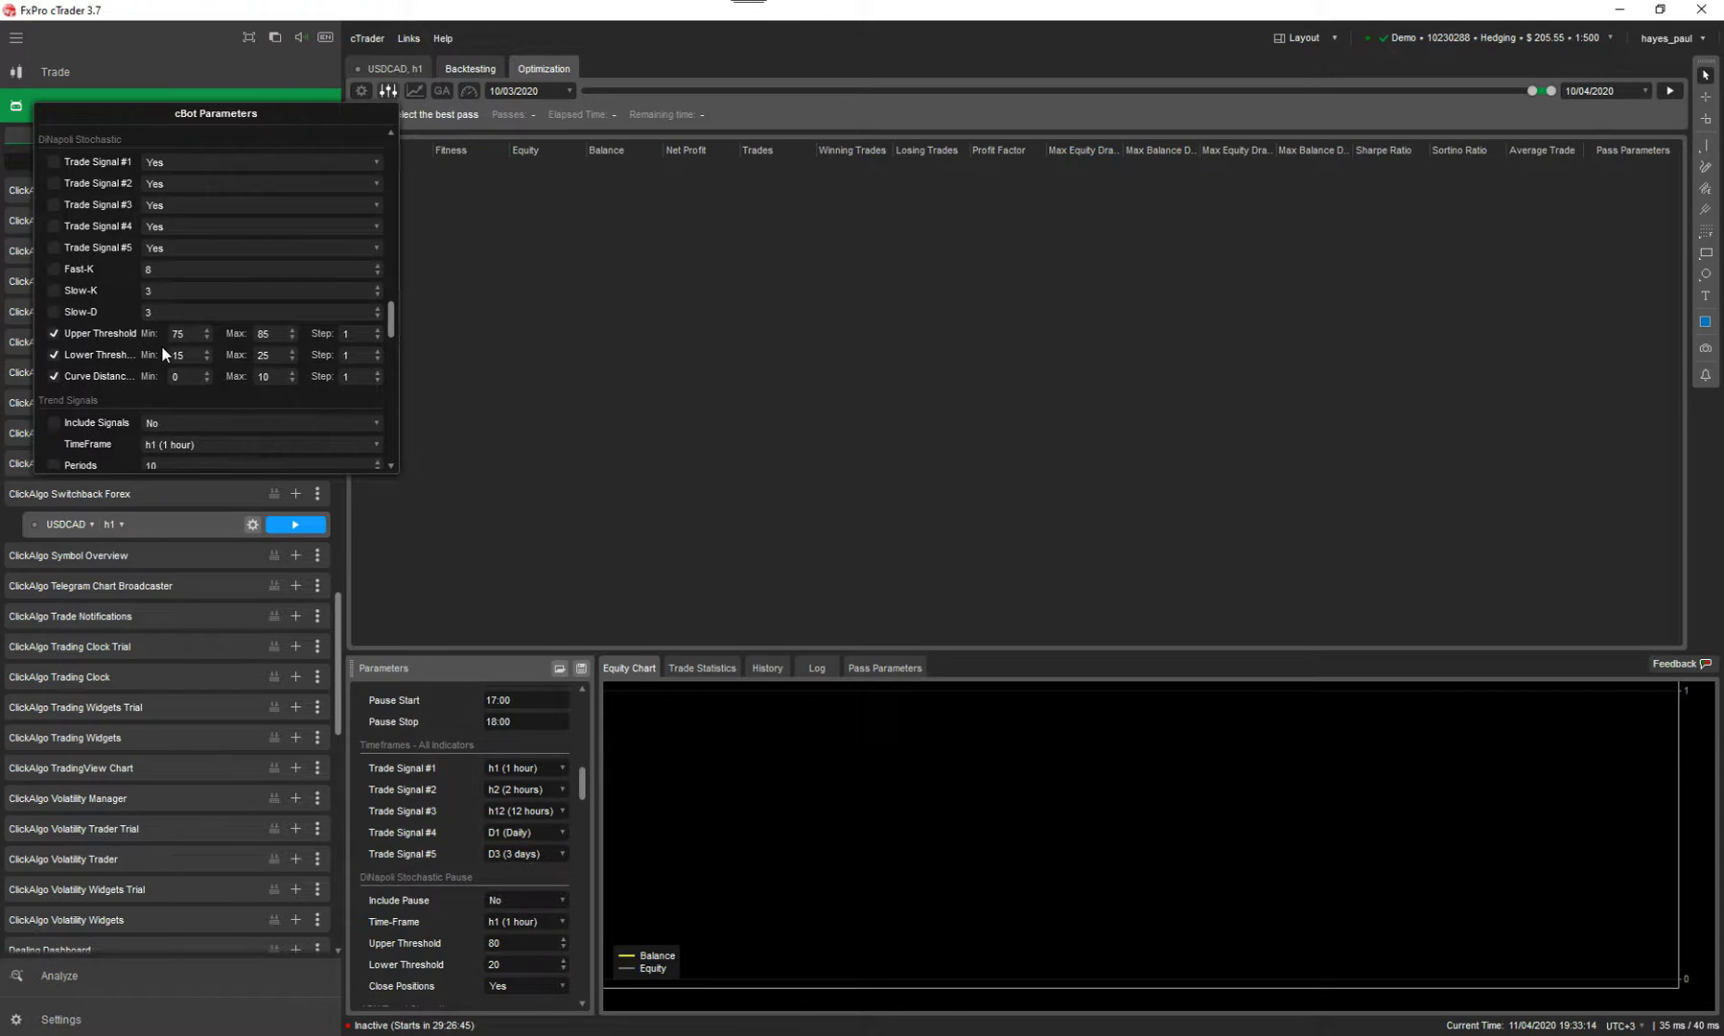
- Close cBot Parameters and review the Optimization Criteria and genetic-algorithm method settings
click(615, 417)
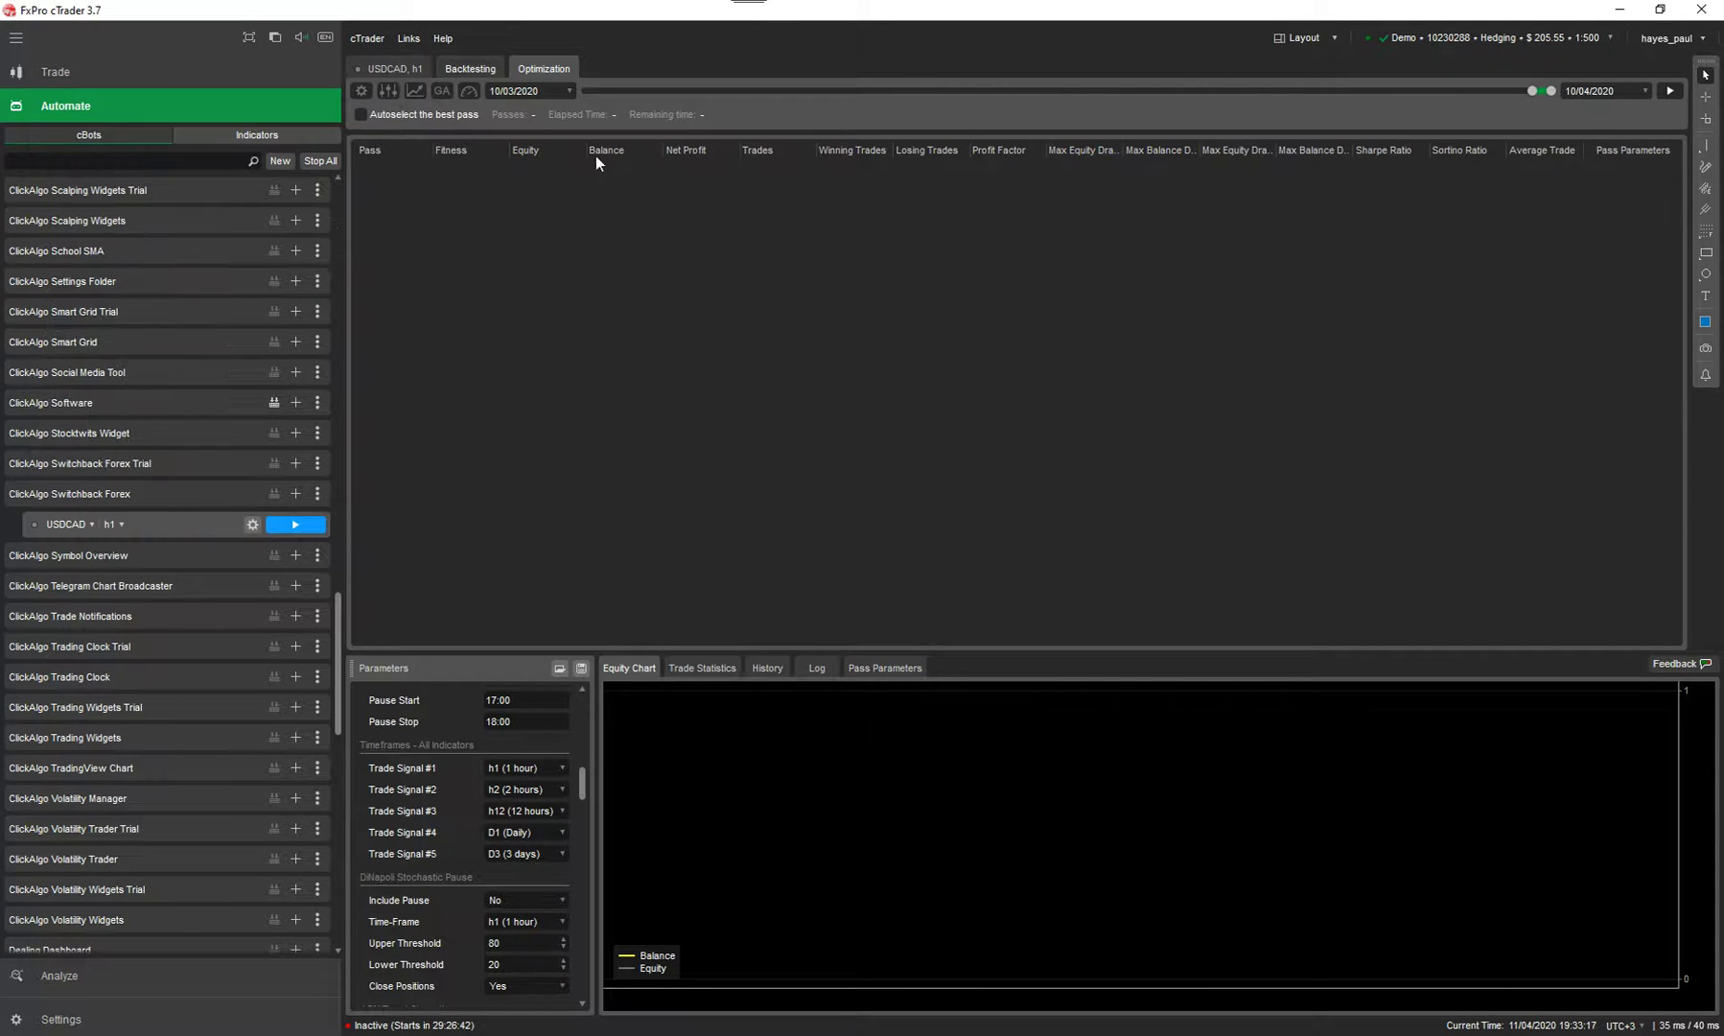
click(410, 92)
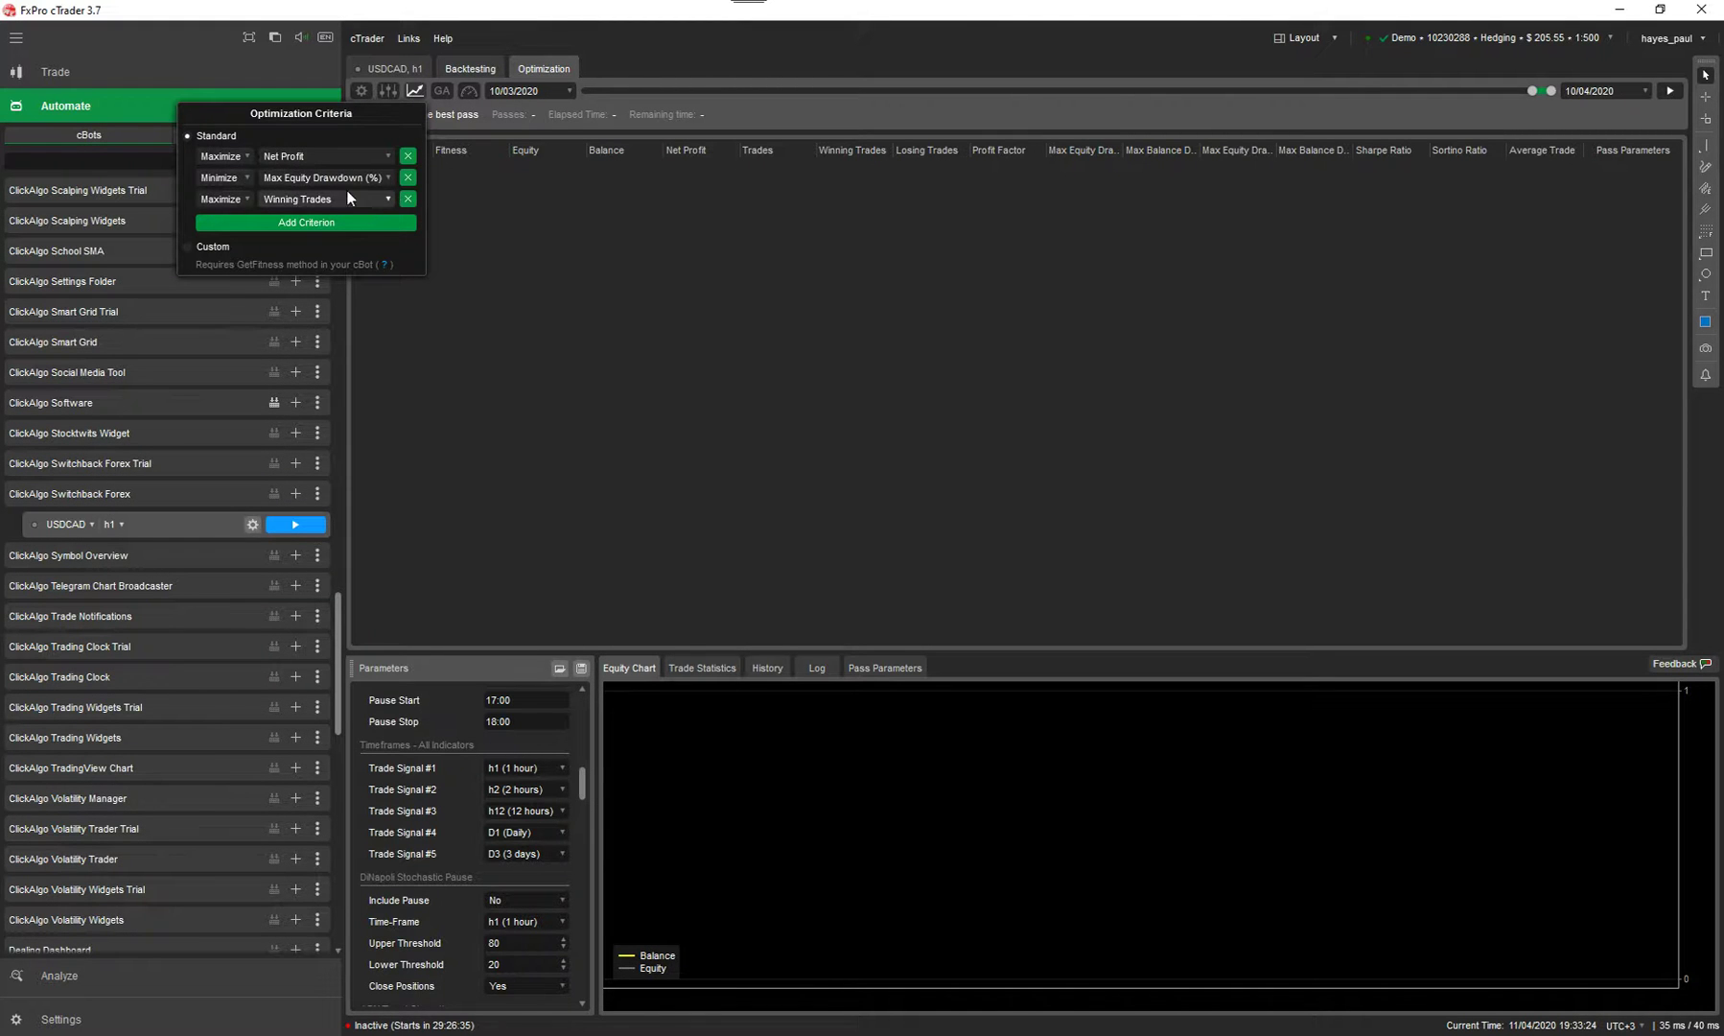
click(639, 379)
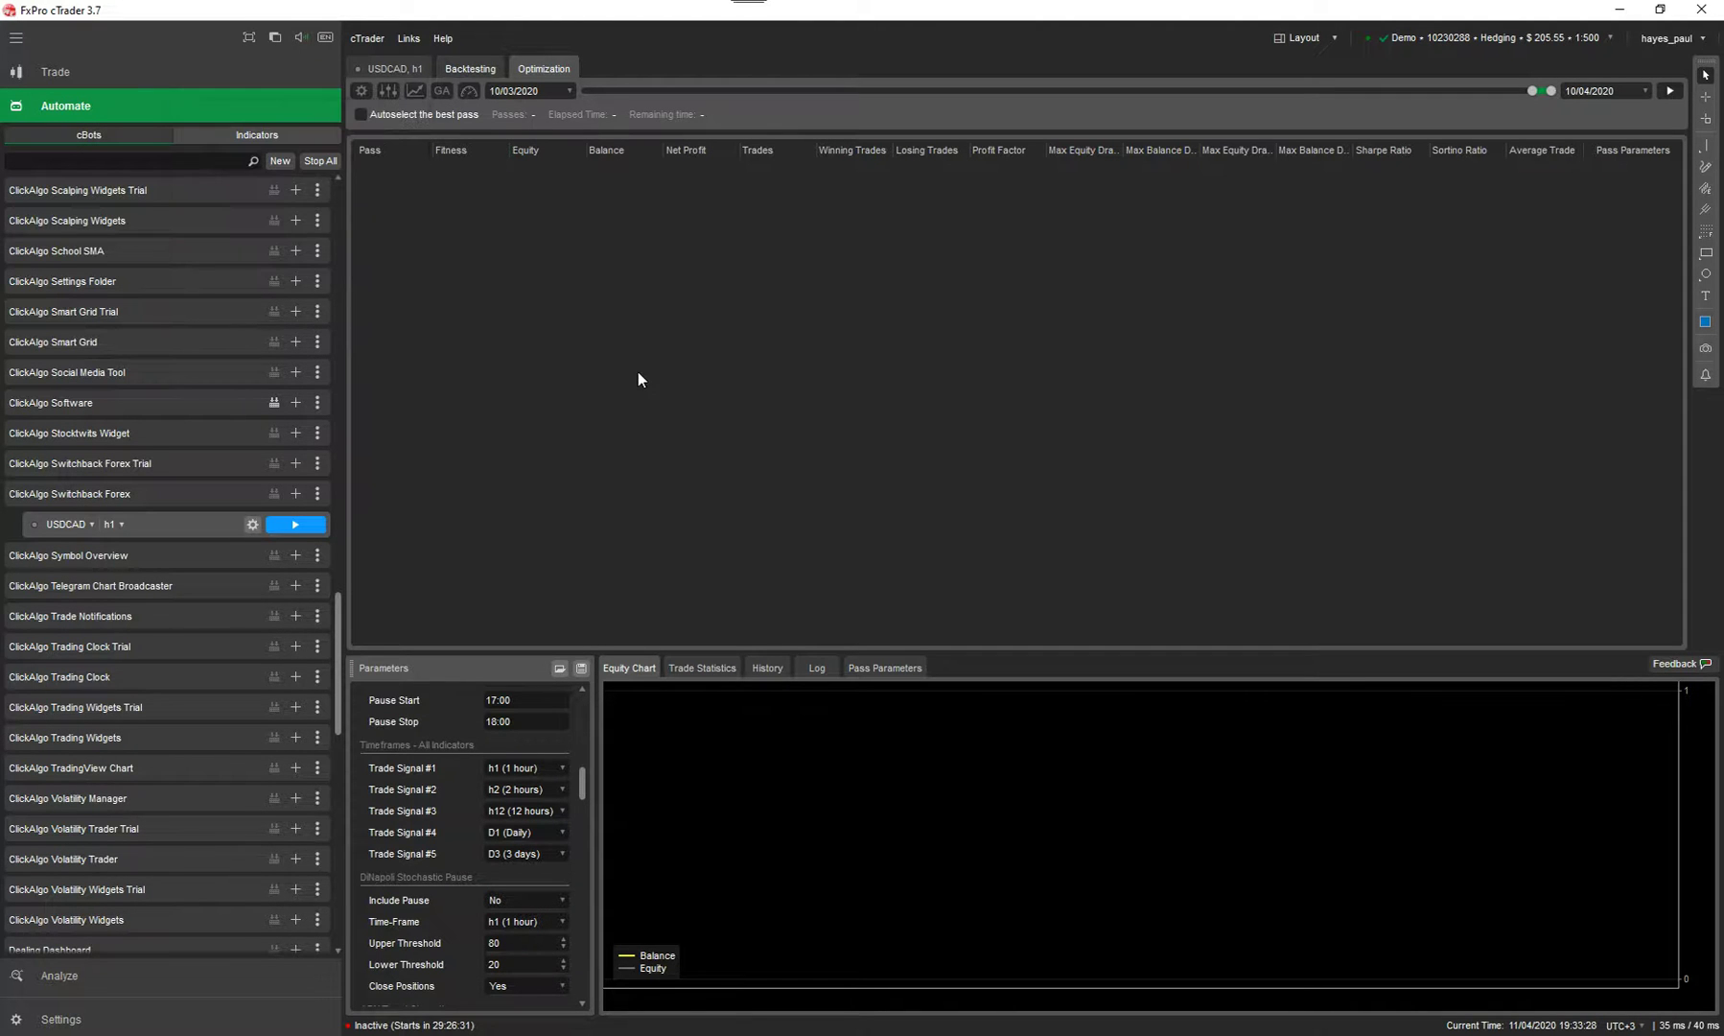
click(438, 96)
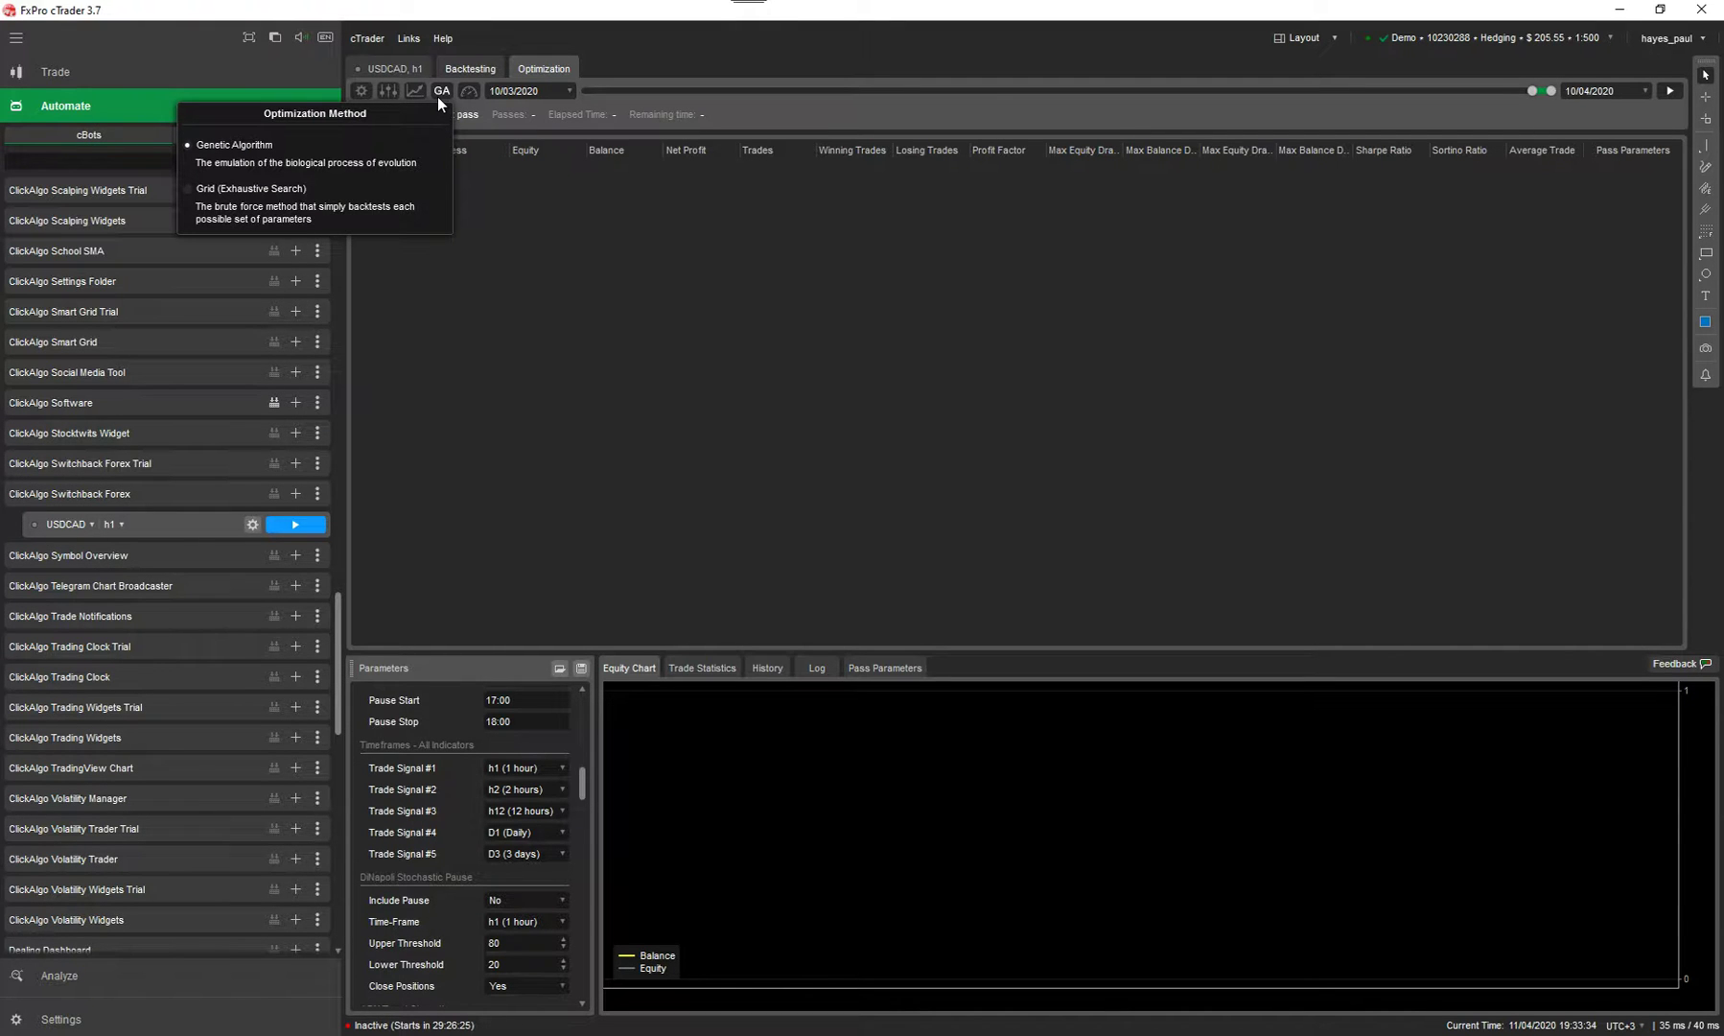
- Drag the Resources CPU slider to allocate 100% of the CPU to optimization
click(468, 93)
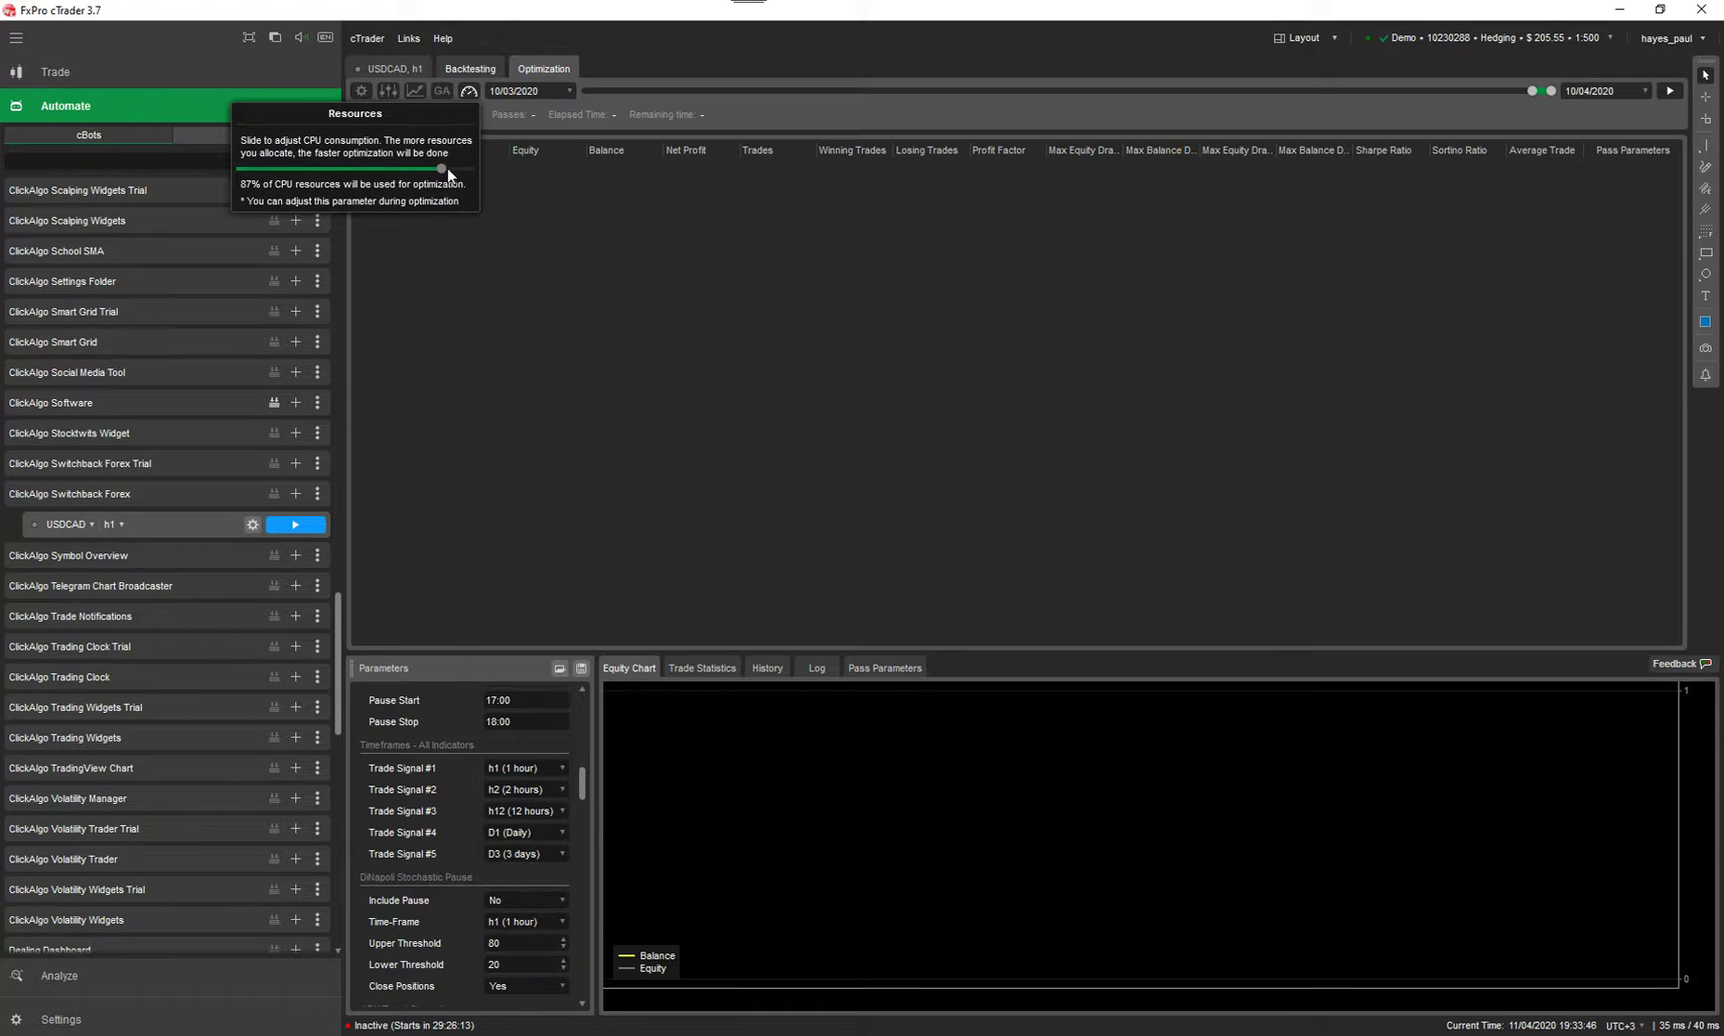
drag(447, 169, 381, 170)
drag(454, 165, 362, 172)
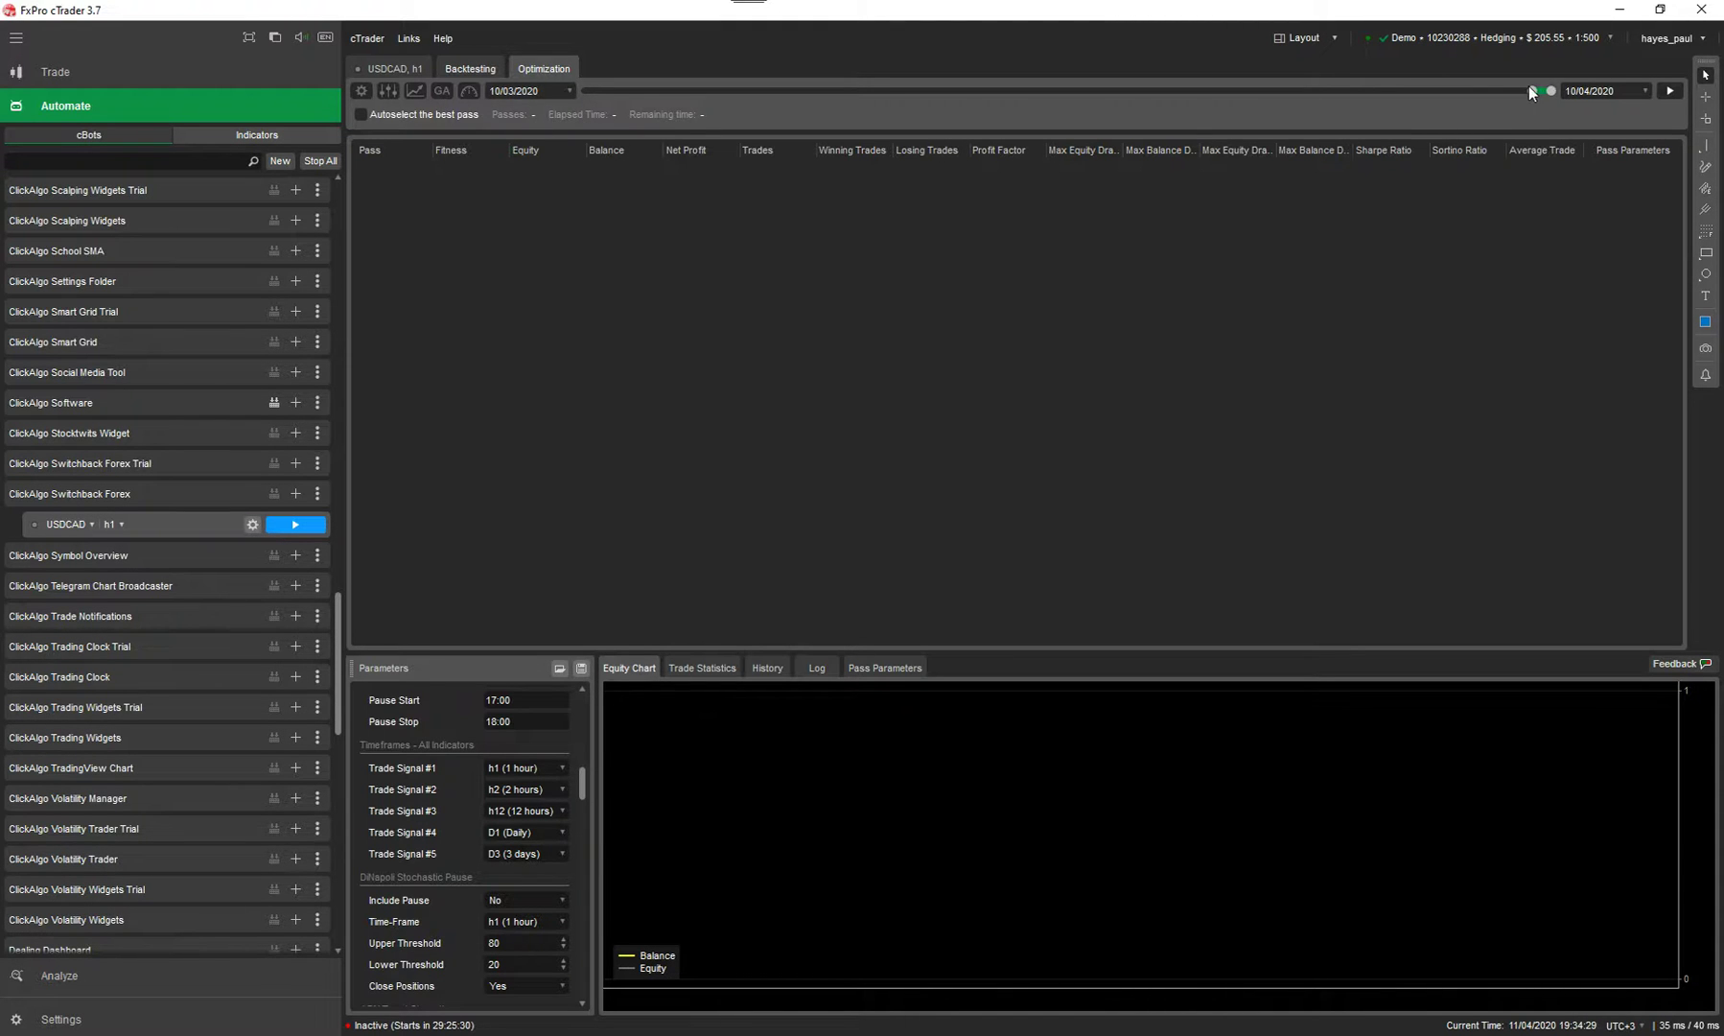
- Move the start date back to 17/03/2019, enable Autoselect best pass, and start optimizing
drag(1530, 91, 1431, 107)
click(360, 114)
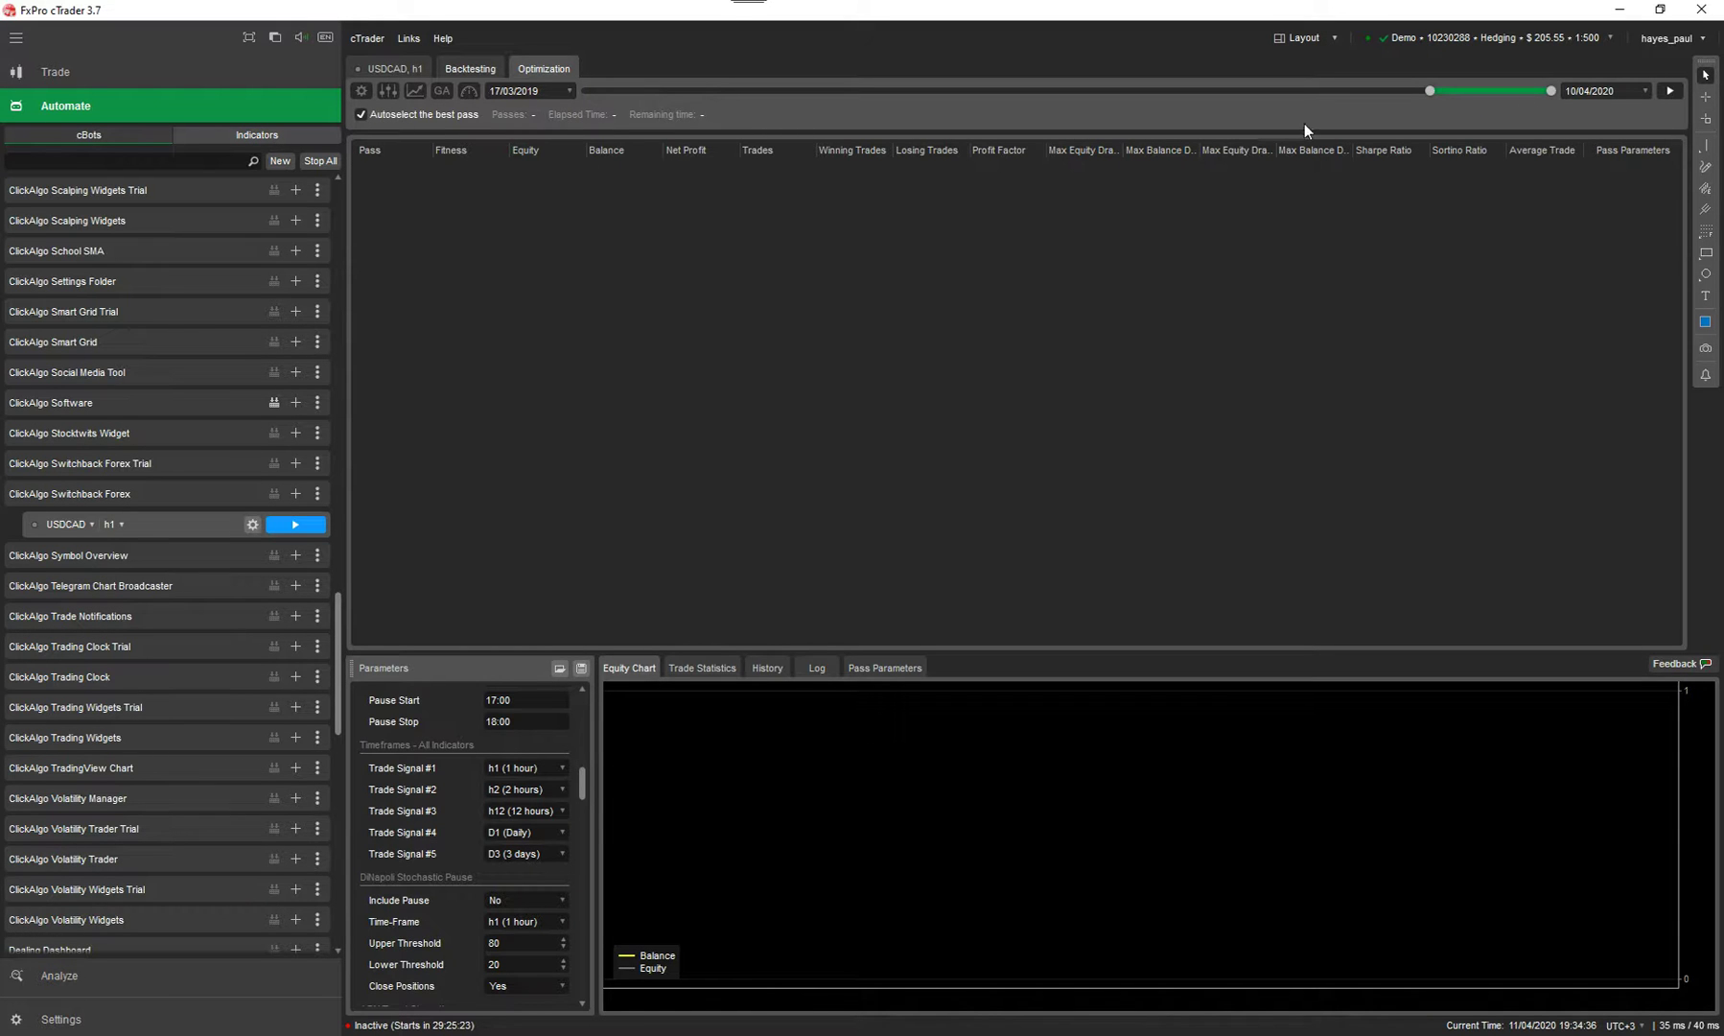
click(1672, 90)
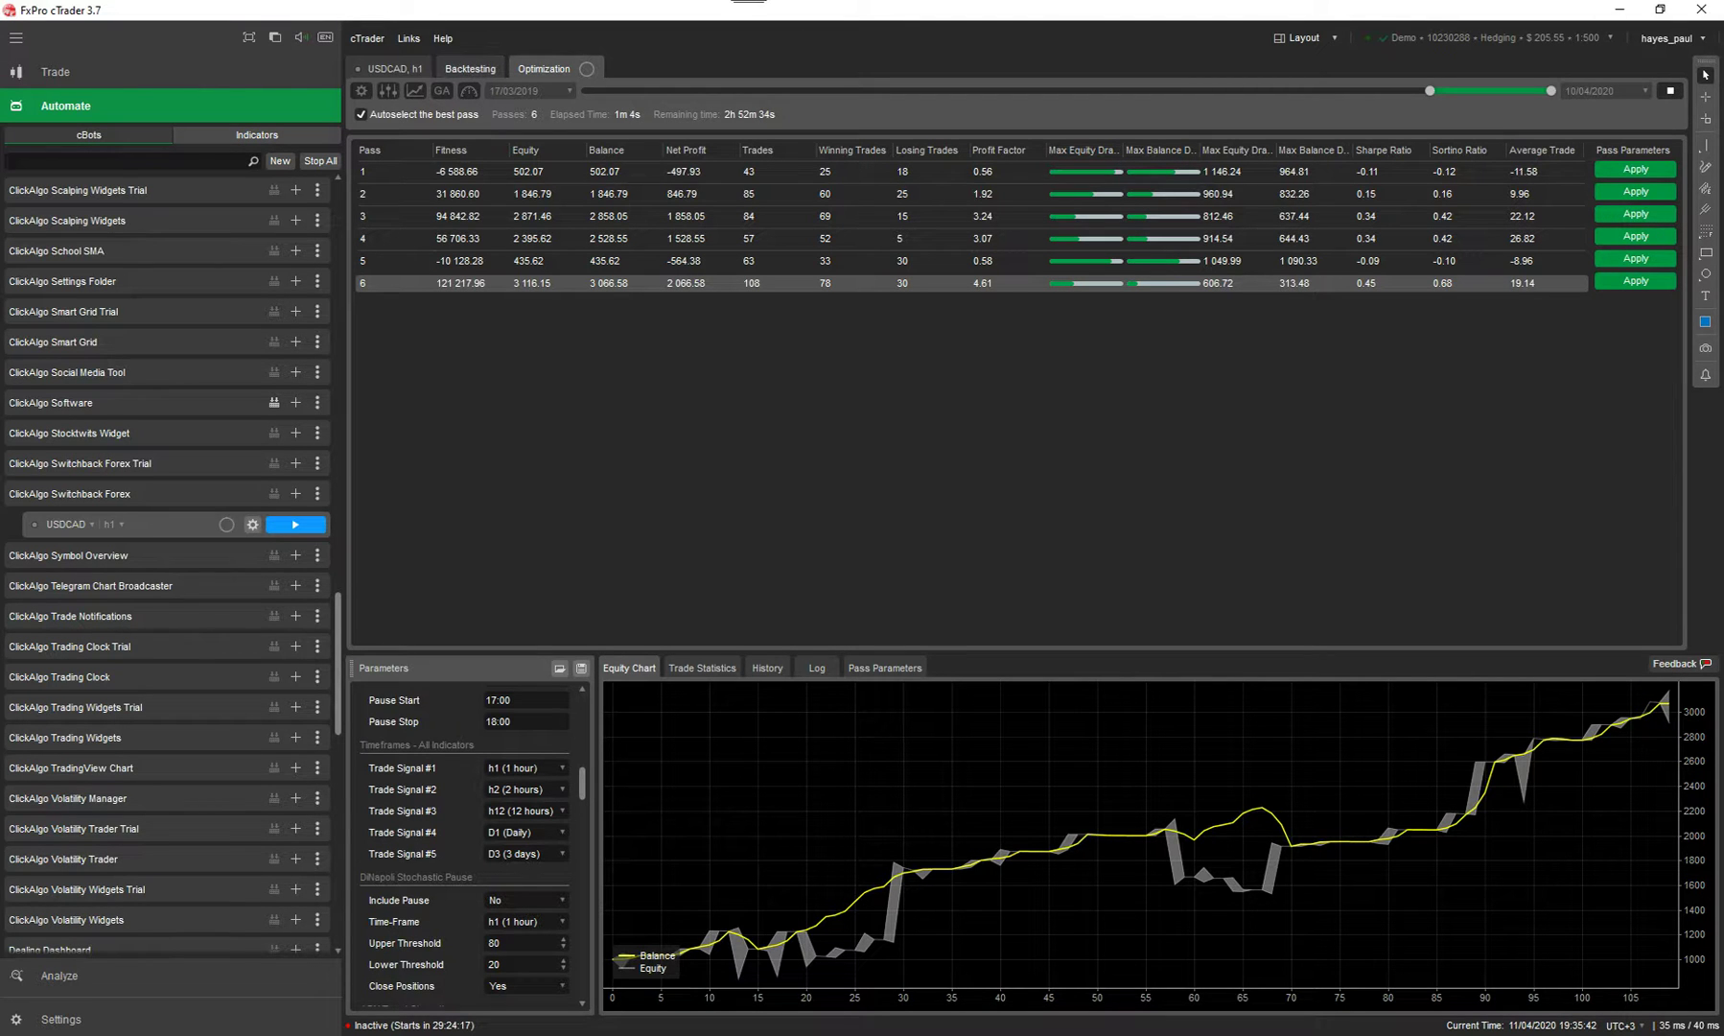
- Switch to the ClickAlgo YouTube channel window, maximize it, and scroll through it
key(alt+Tab)
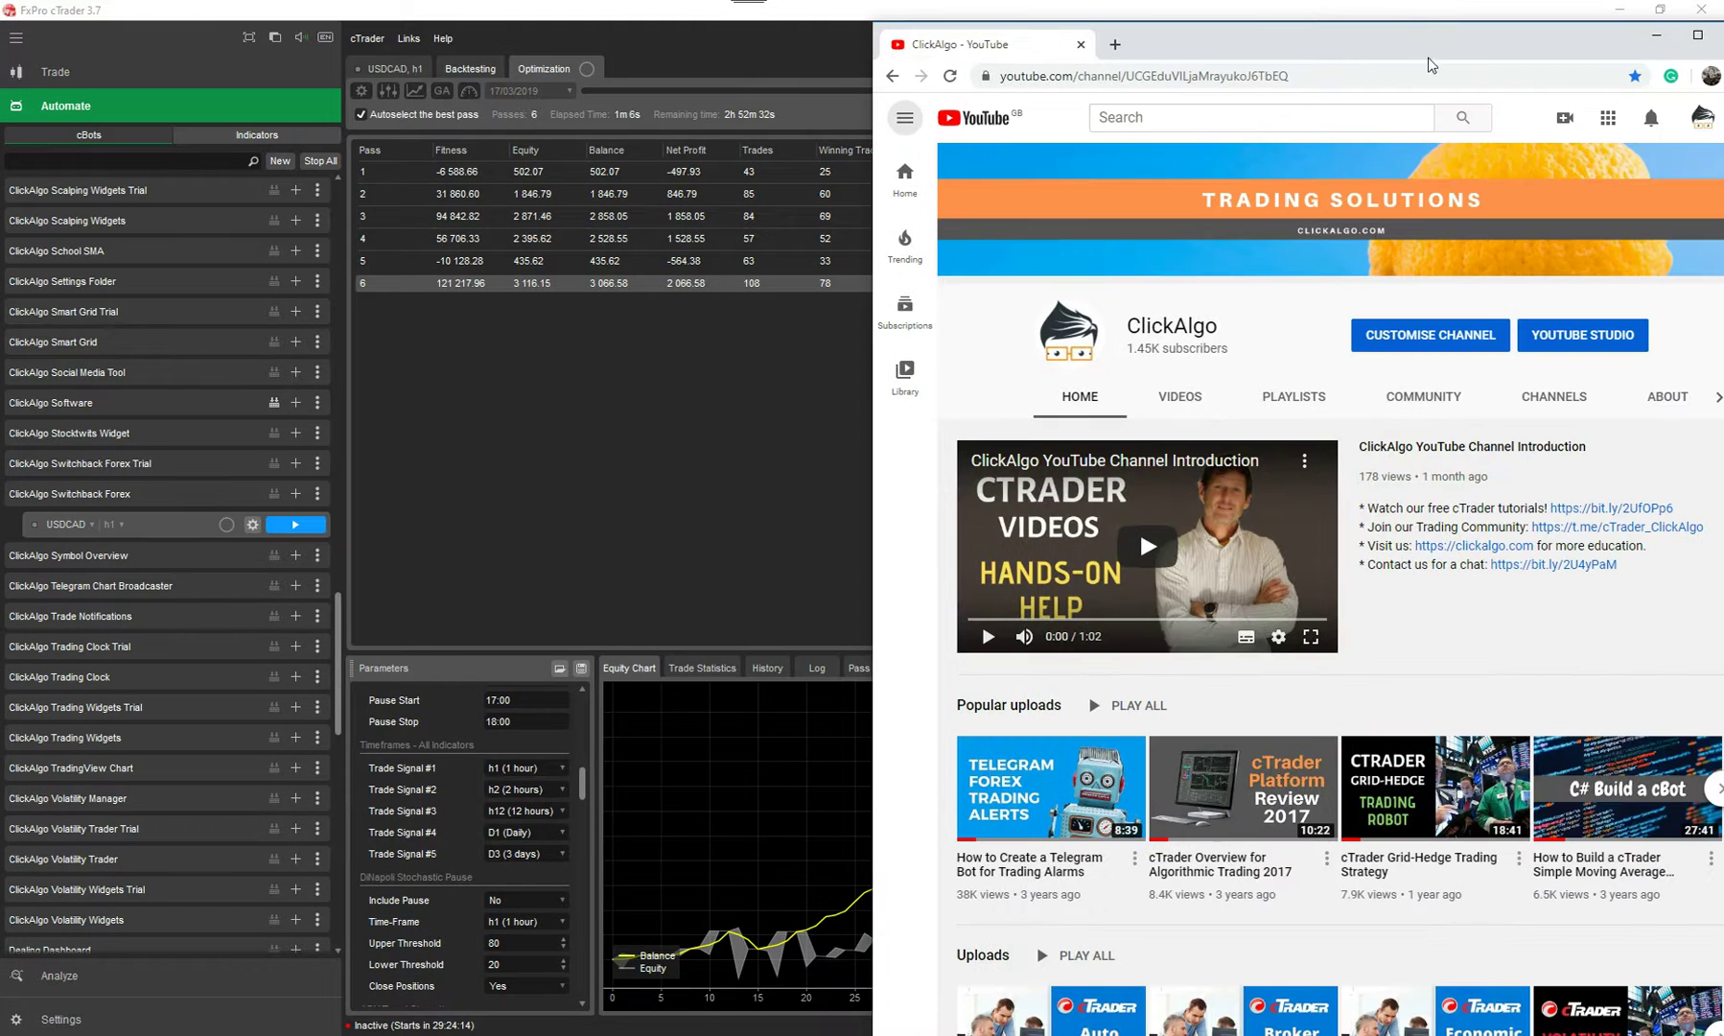
drag(1429, 64, 1017, 2)
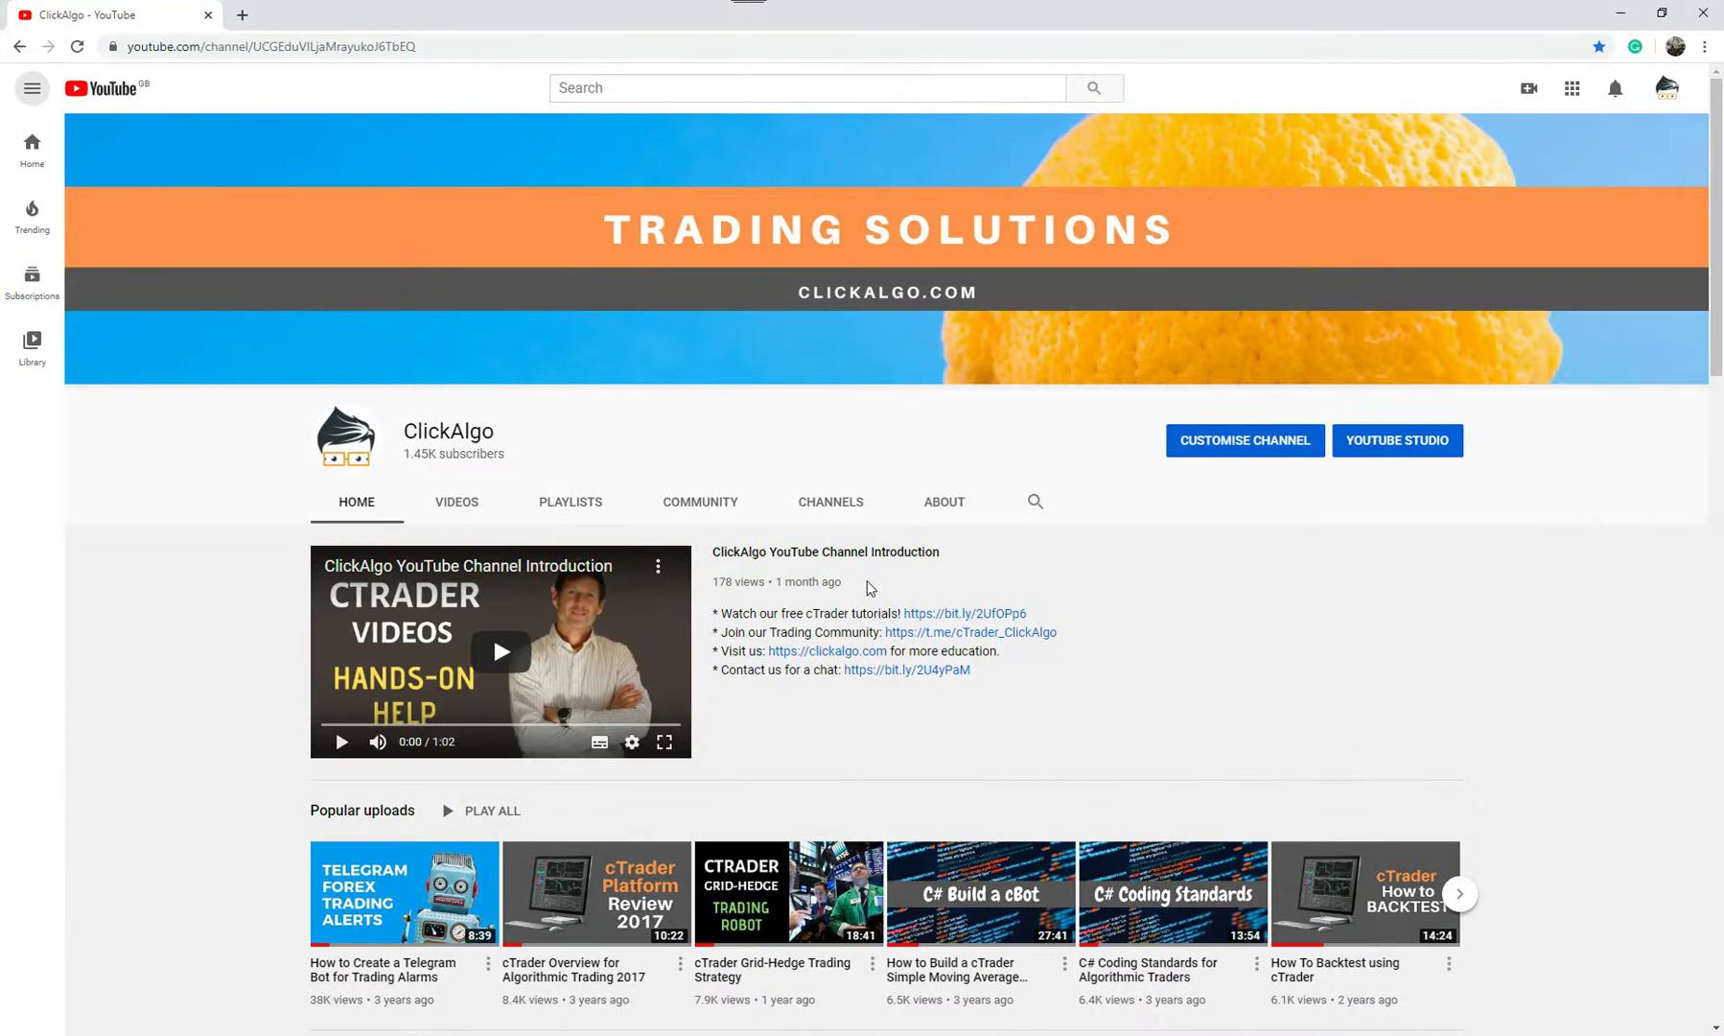
scroll(1009, 707, down, 2)
scroll(1009, 707, down, 3)
scroll(355, 834, down, 1)
scroll(1512, 779, down, 1)
scroll(1512, 779, up, 7)
- View the channel's playlists, then go to its Home page and browse the video rows
click(576, 502)
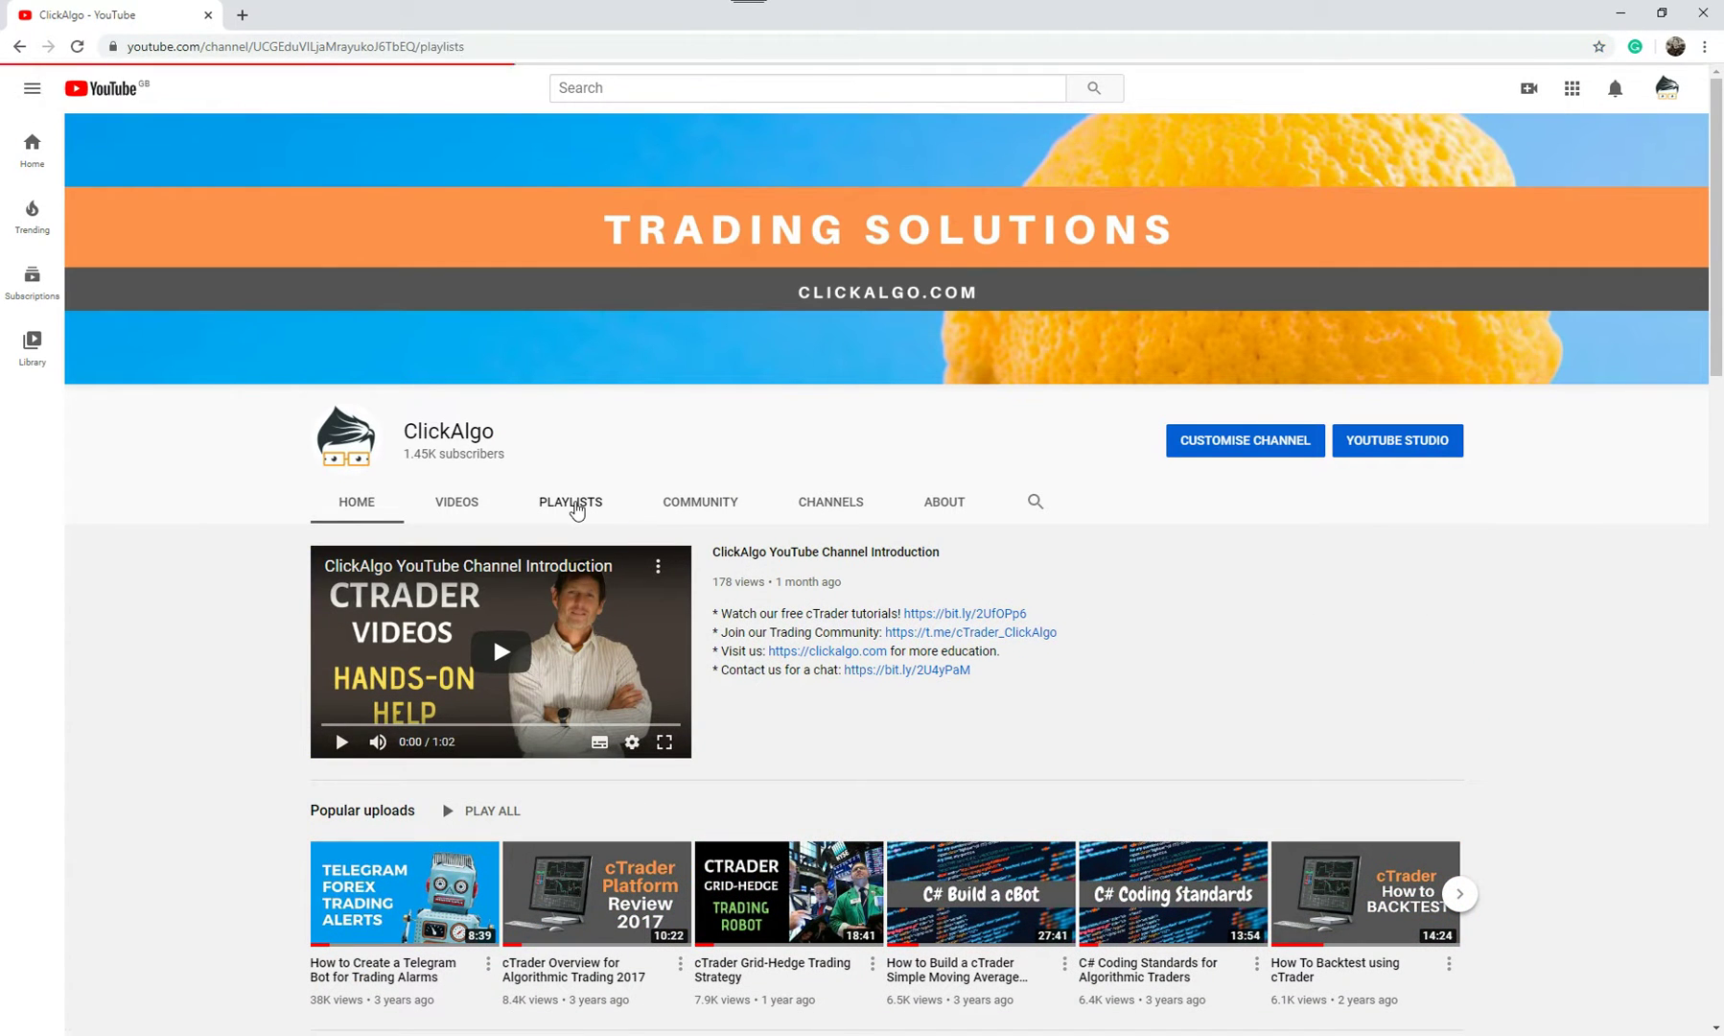
scroll(442, 904, down, 3)
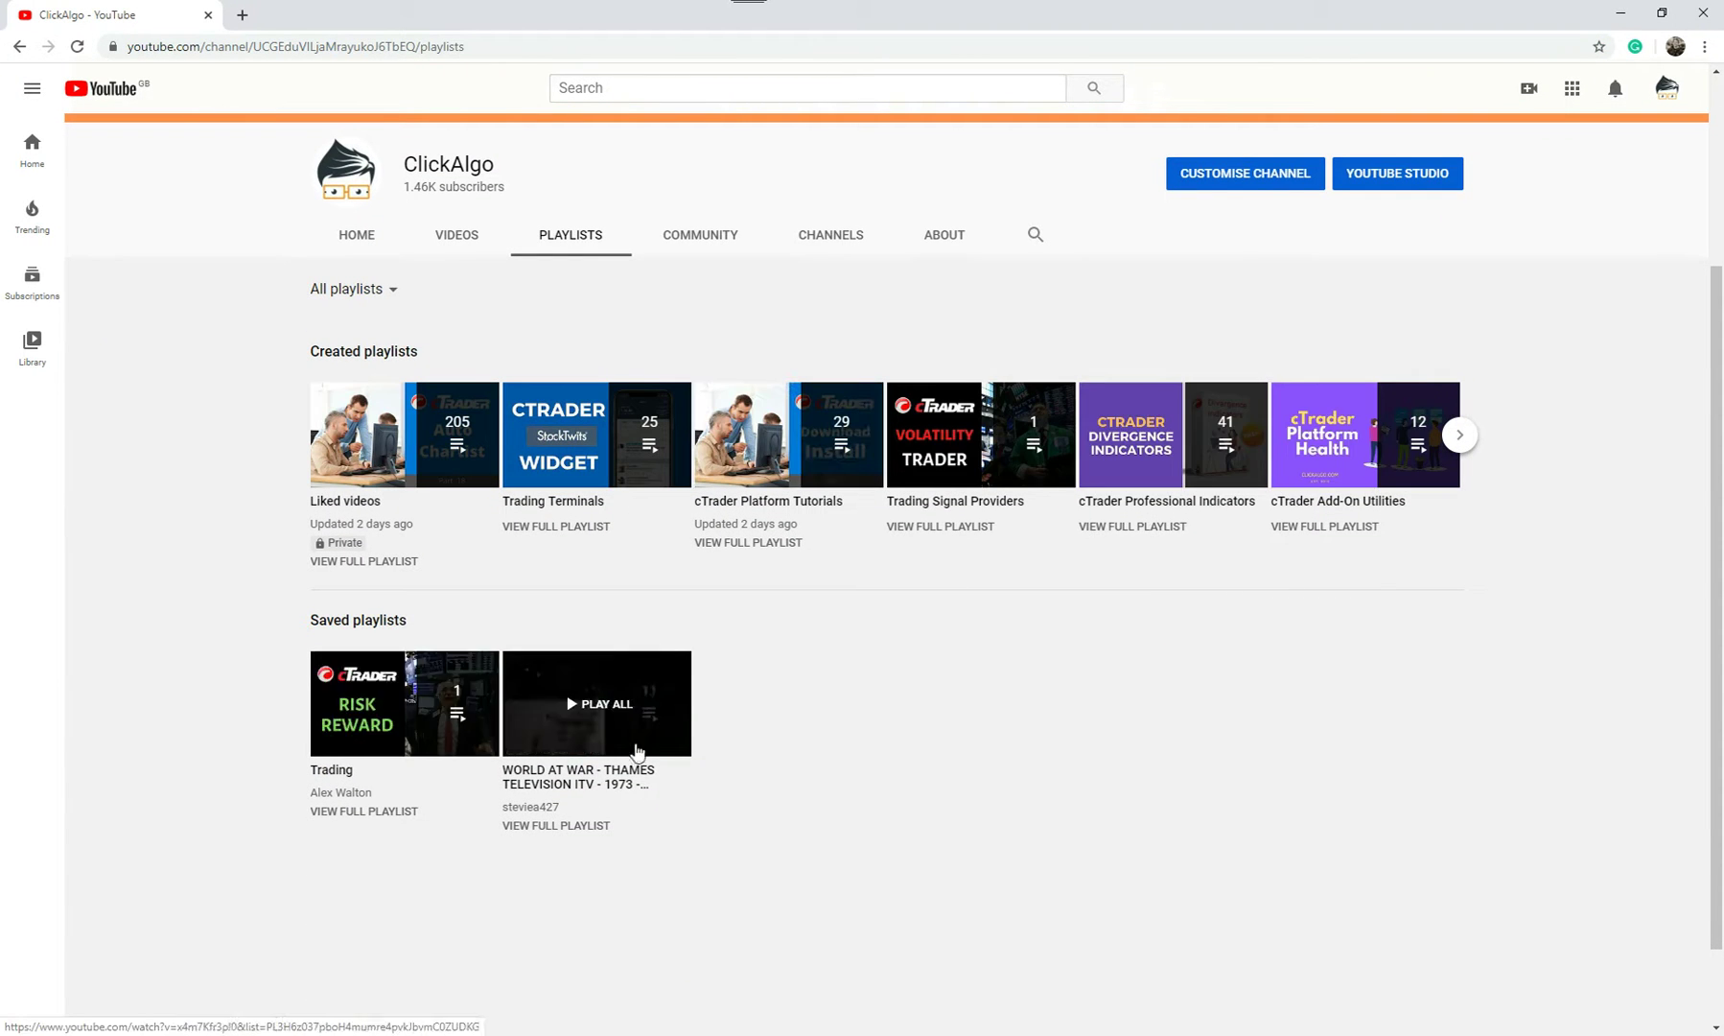
scroll(796, 633, up, 3)
click(573, 235)
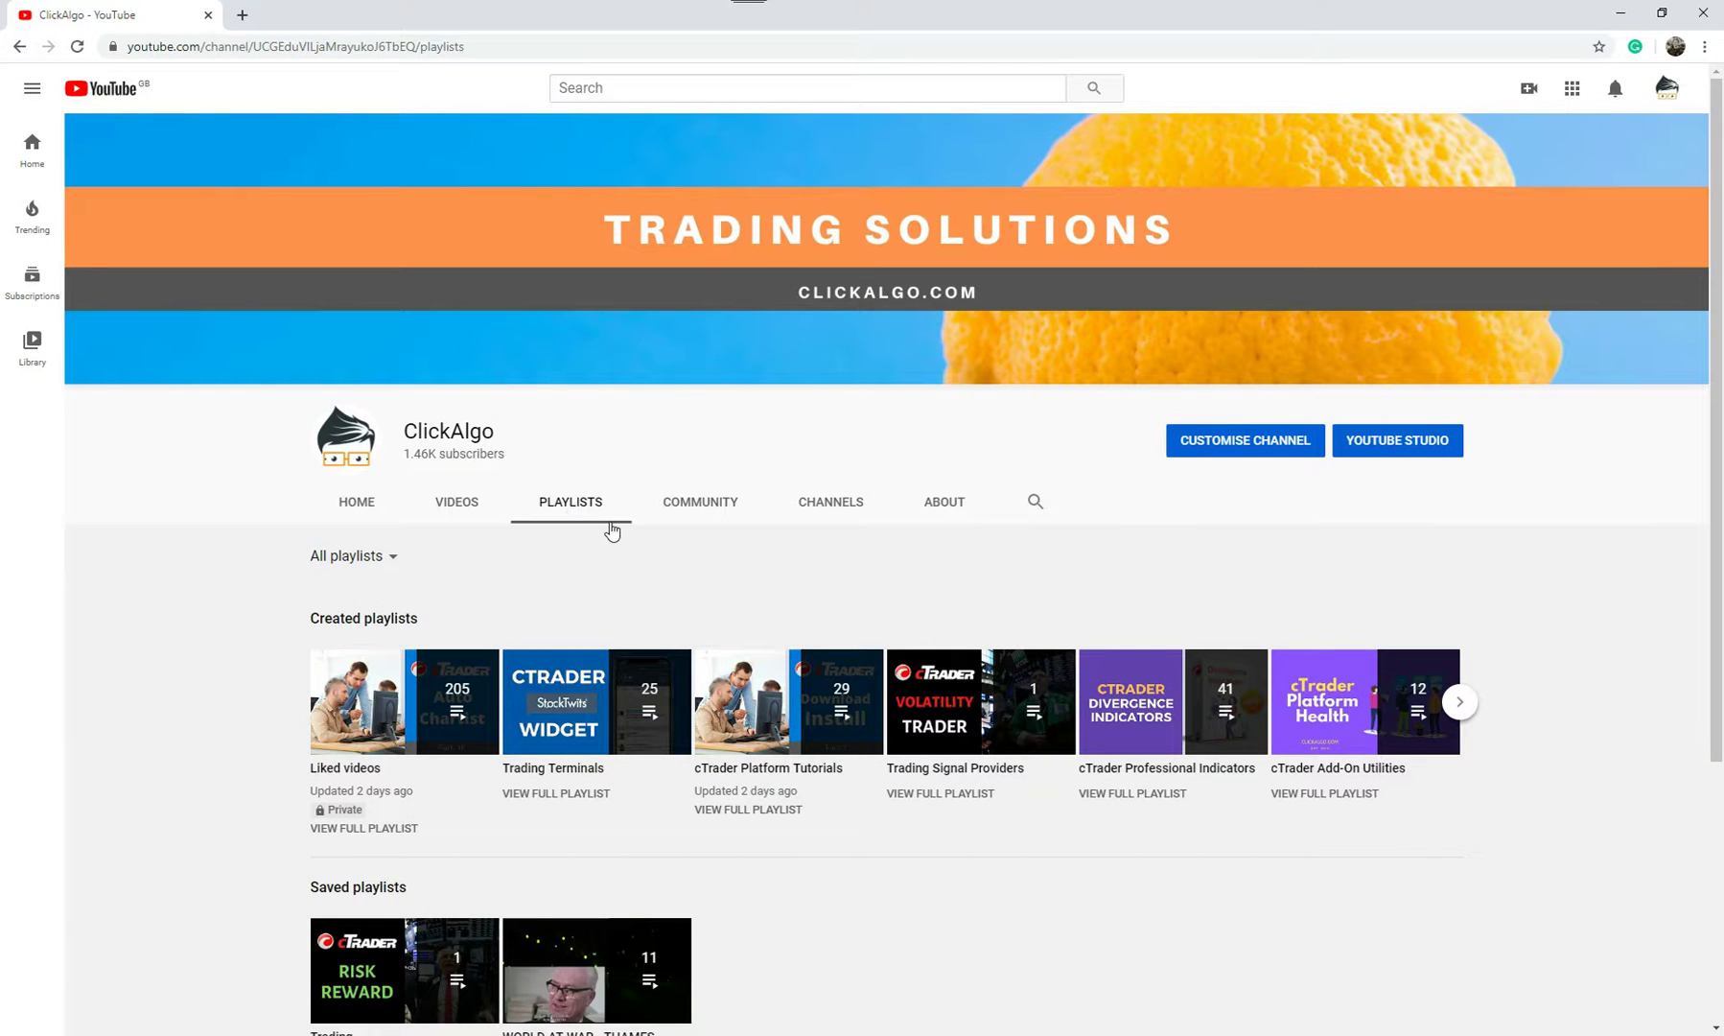
click(363, 508)
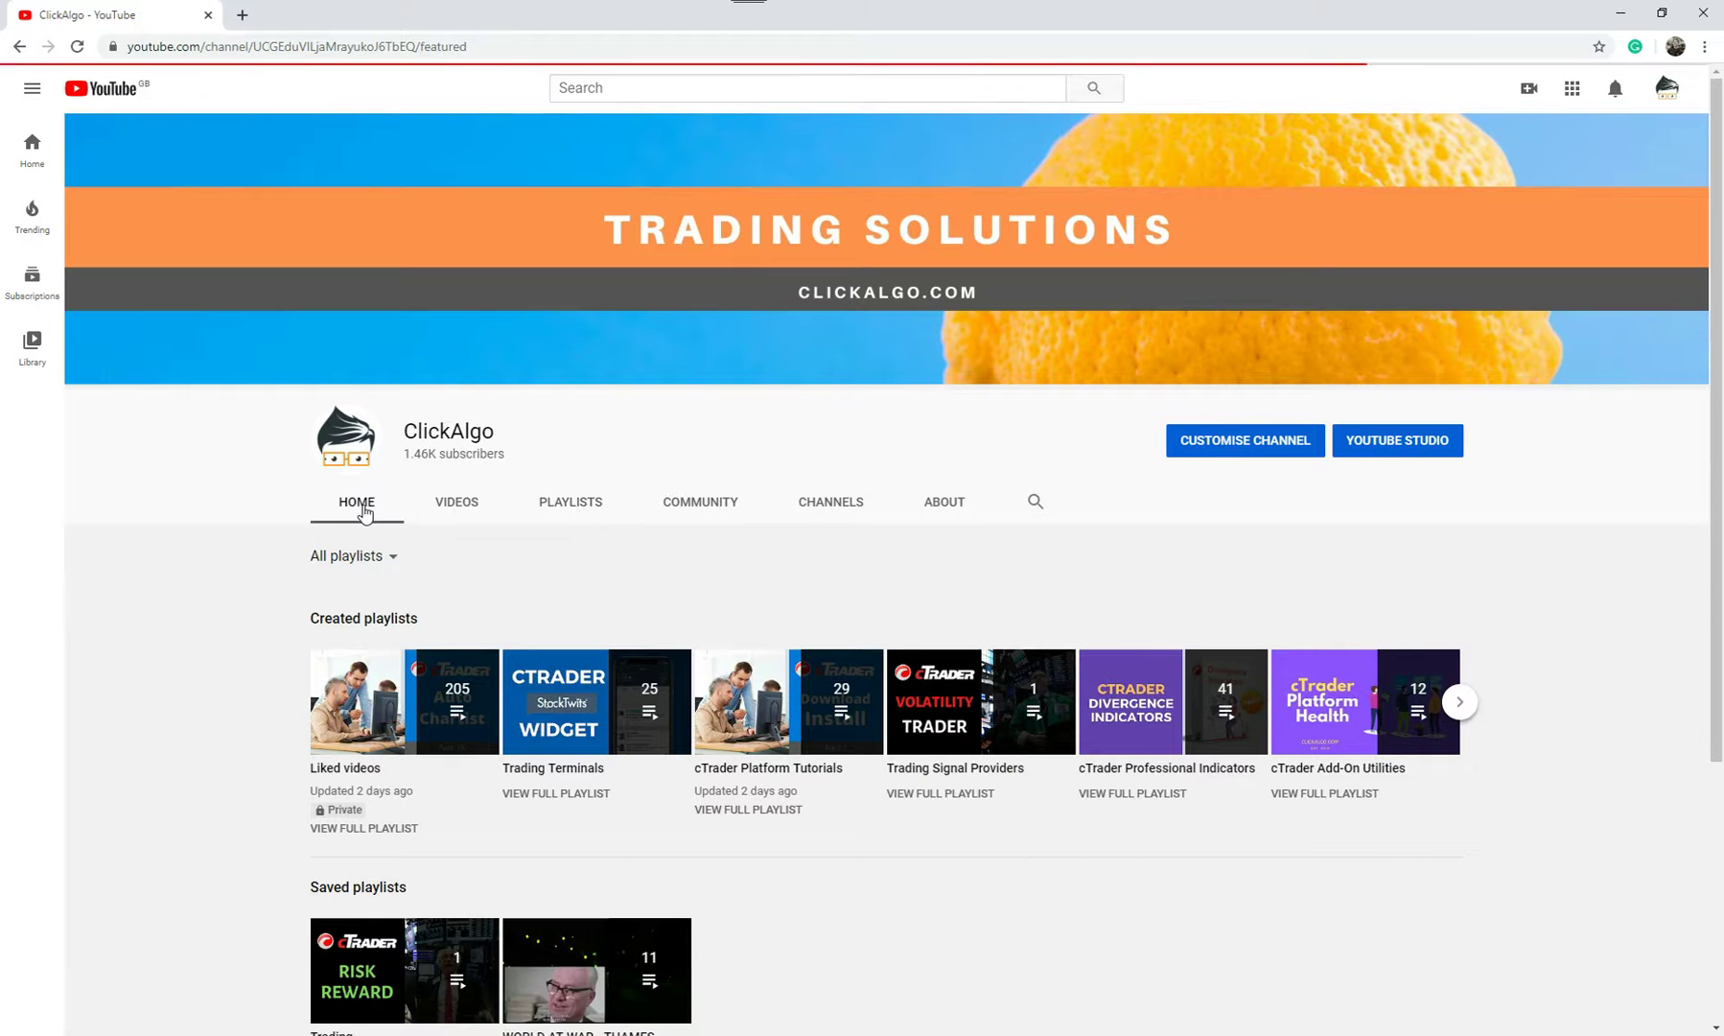
scroll(880, 731, down, 2)
scroll(879, 732, down, 3)
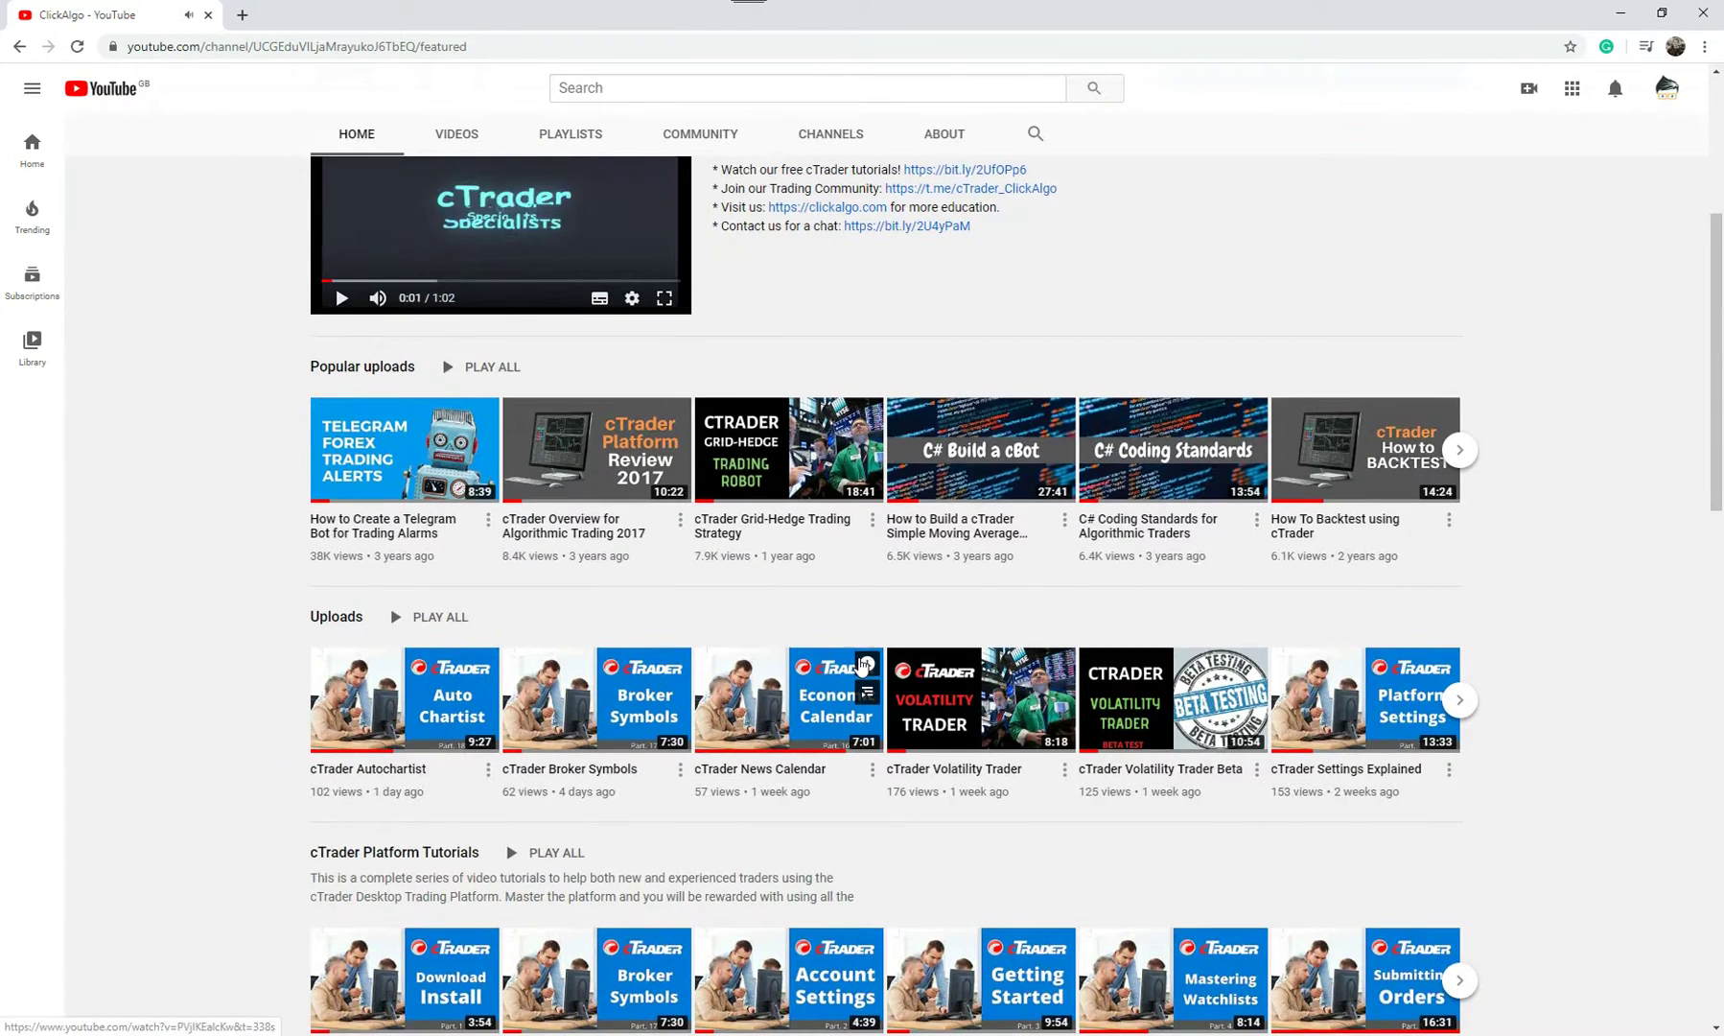
scroll(863, 664, down, 4)
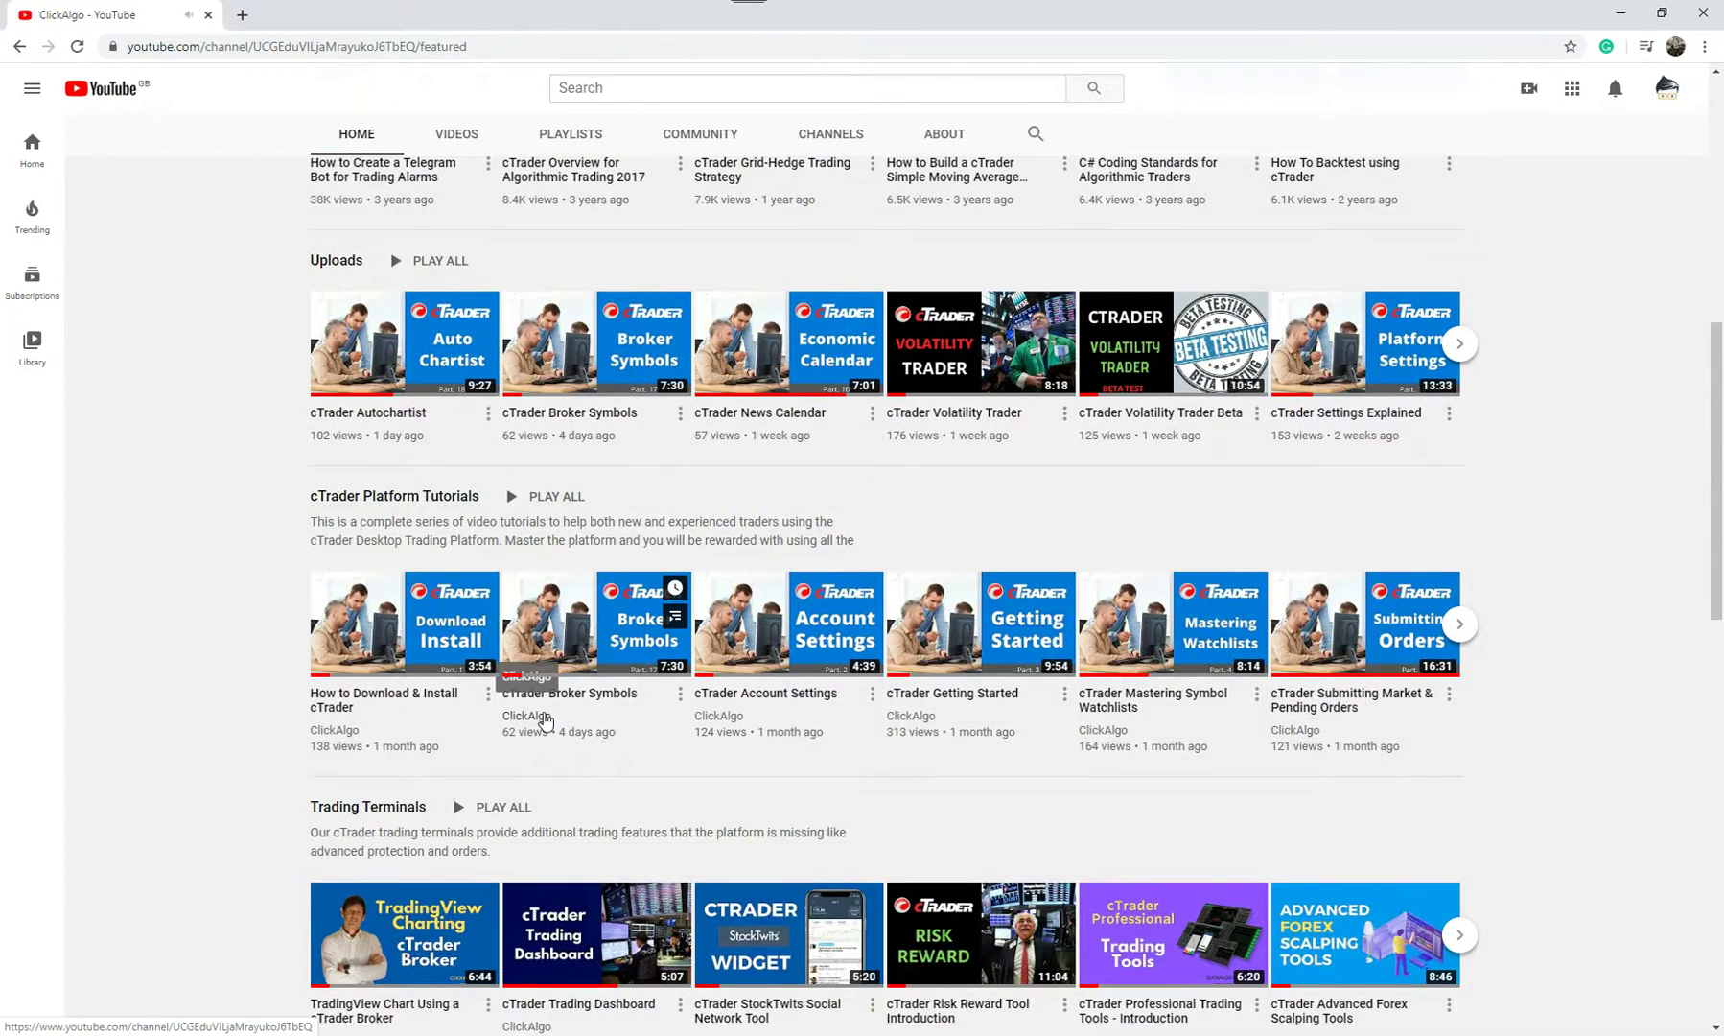
scroll(544, 721, down, 4)
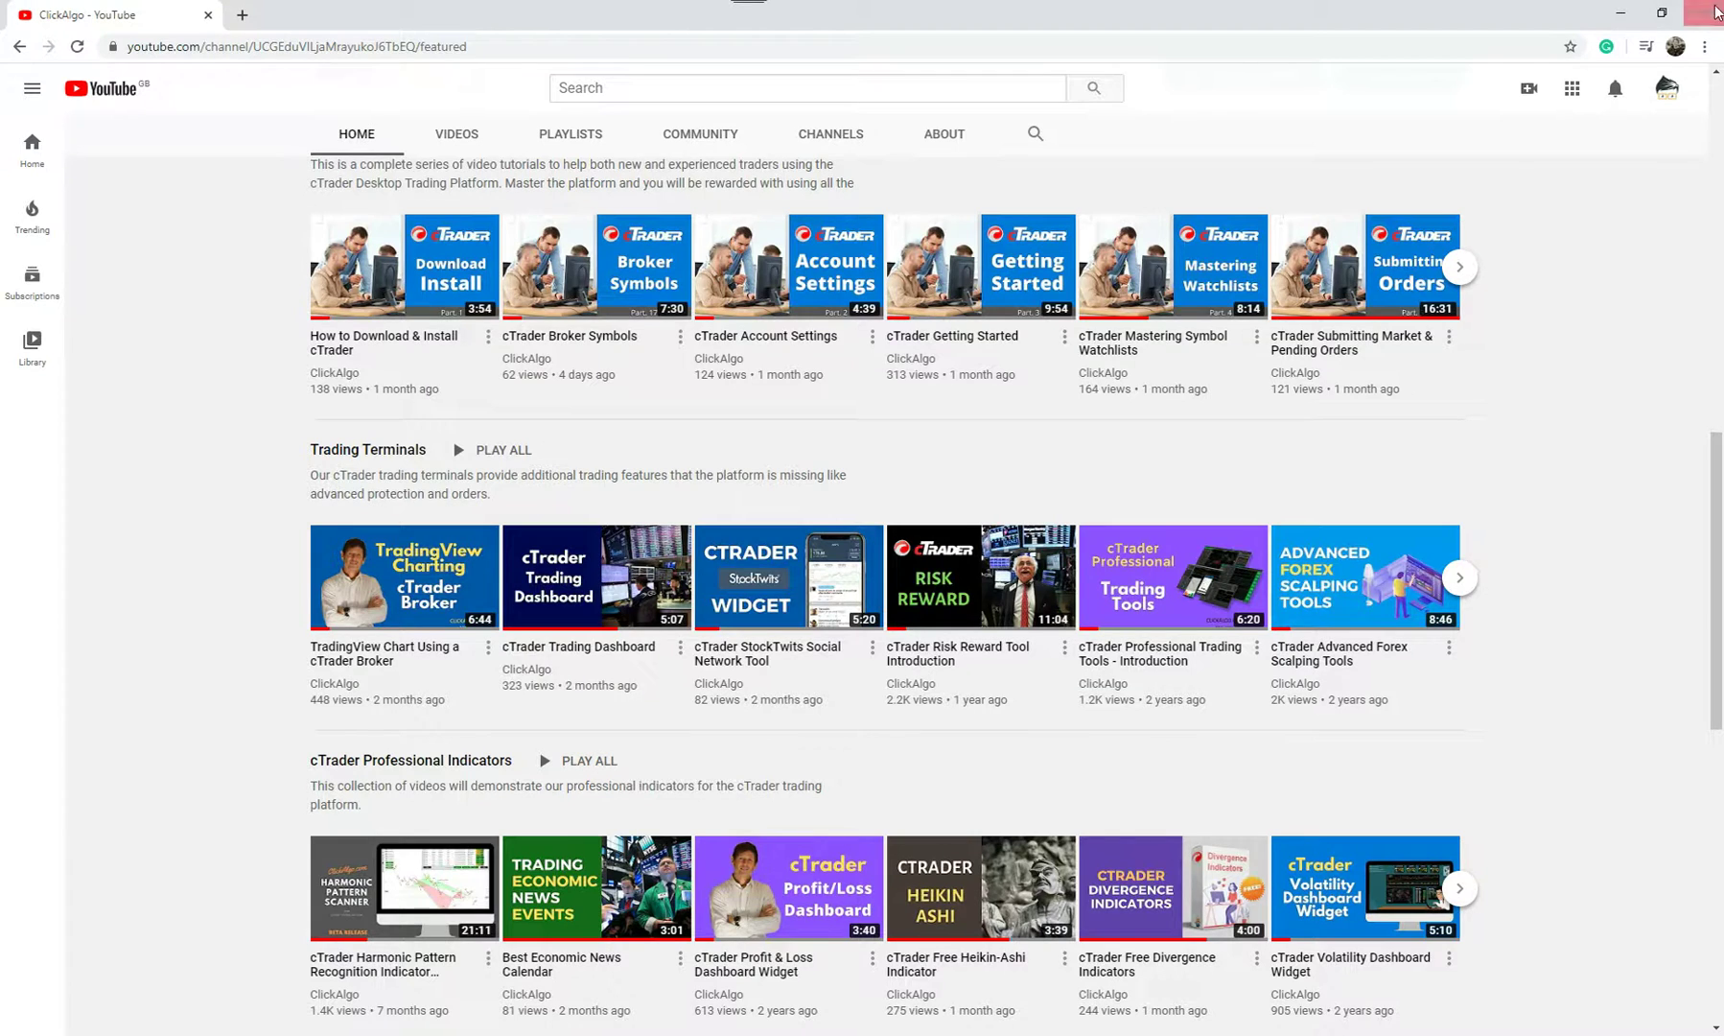
- Close Chrome and reopen the Switchback product page from the taskbar
click(1708, 11)
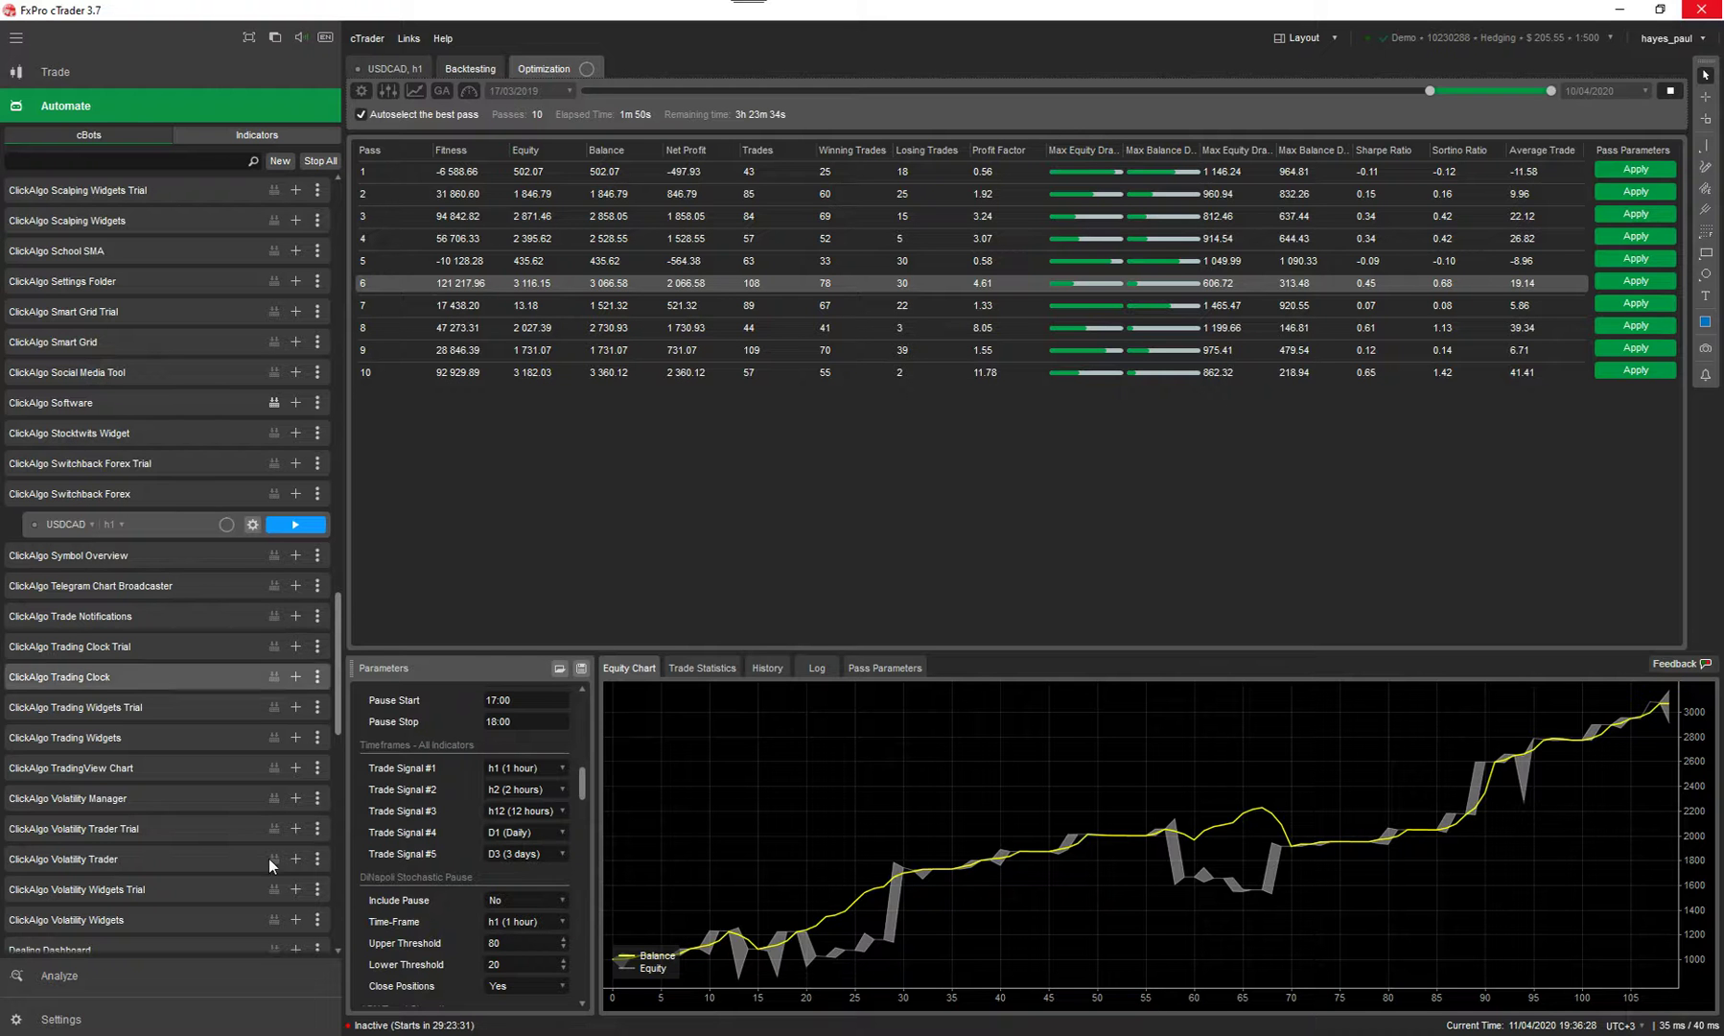
mouse_move(100, 1032)
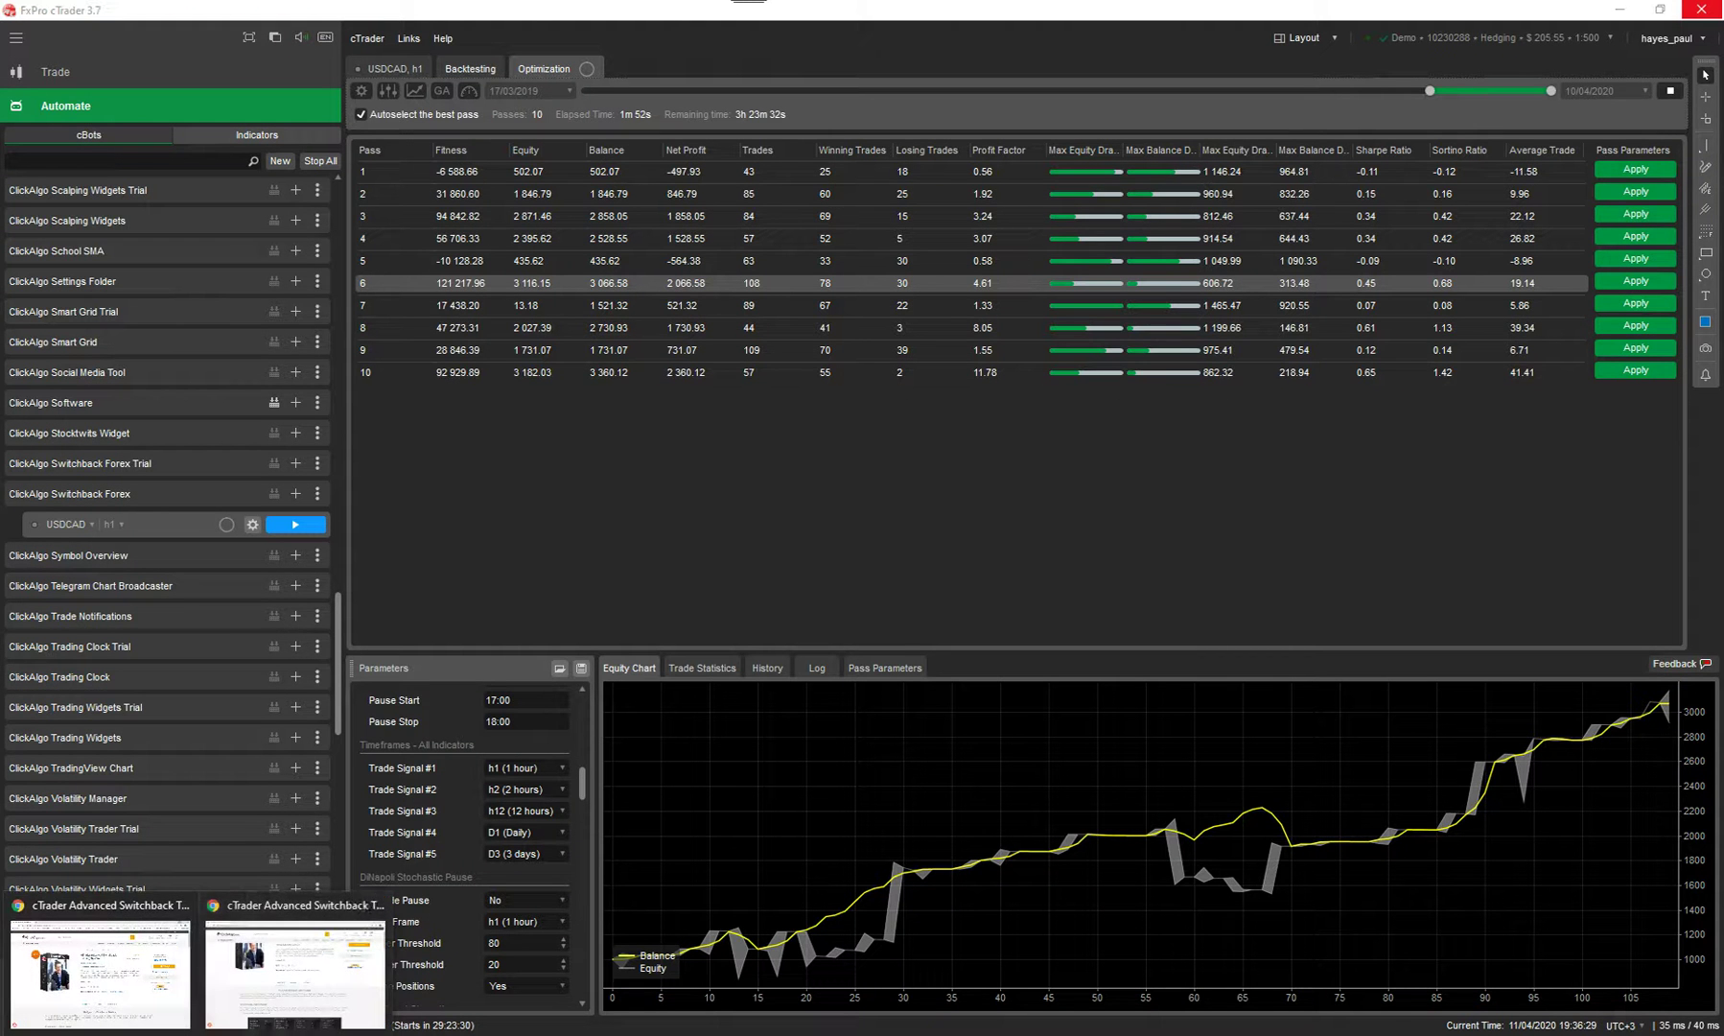
click(132, 976)
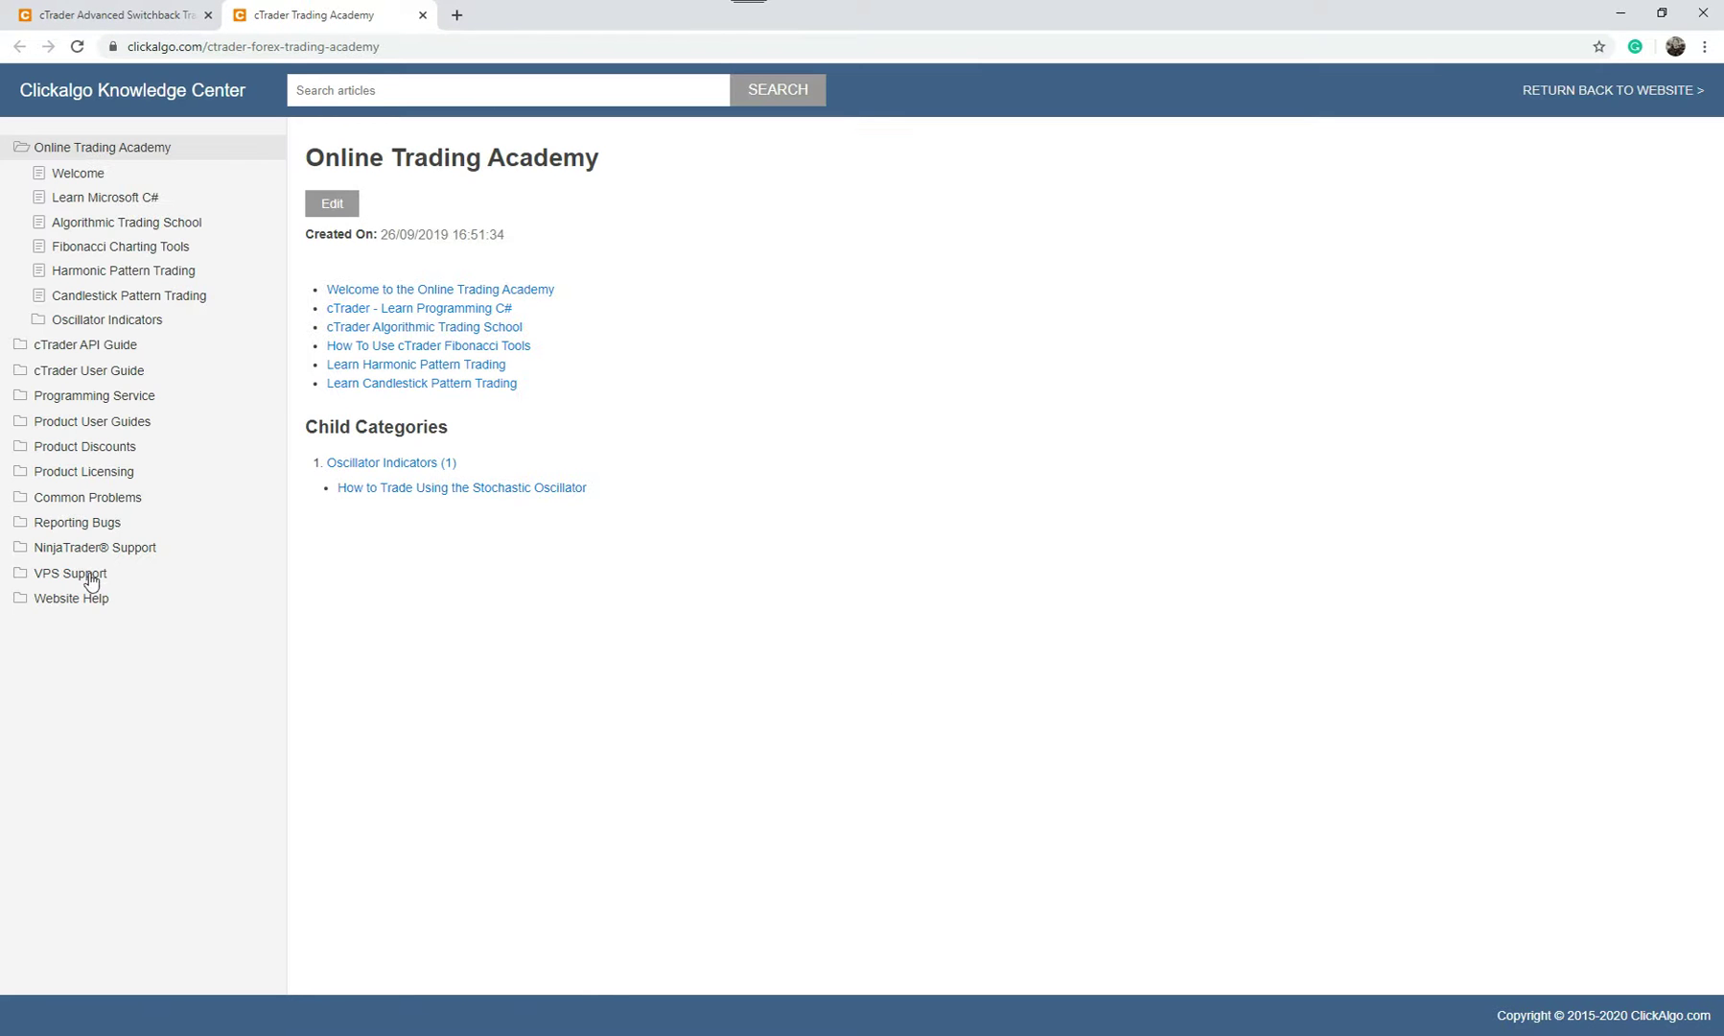
- Open the Backtesting & Optimization on Your VPS article under VPS Support, then close its tab
click(86, 573)
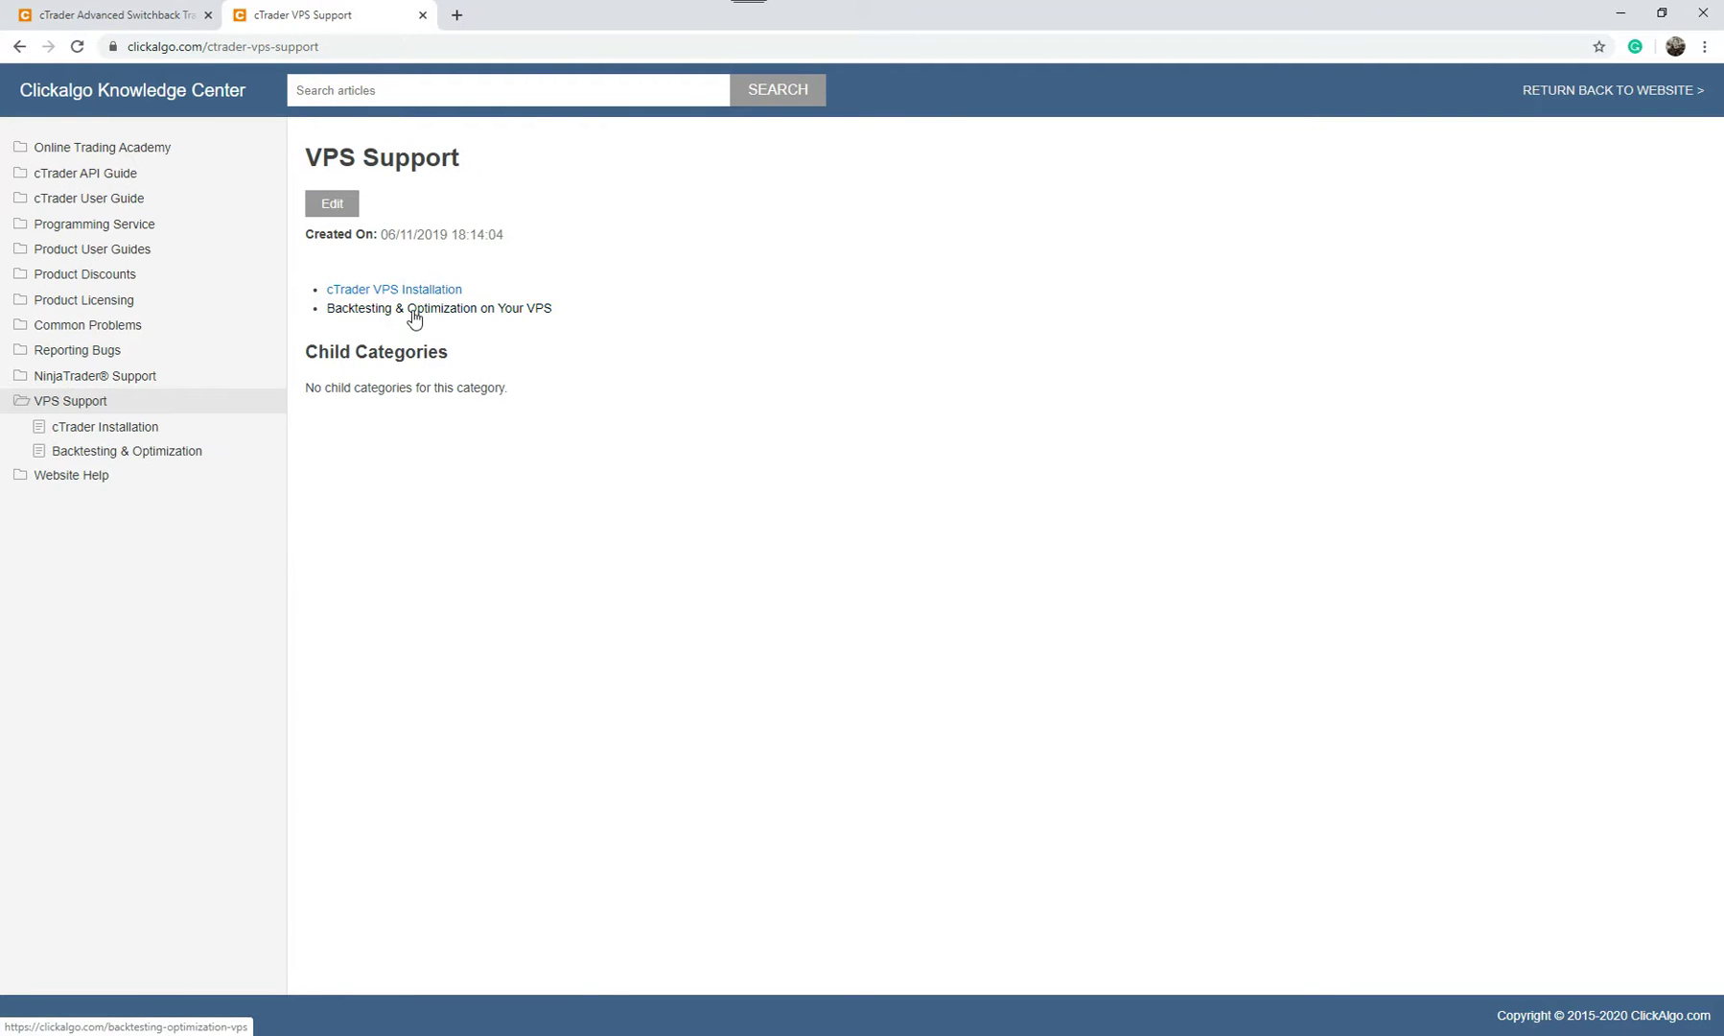
click(413, 309)
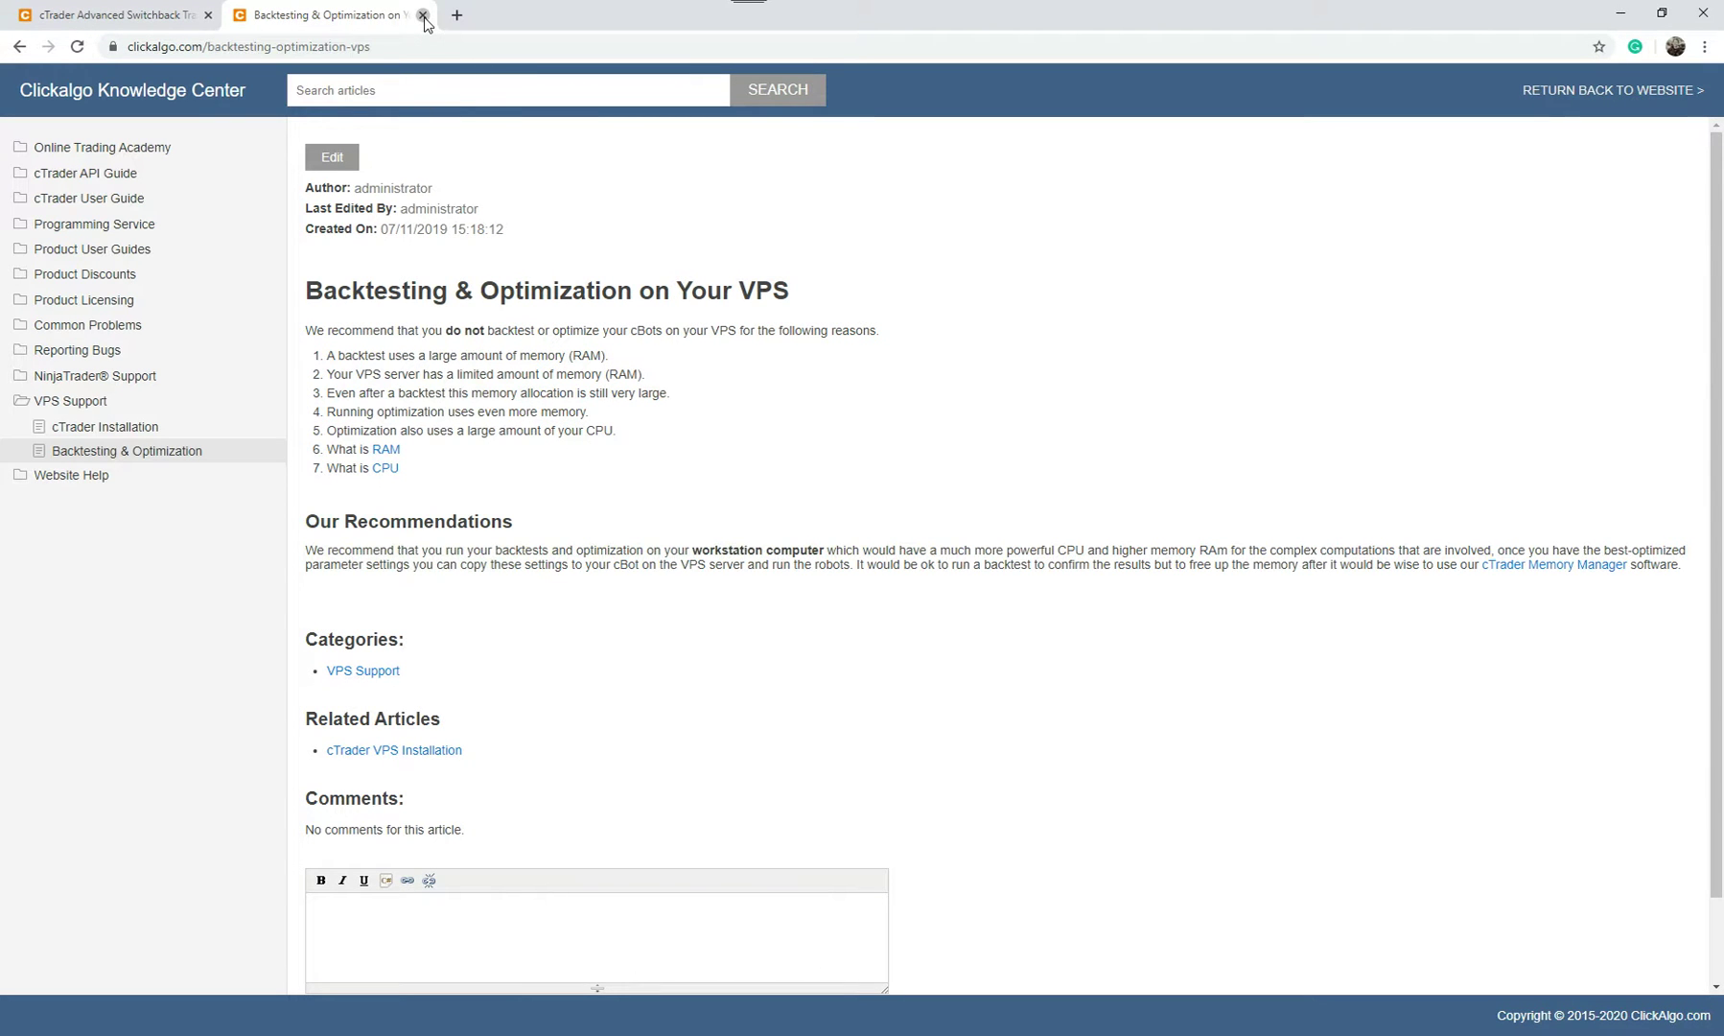
click(424, 16)
- Open Our Coding Service, then the Algos Hard Facts article, and scroll through it
mouse_move(1354, 191)
click(1325, 317)
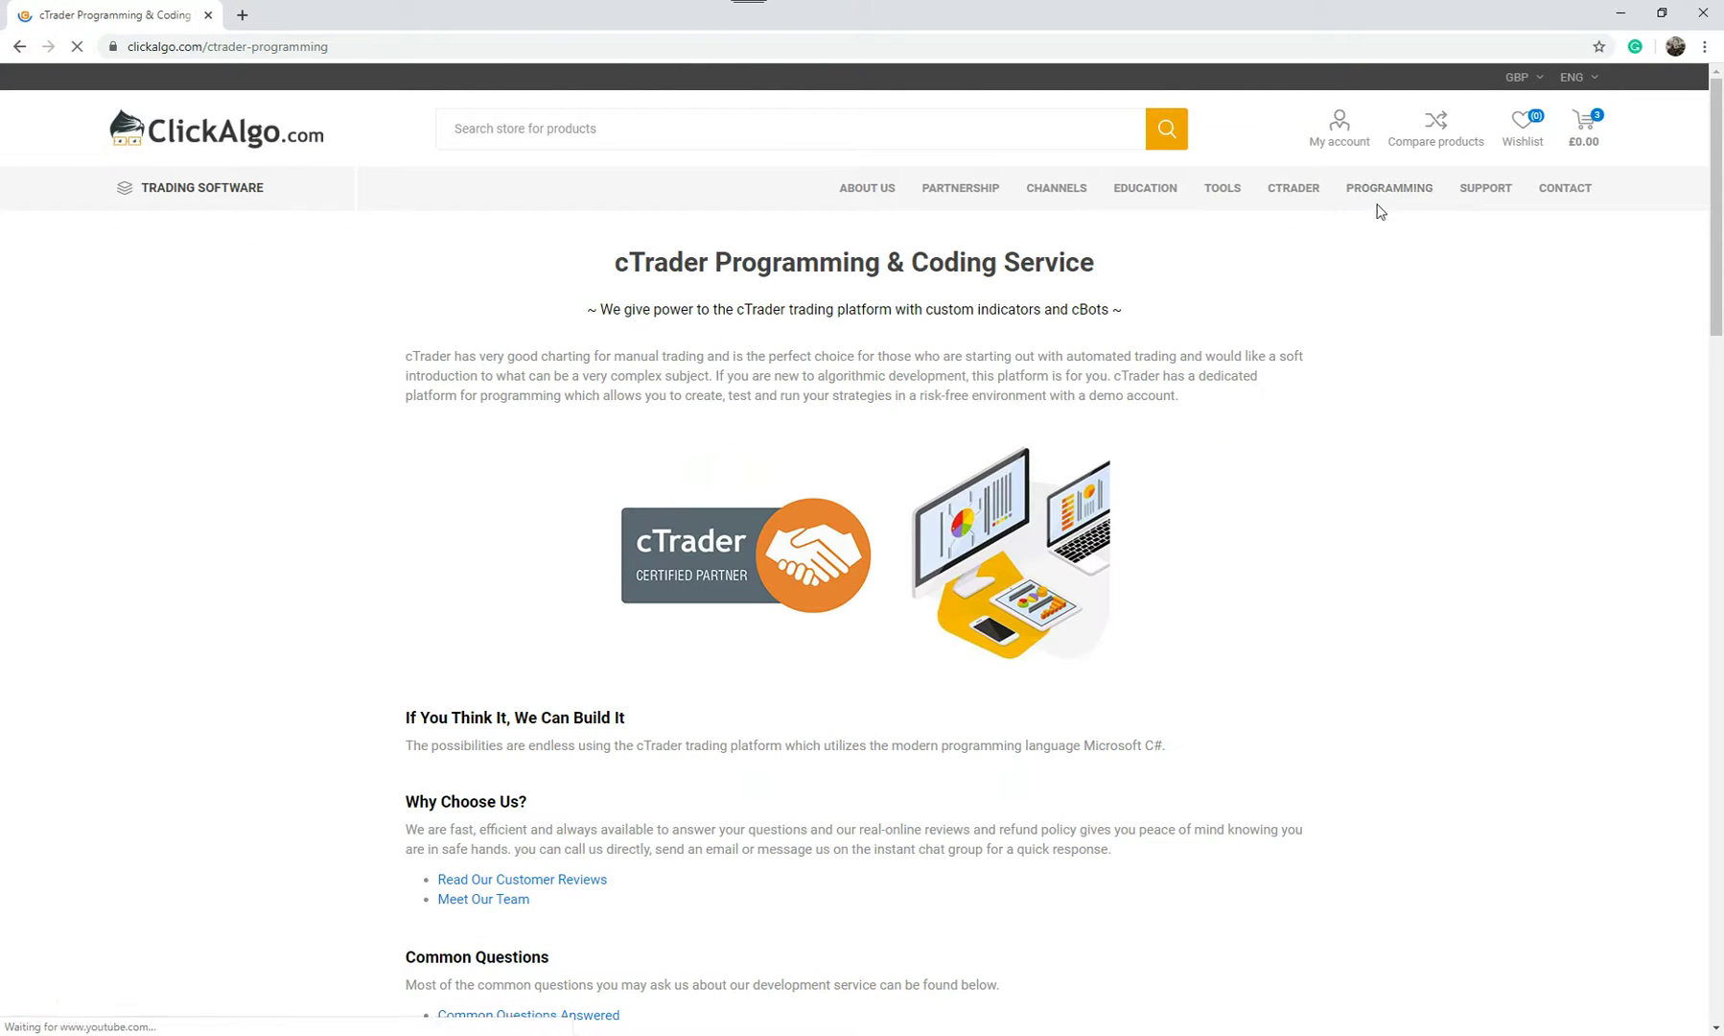
click(1336, 347)
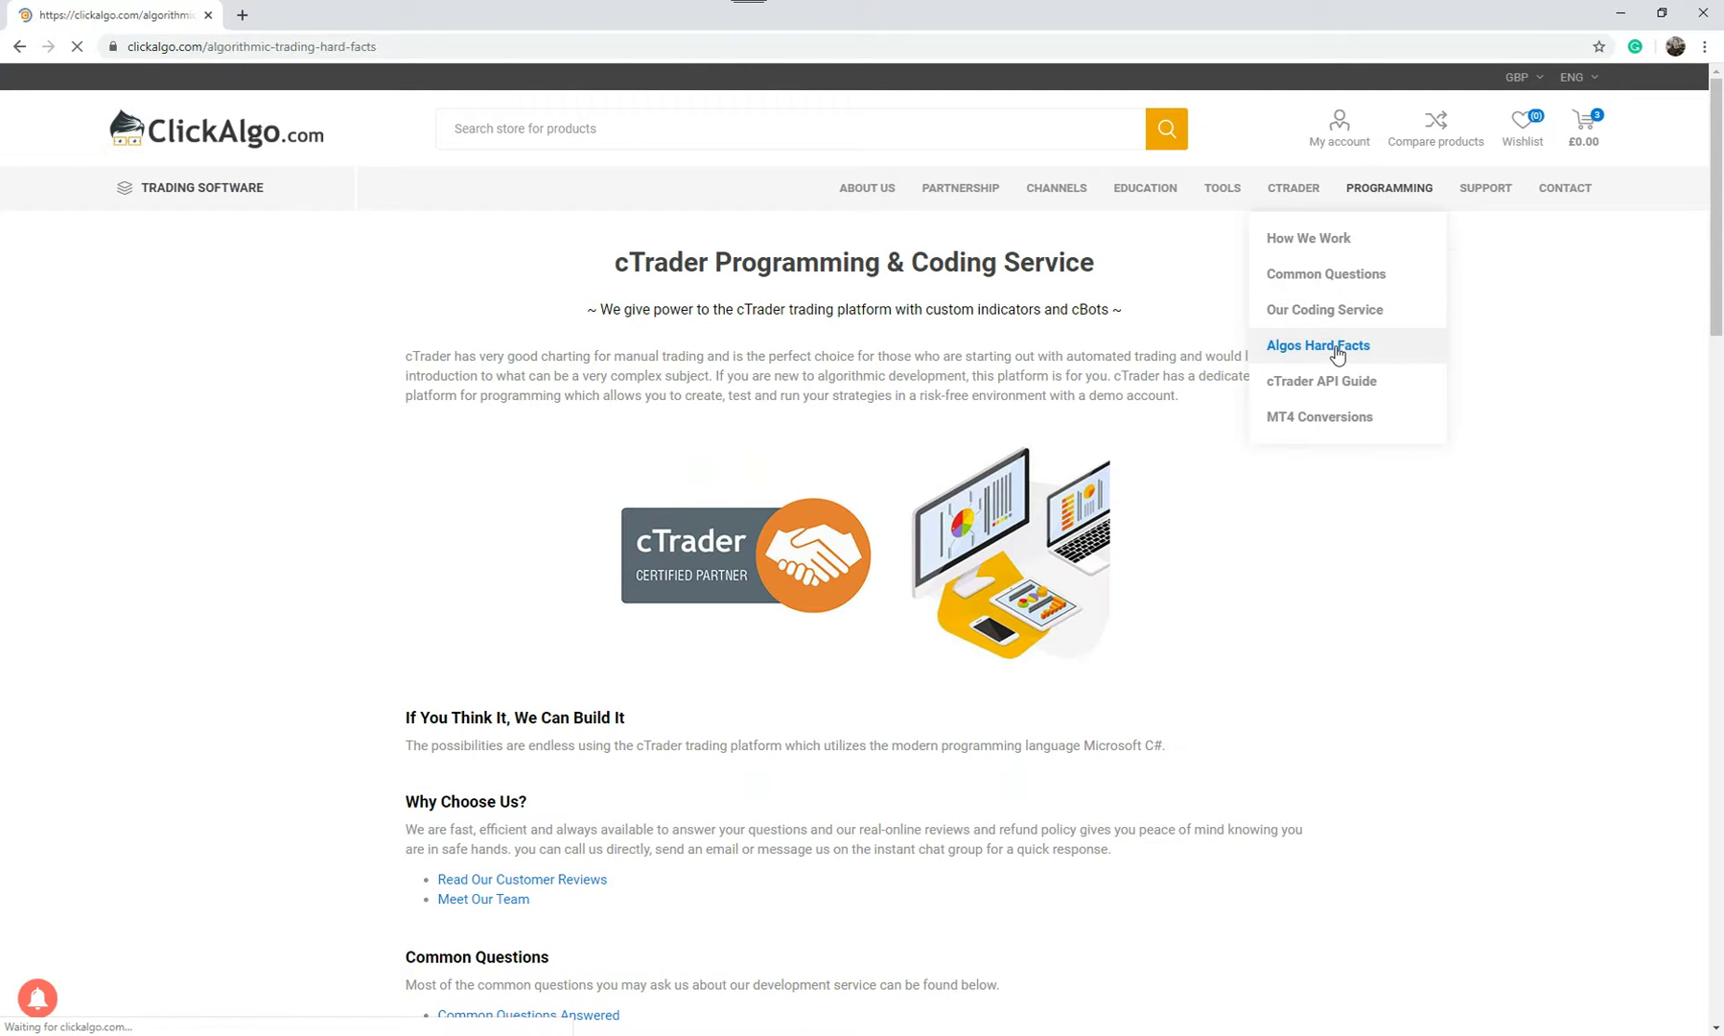
scroll(1233, 602, down, 20)
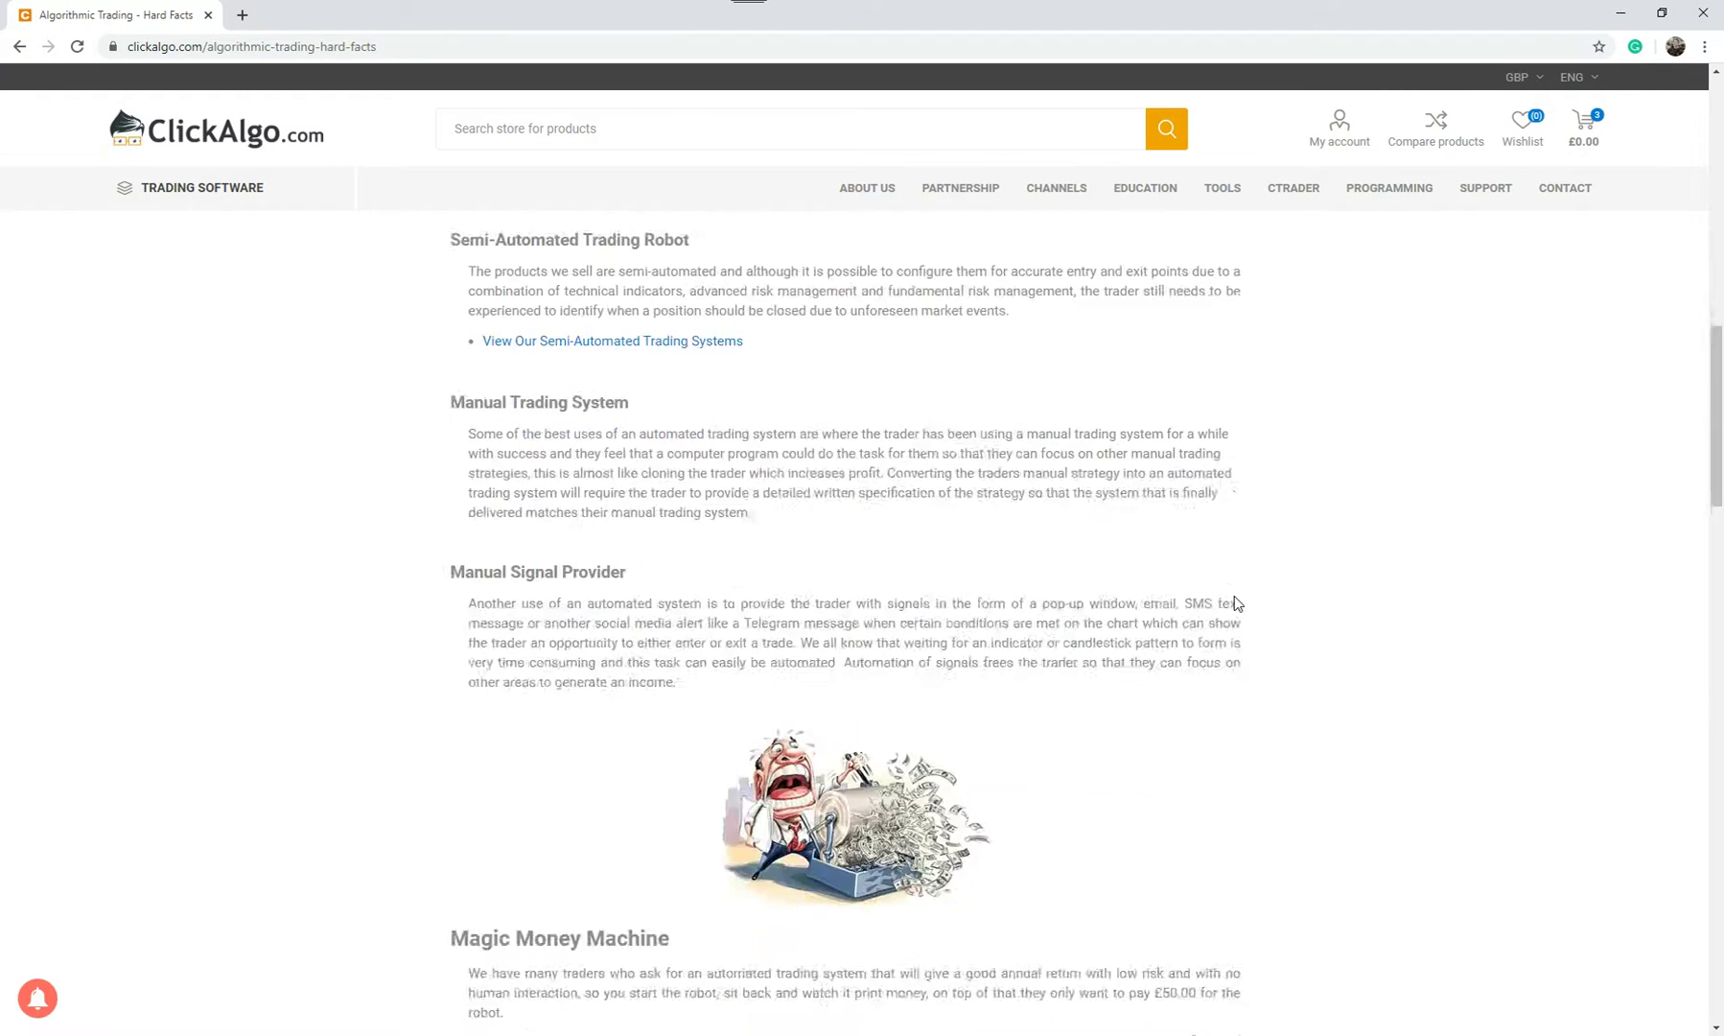
scroll(1234, 602, down, 8)
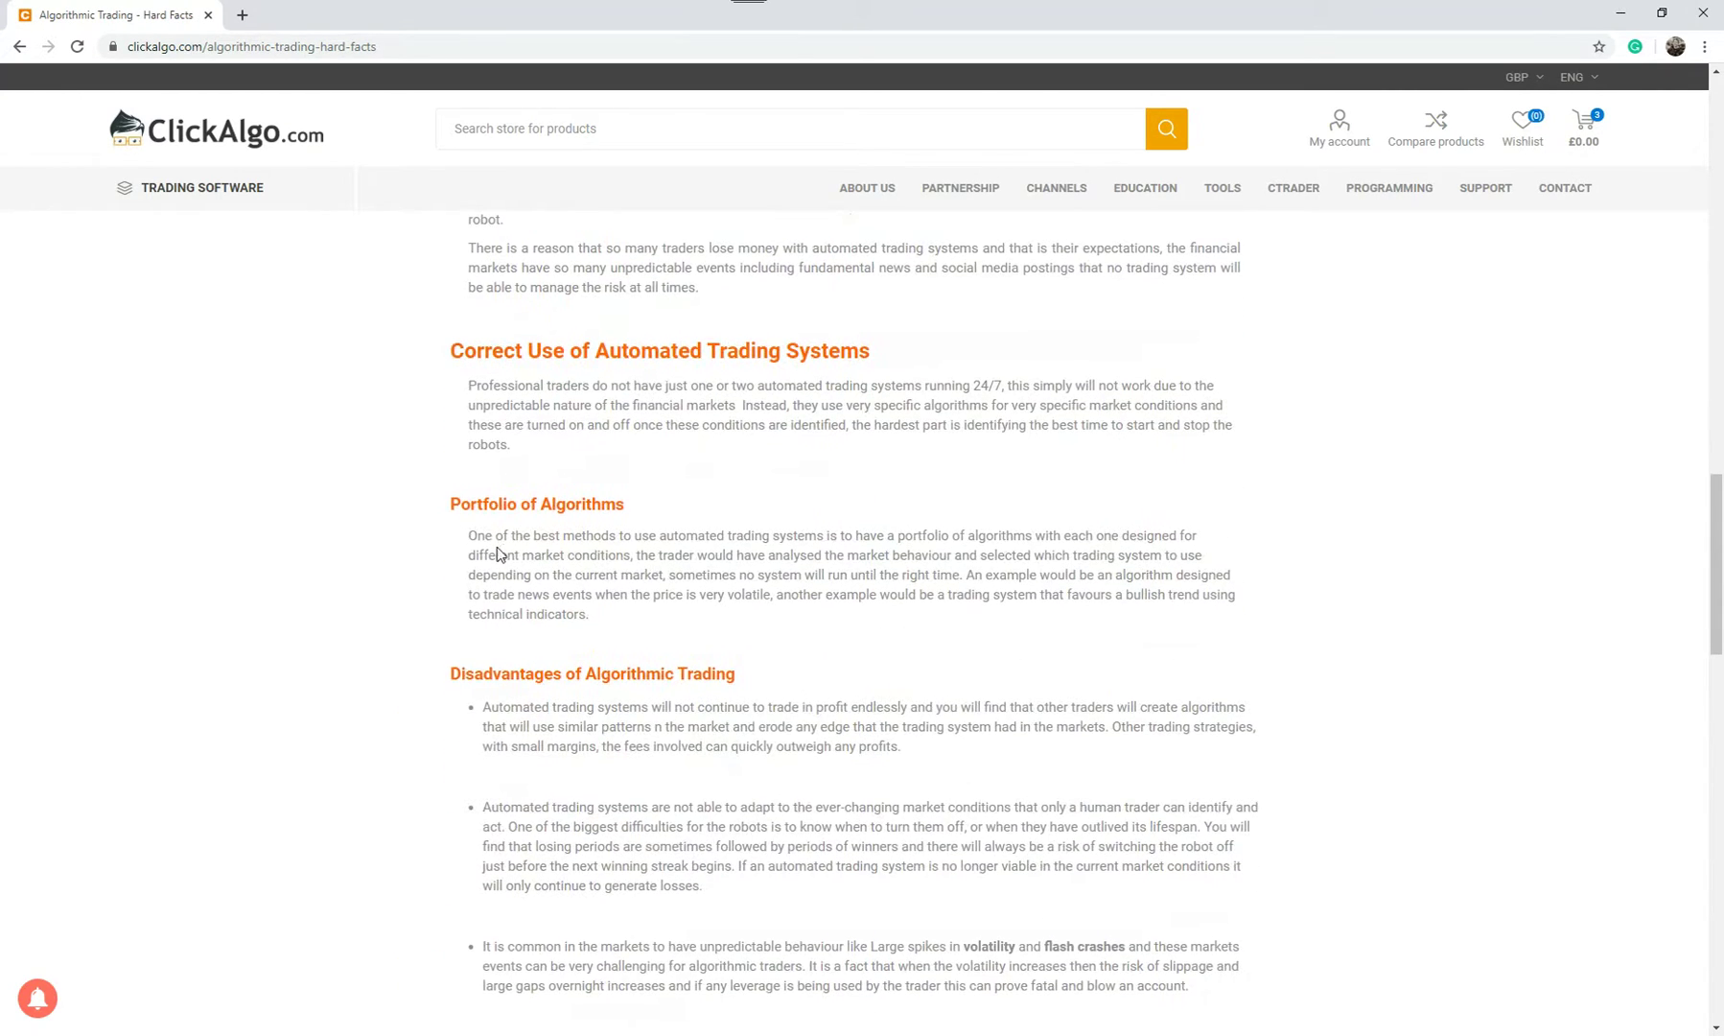
scroll(767, 695, down, 3)
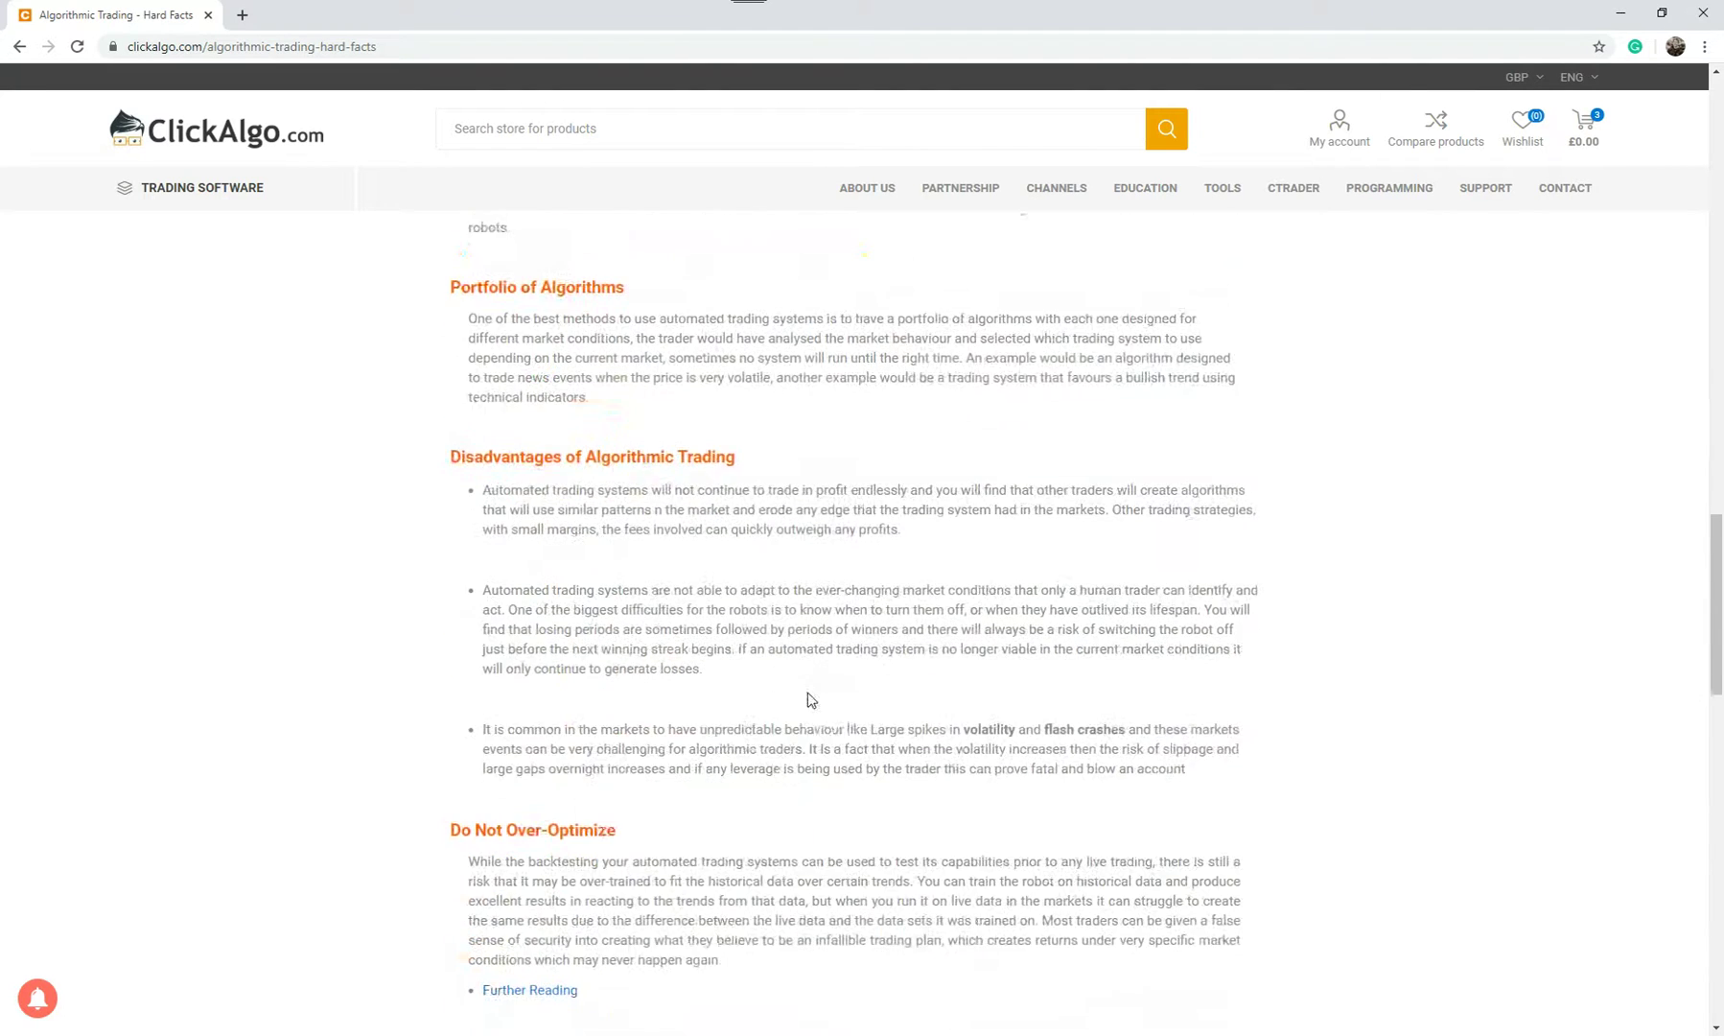
scroll(642, 796, down, 4)
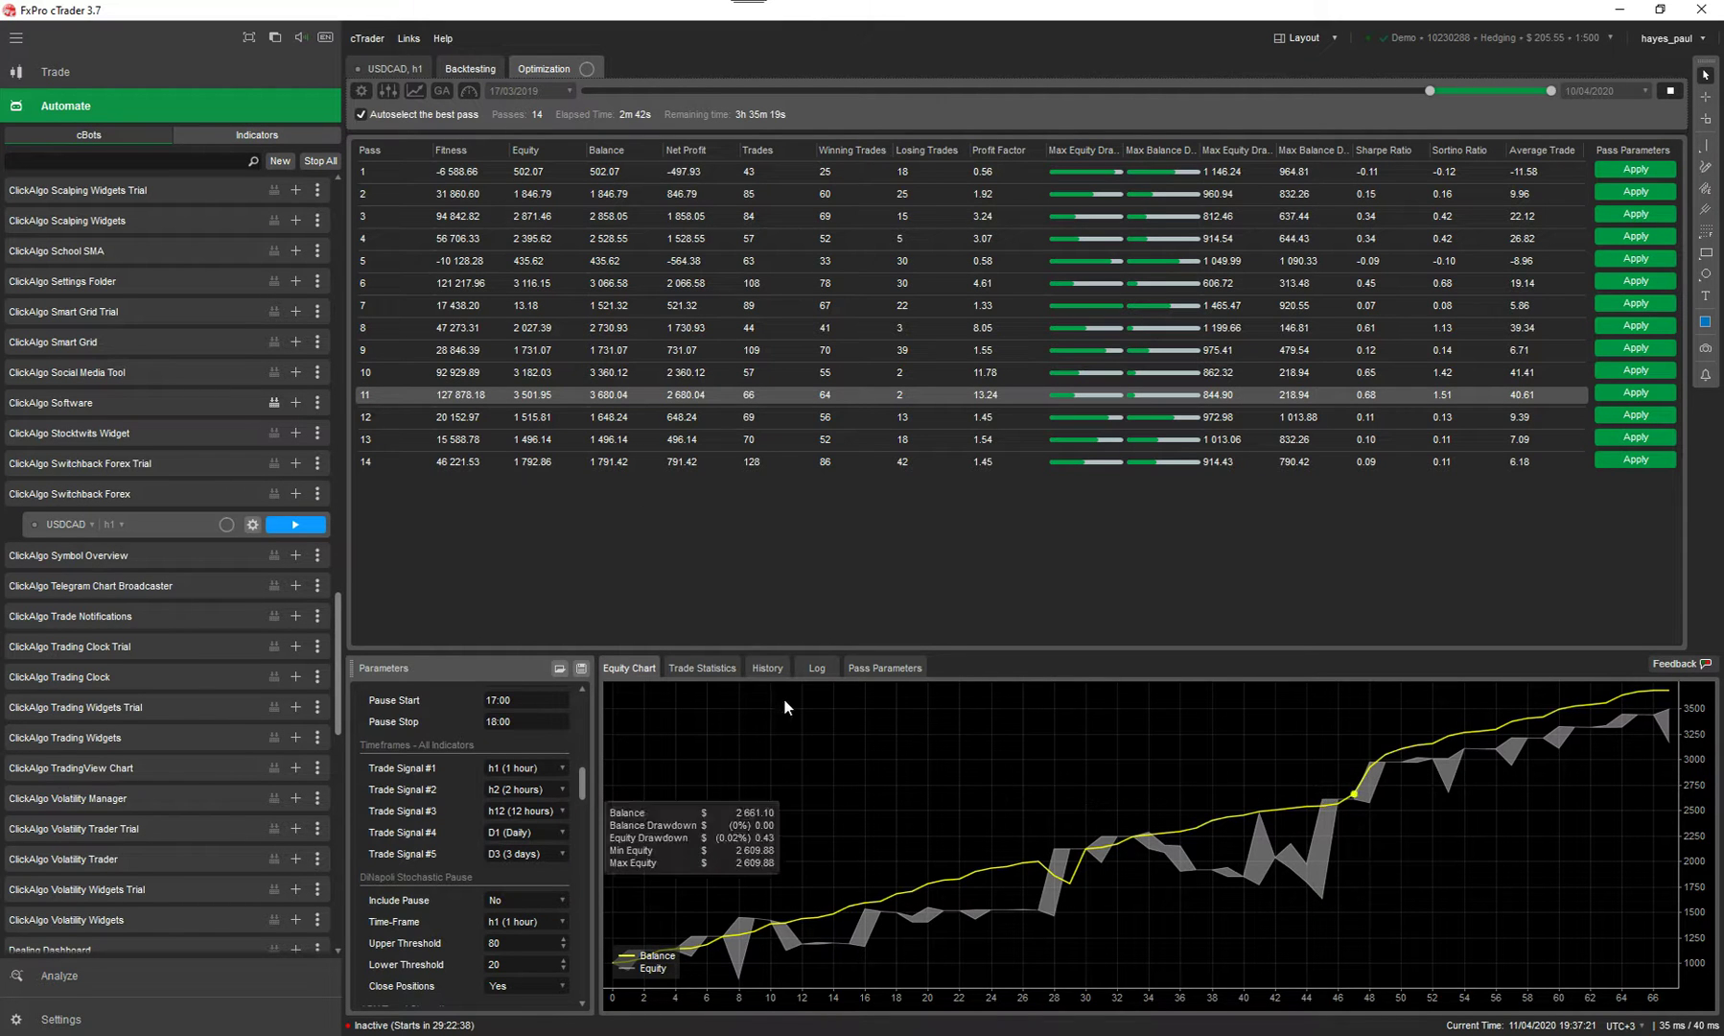
- Check the best pass's Trade Statistics and Equity Chart, then stop the optimization at 18 passes
click(701, 663)
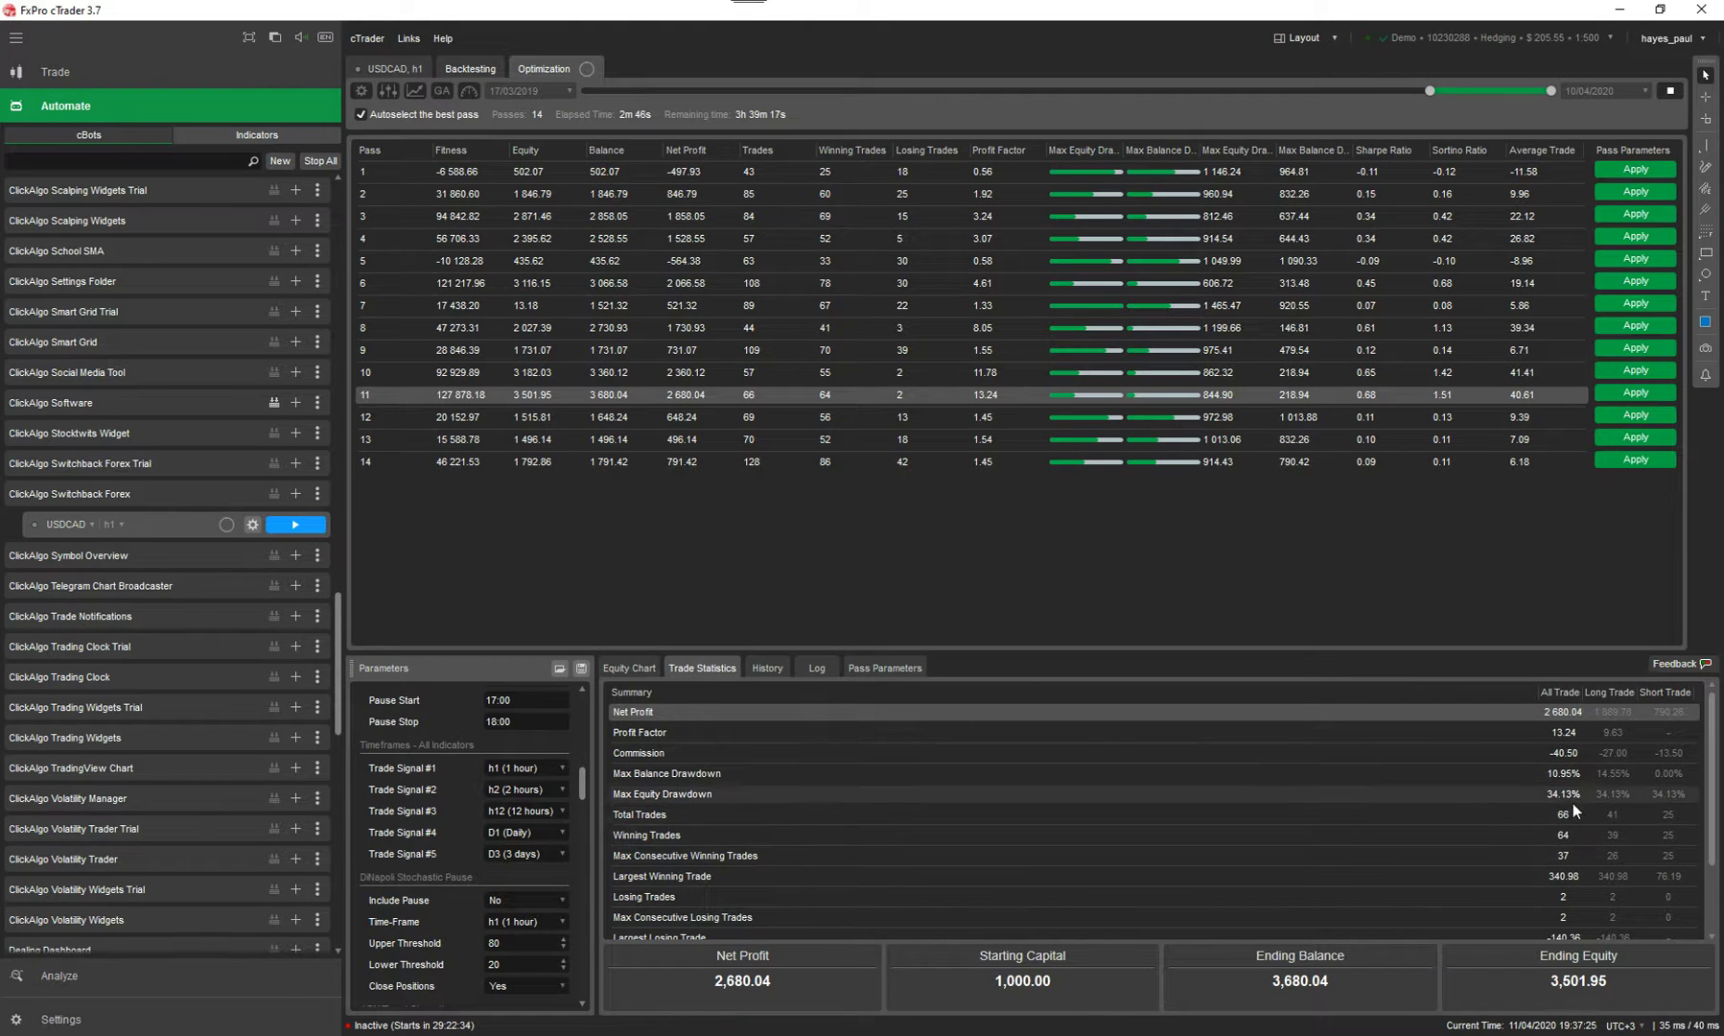
click(624, 668)
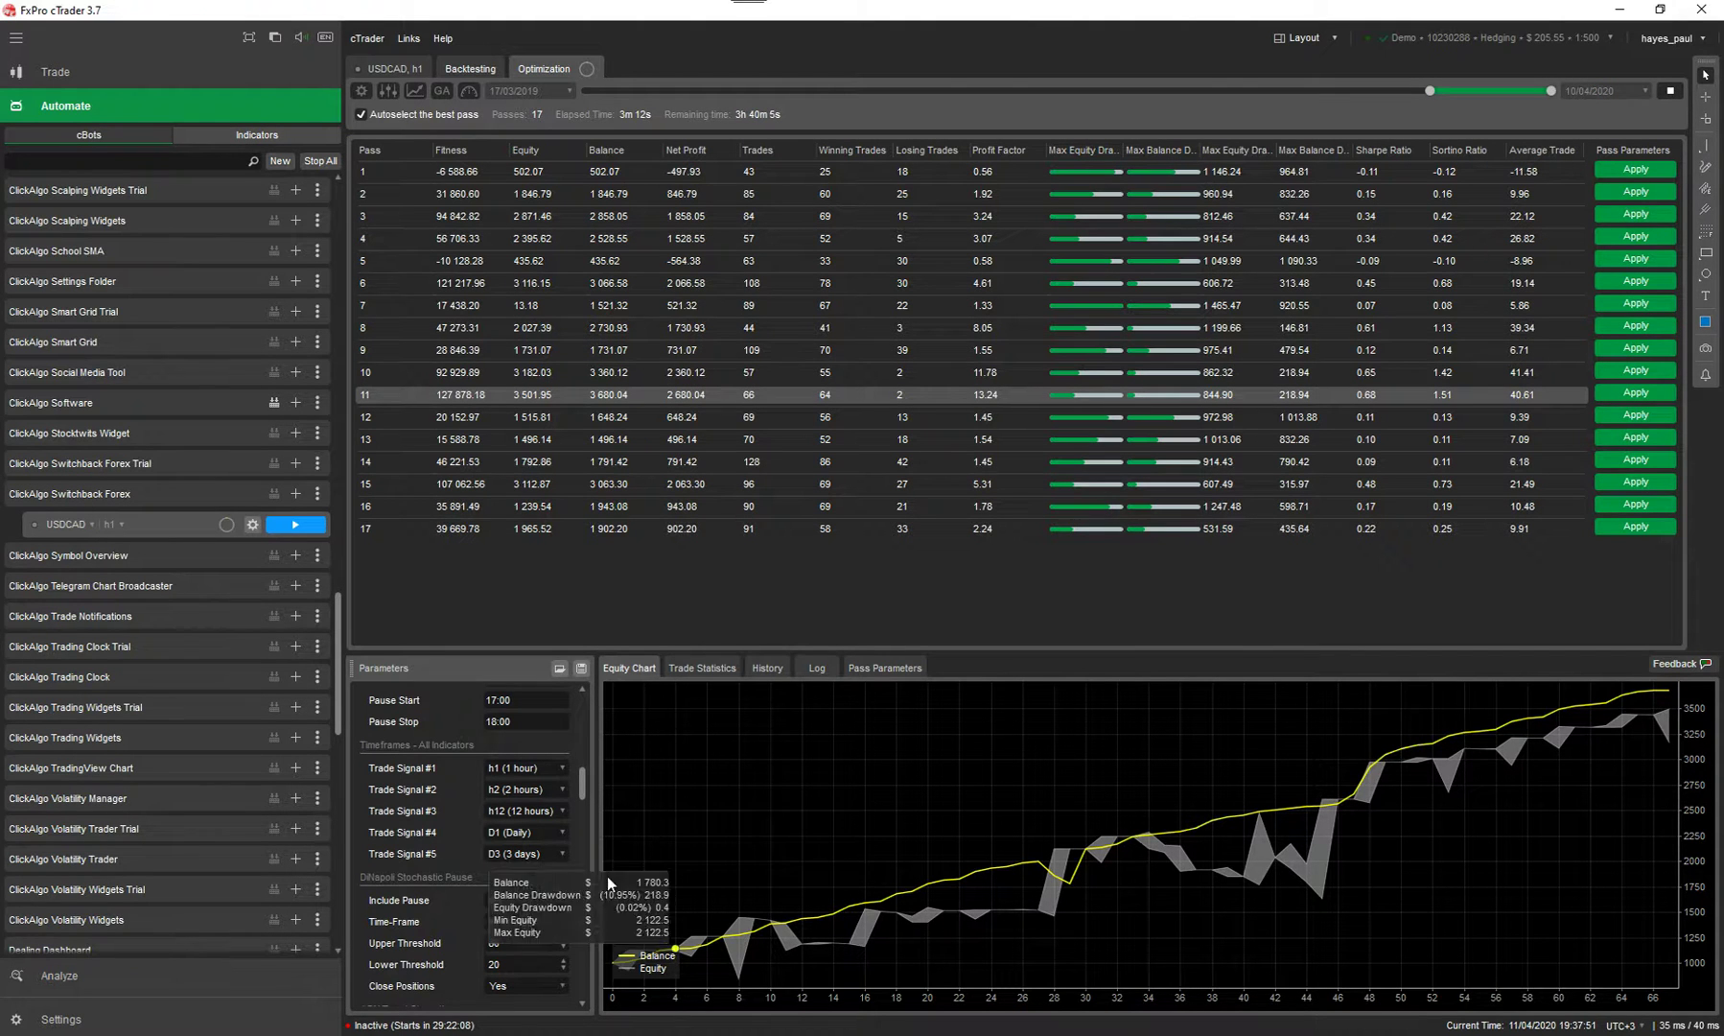
drag(585, 785, 591, 840)
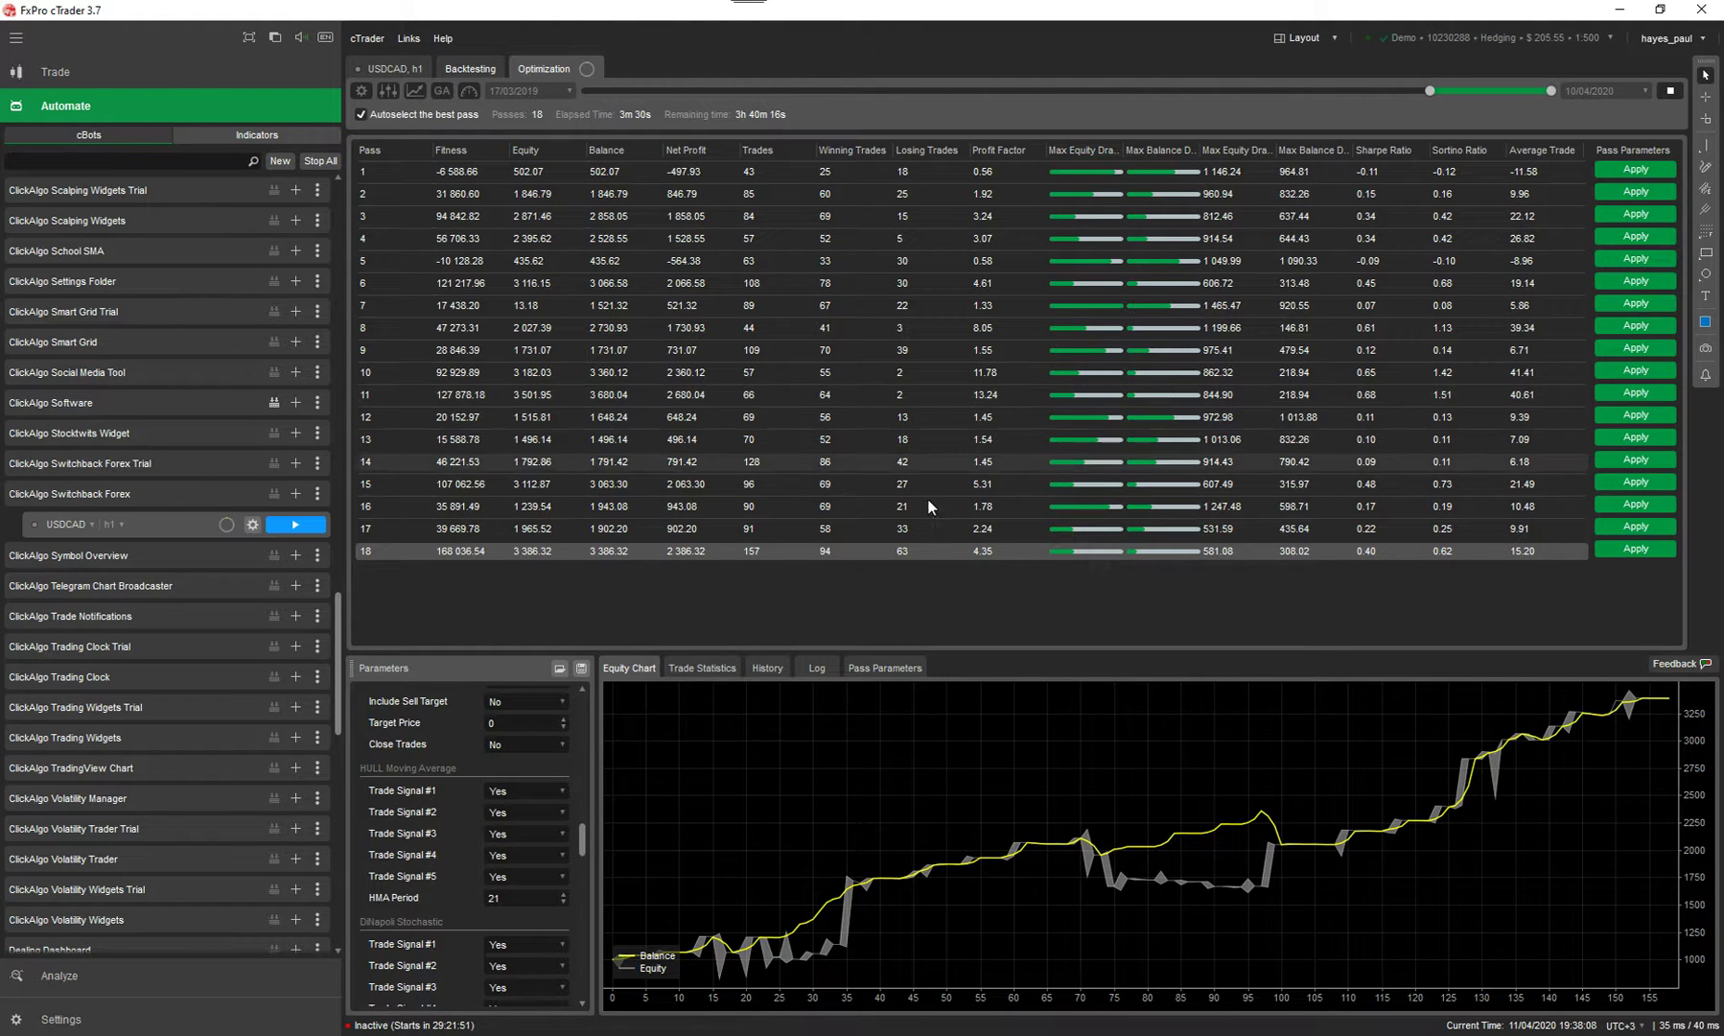
click(1671, 90)
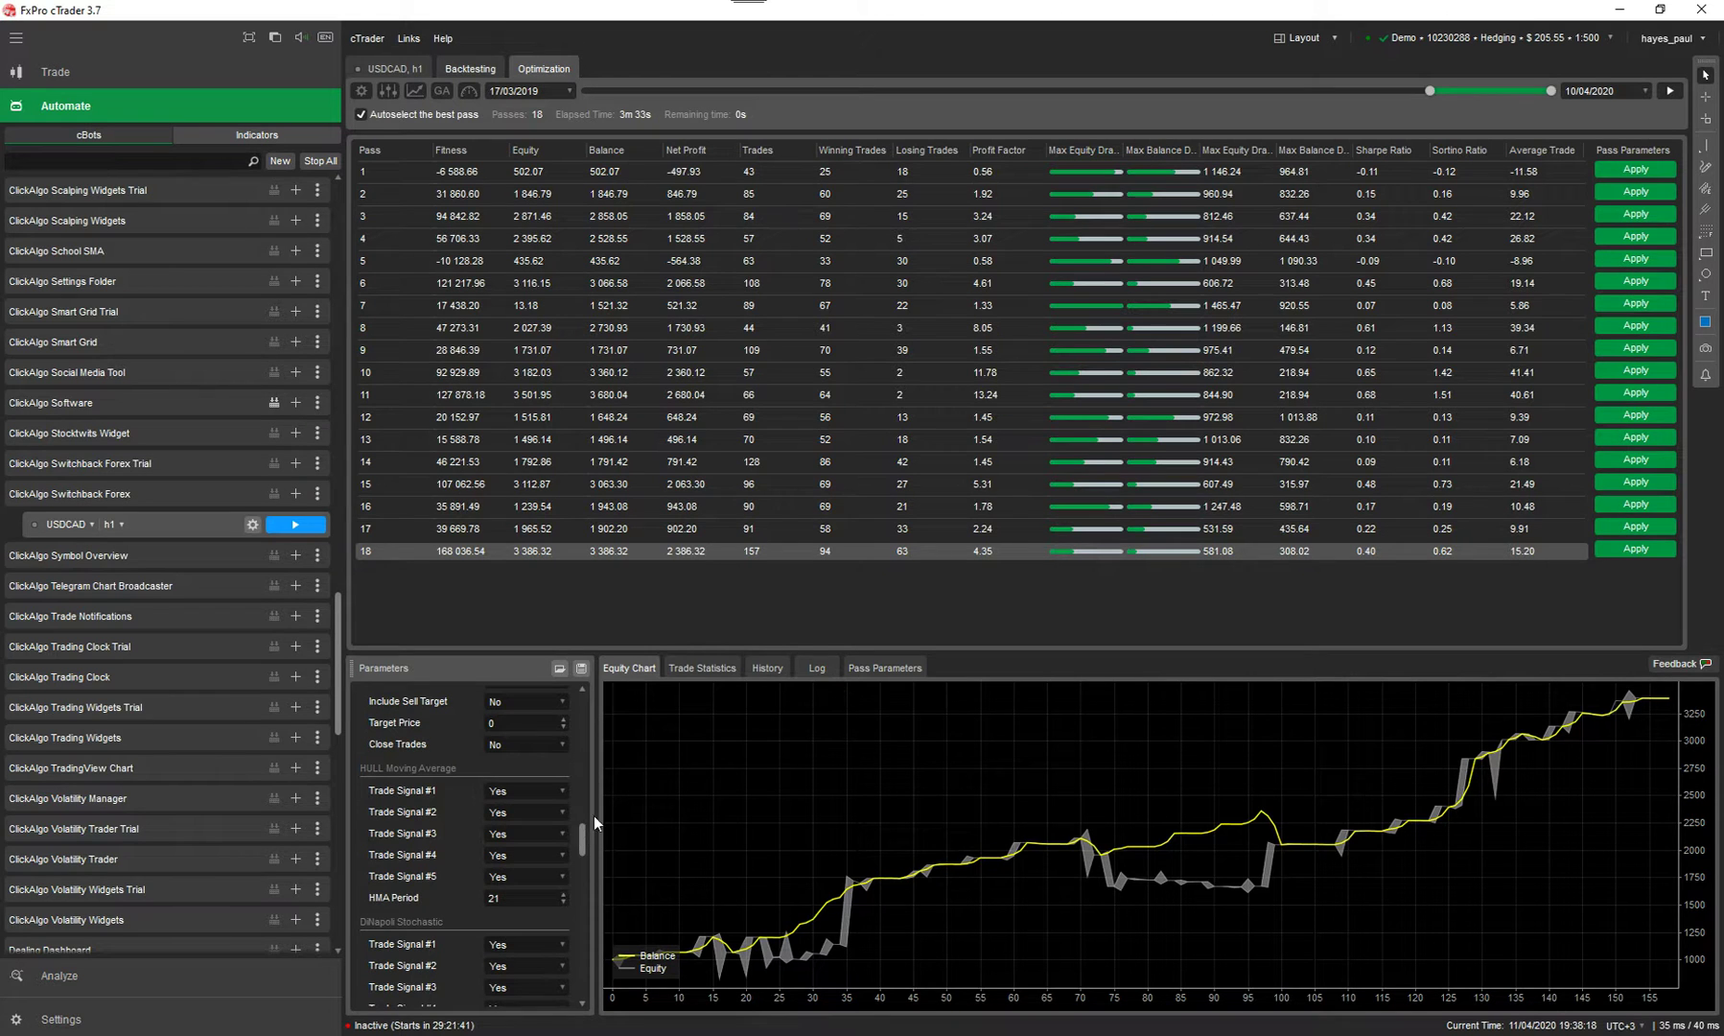
- Dock the Parameters panel on the left and apply pass 18 (Fast-K 8, thresholds 85/15, curve distance 8)
drag(422, 668, 468, 350)
drag(447, 157, 446, 163)
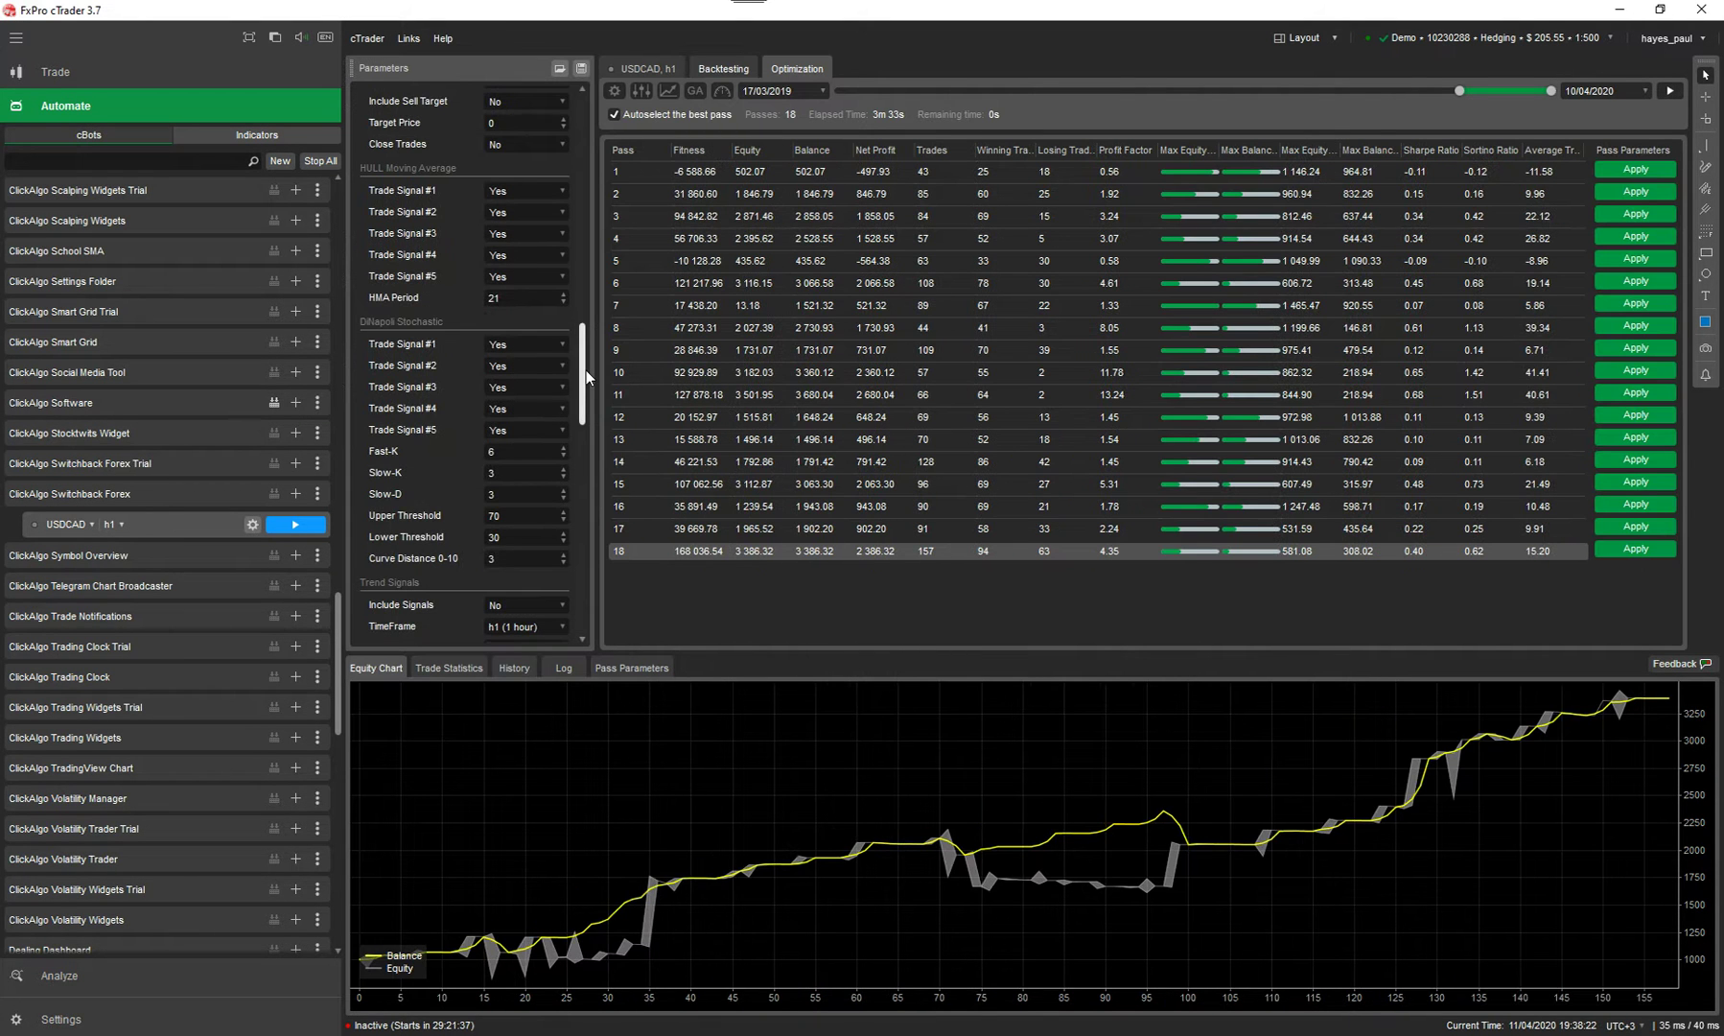
drag(586, 370, 585, 383)
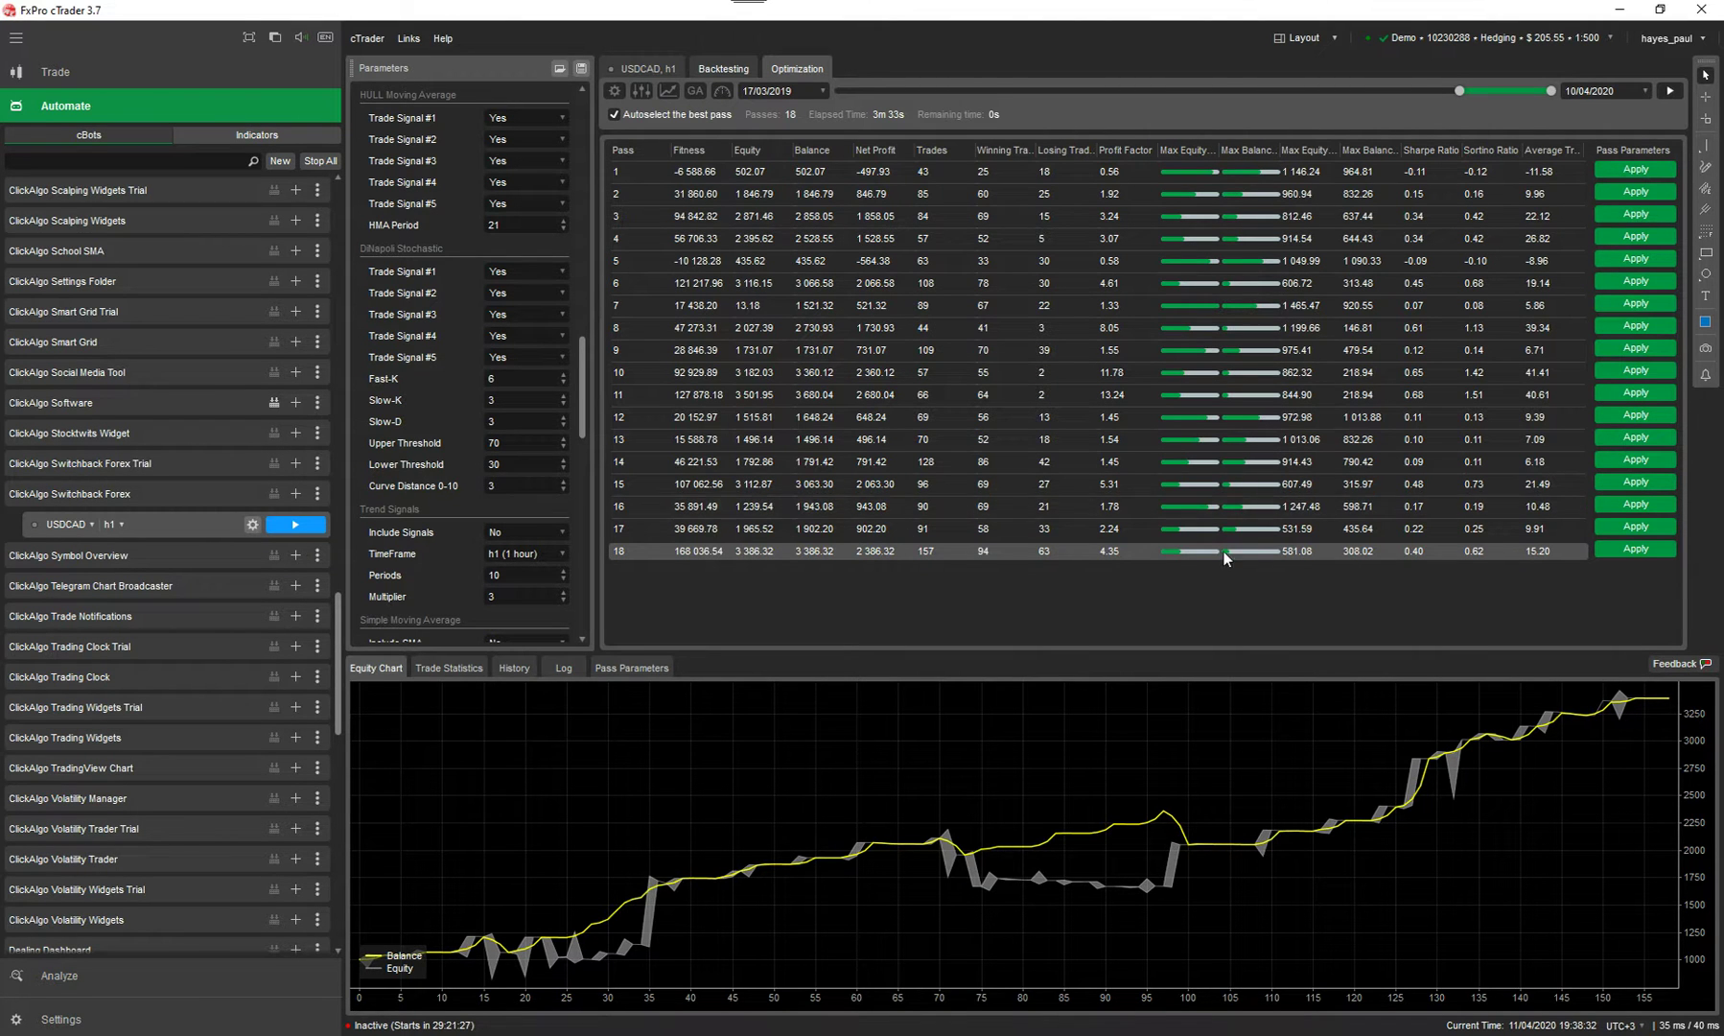
click(1635, 552)
- Switch to Backtesting, start saving the parameters as a cbotset, then cancel the Save As dialog
click(725, 68)
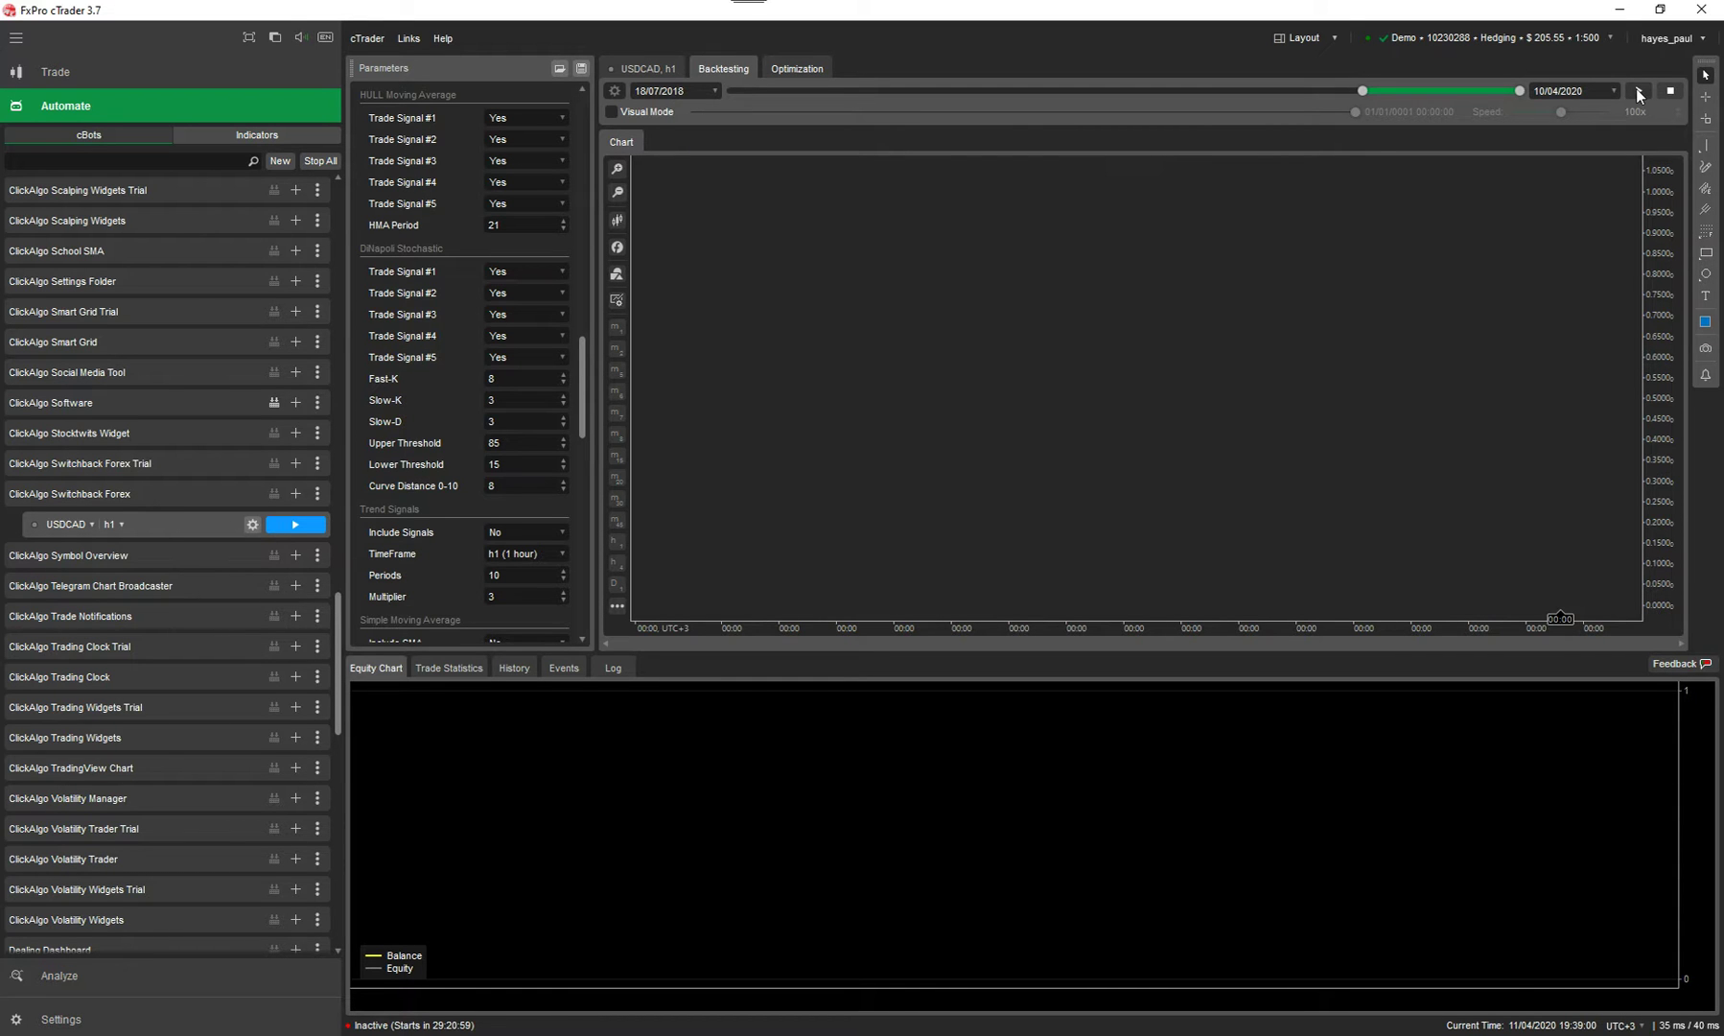
click(581, 69)
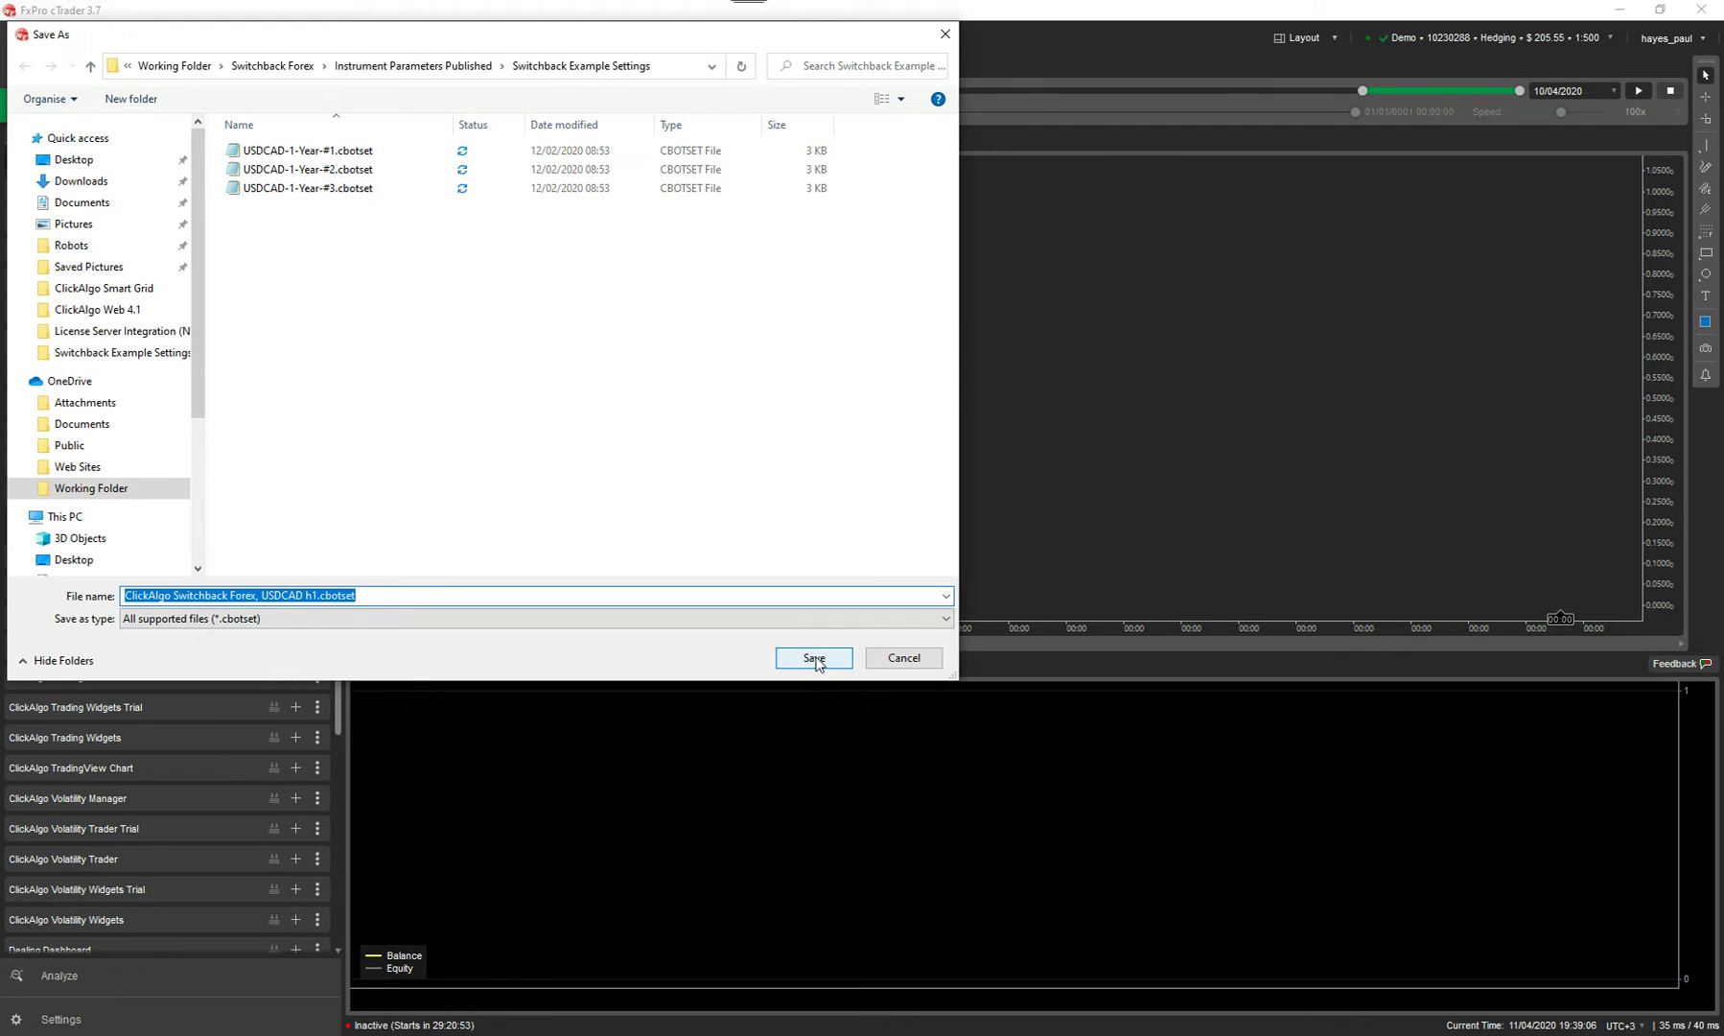
click(899, 658)
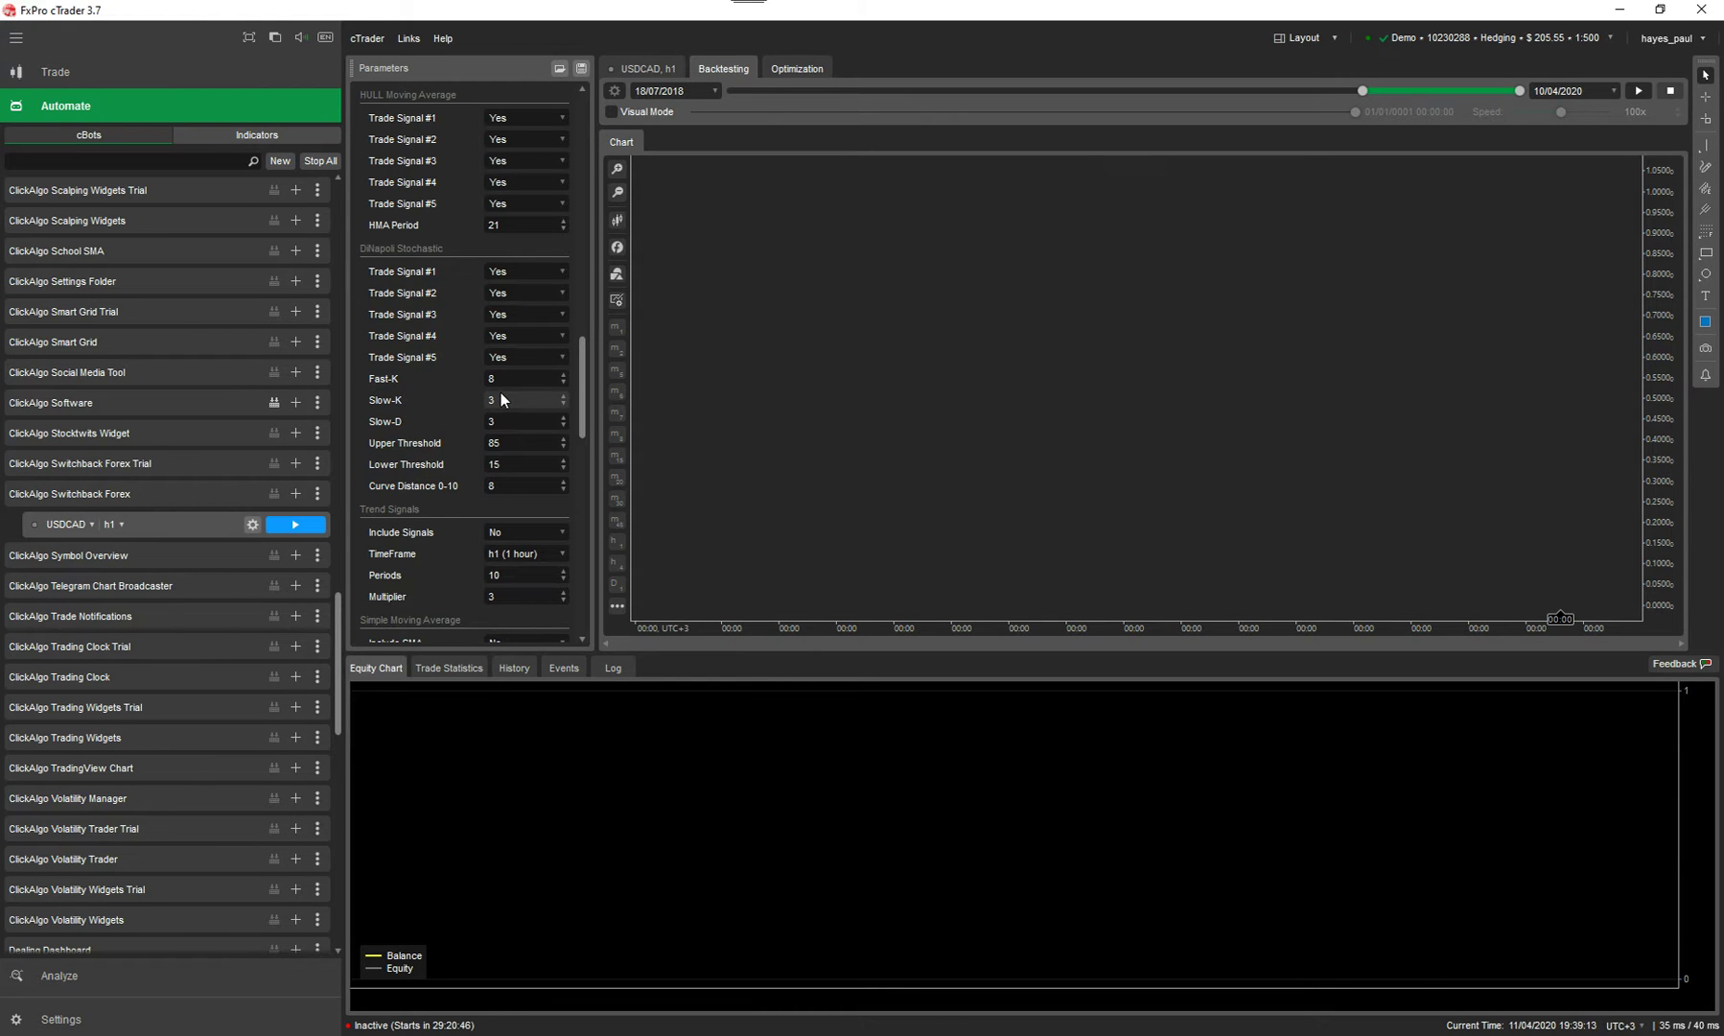
- Return to the Optimization tab and scroll through the cBot Parameters ranges, e.g. Upper Threshold 75–85
scroll(582, 346, up, 1)
scroll(582, 353, up, 9)
click(782, 69)
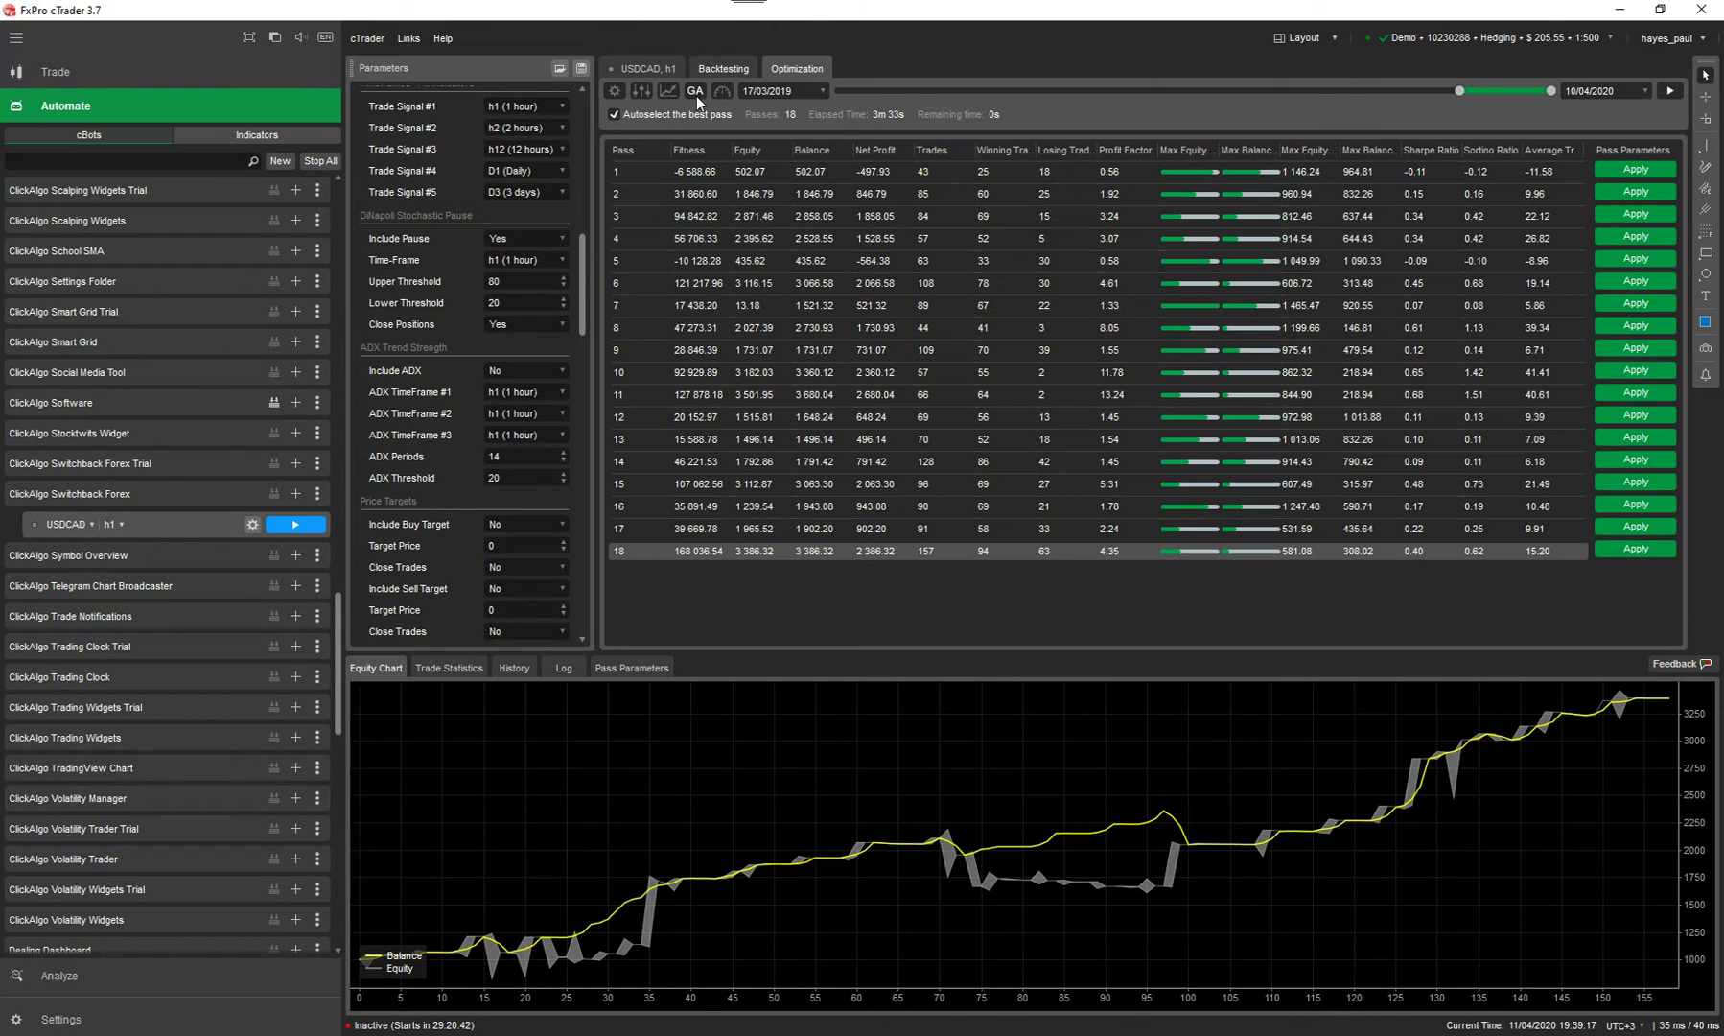
click(640, 89)
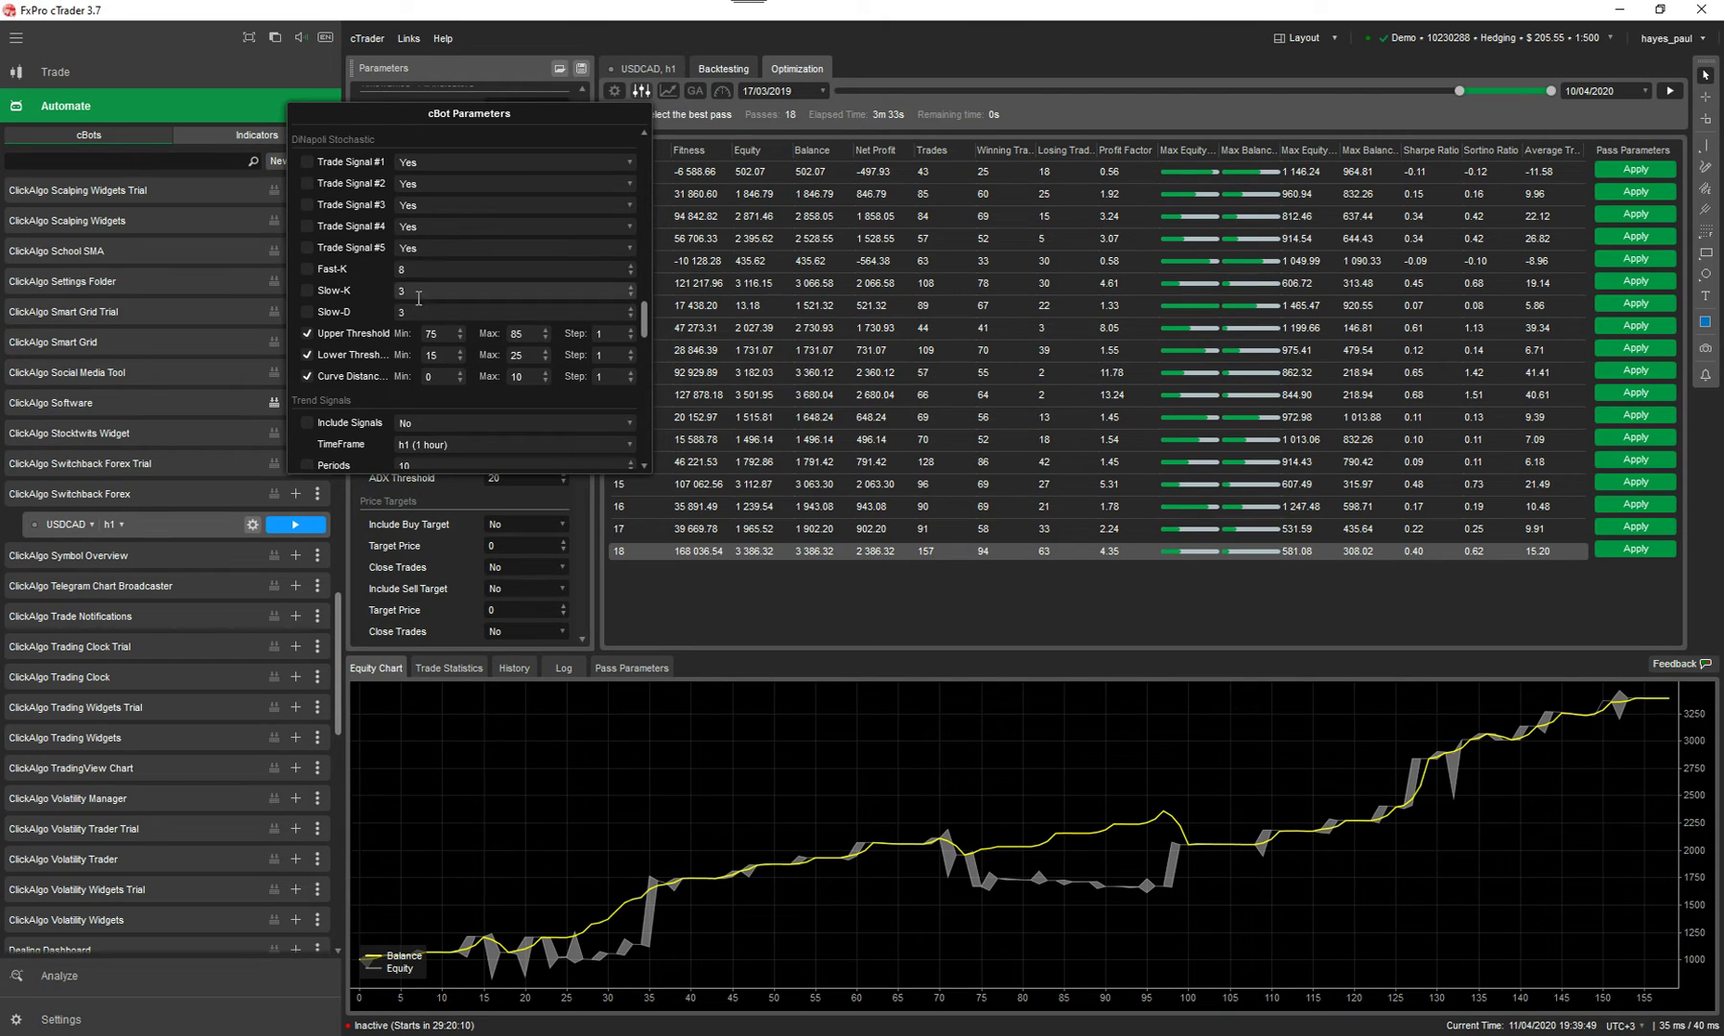
drag(642, 327, 647, 302)
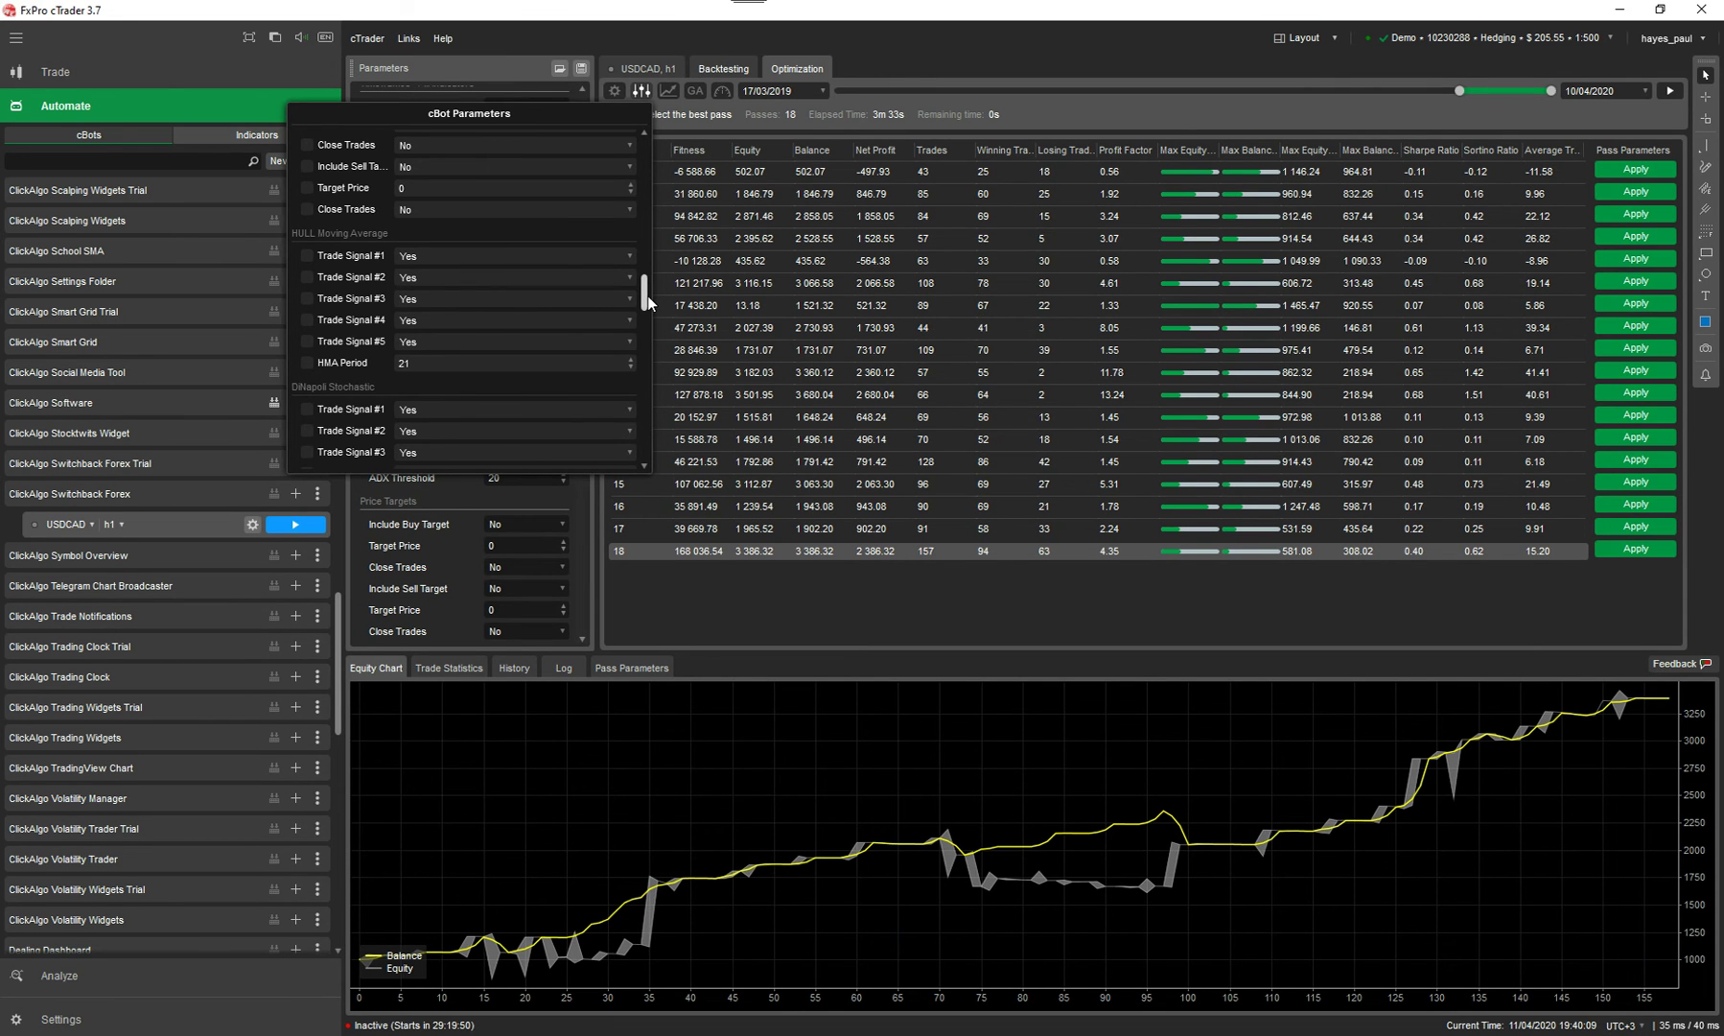
drag(648, 295, 655, 256)
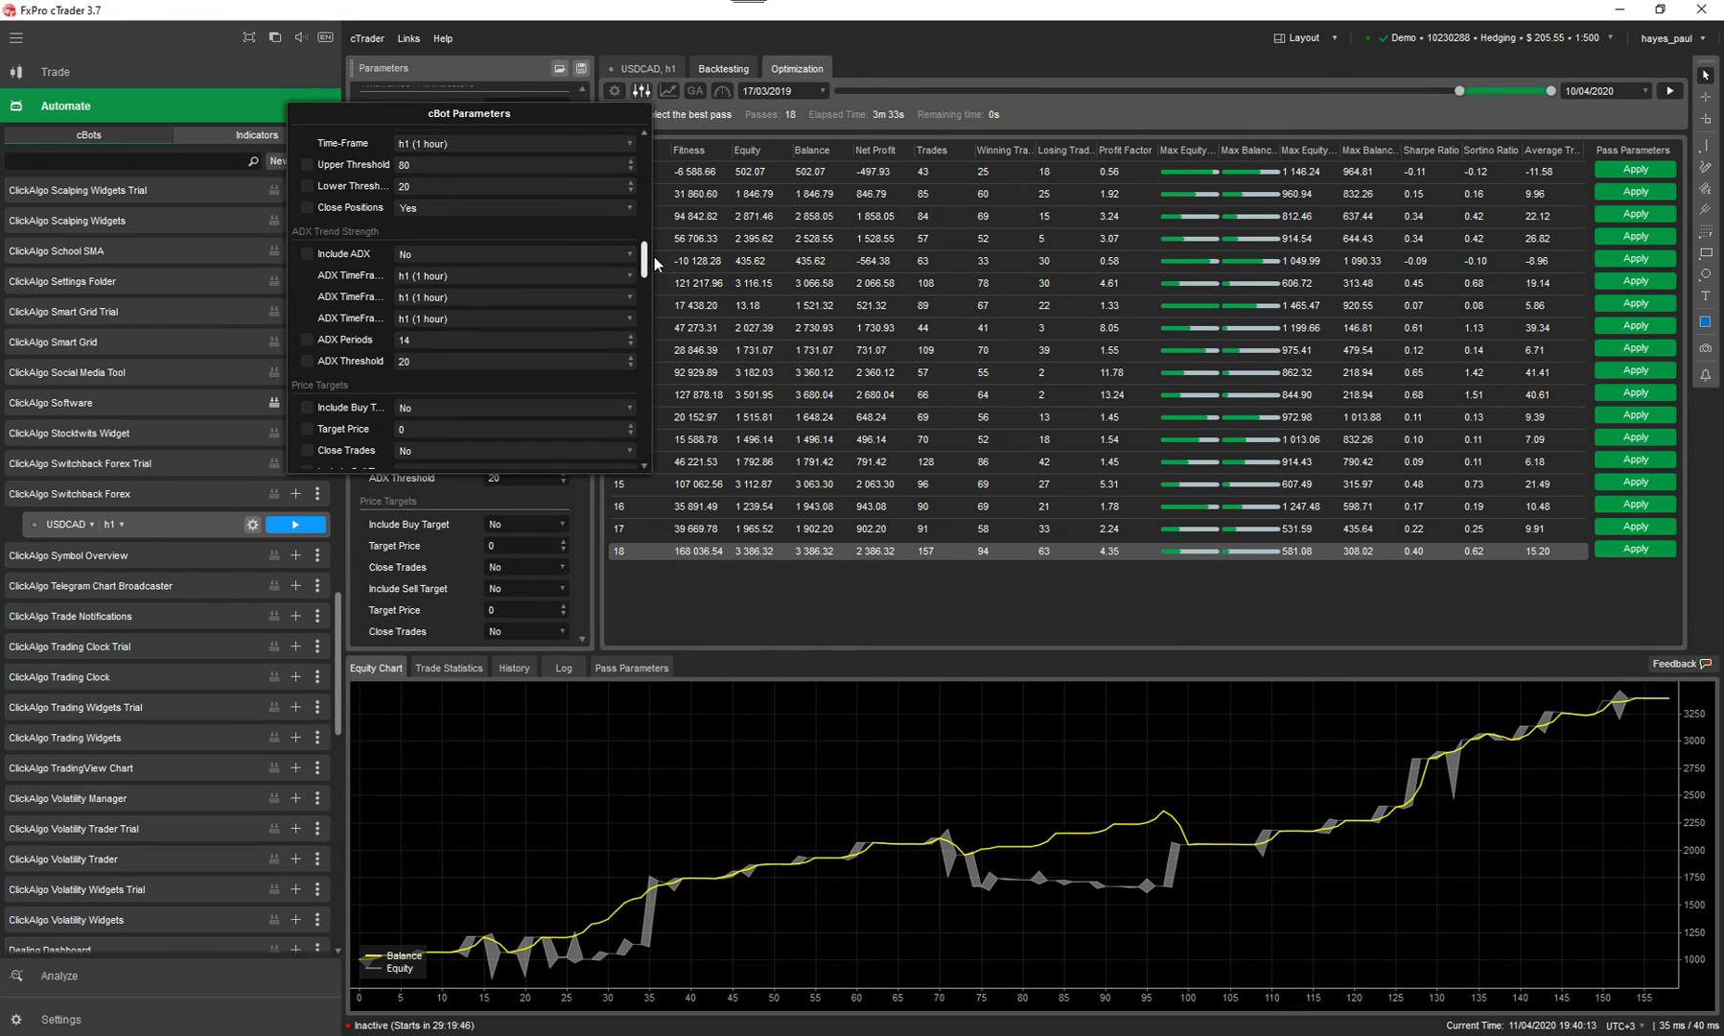